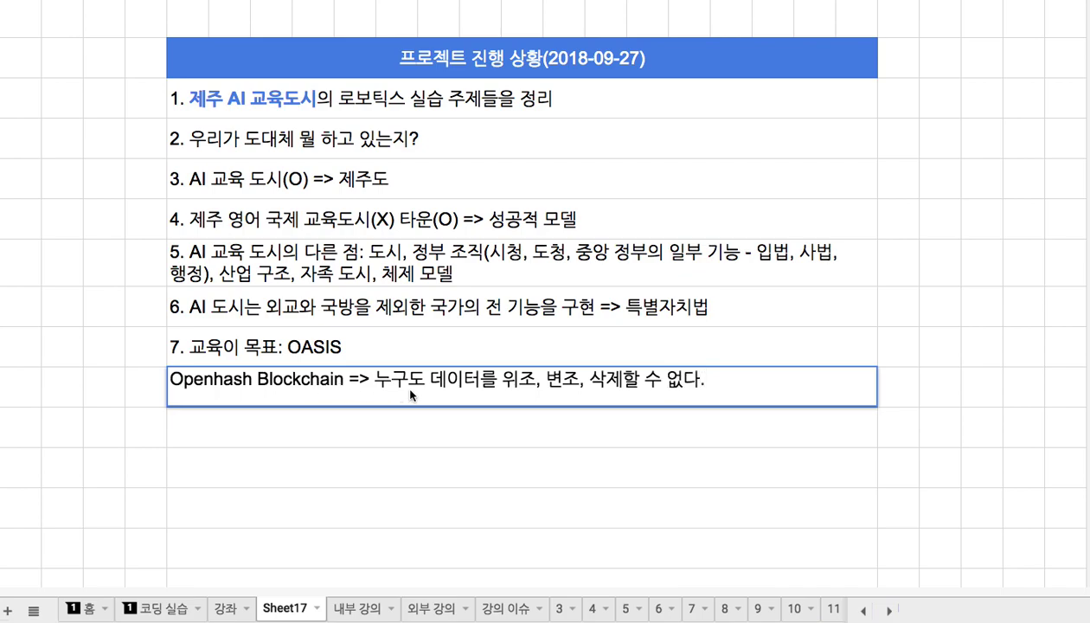
Enter "AI" and "Spaceweb" in the two rows below the Openhash Blockchain line
{"action": "double_click", "coordinate": [236, 380]}
{"action": "double_click", "coordinate": [301, 381]}
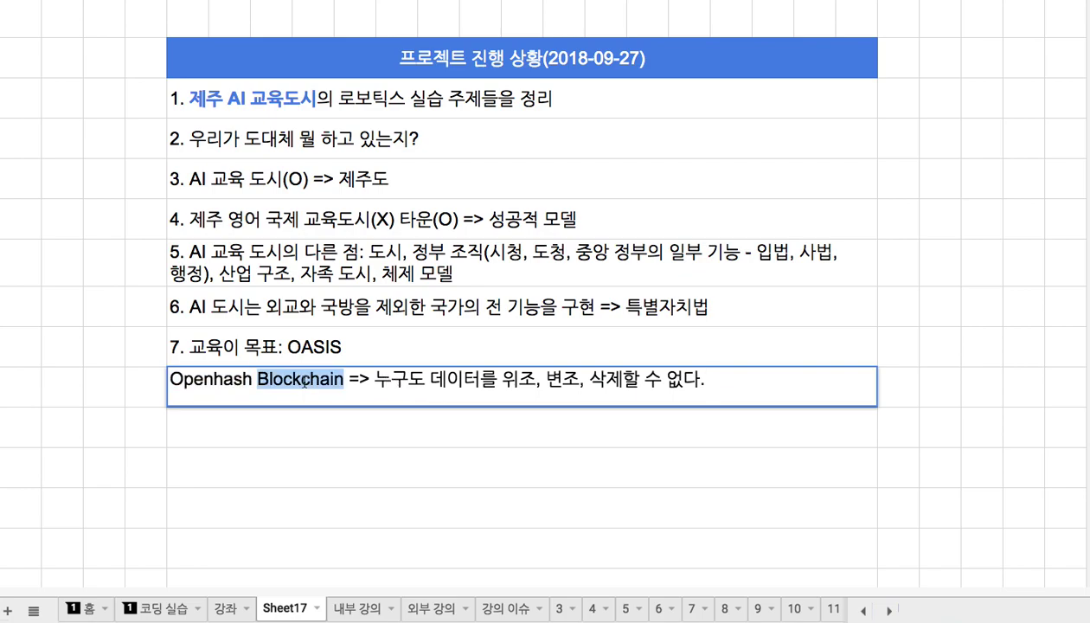
{"action": "left_click", "coordinate": [359, 423]}
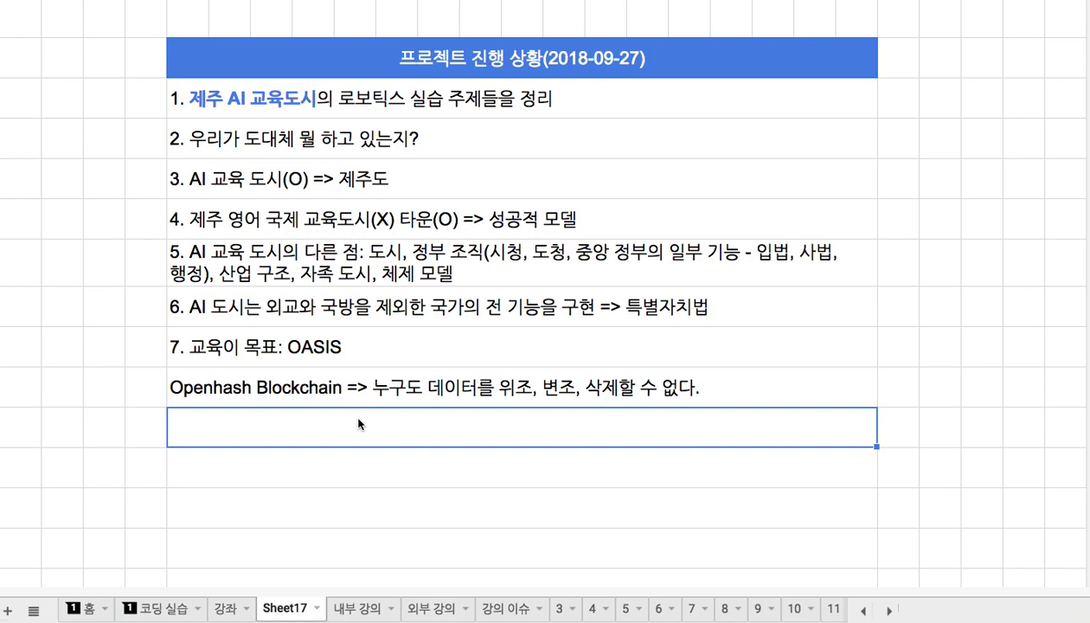
{"action": "type", "text": "AI"}
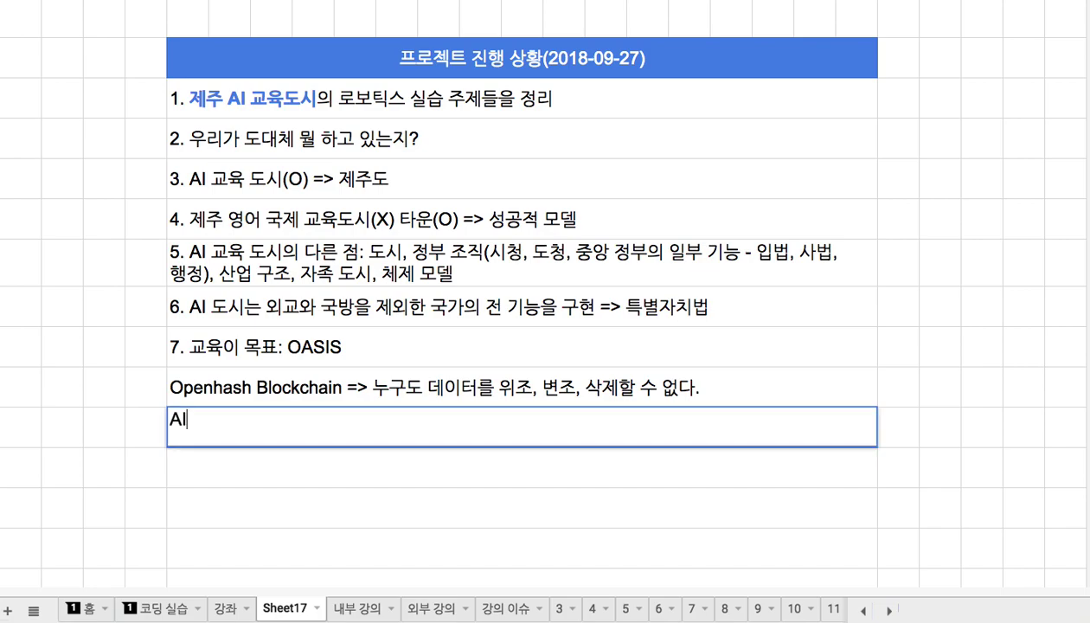
{"action": "key", "text": "Return"}
{"action": "type", "text": "Spa"}
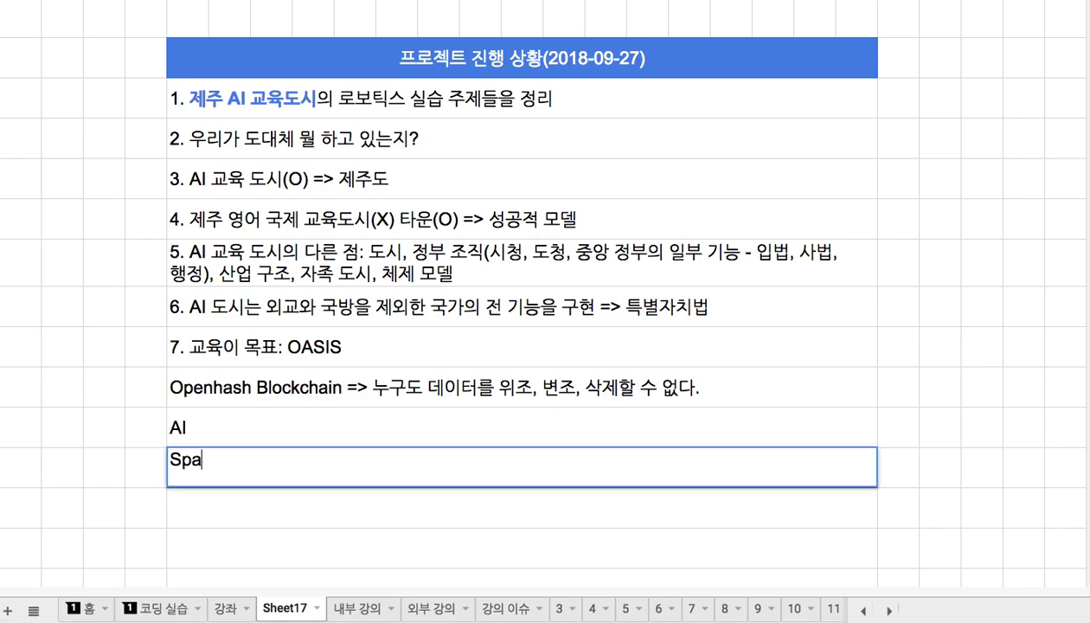
{"action": "type", "text": "ceweb"}
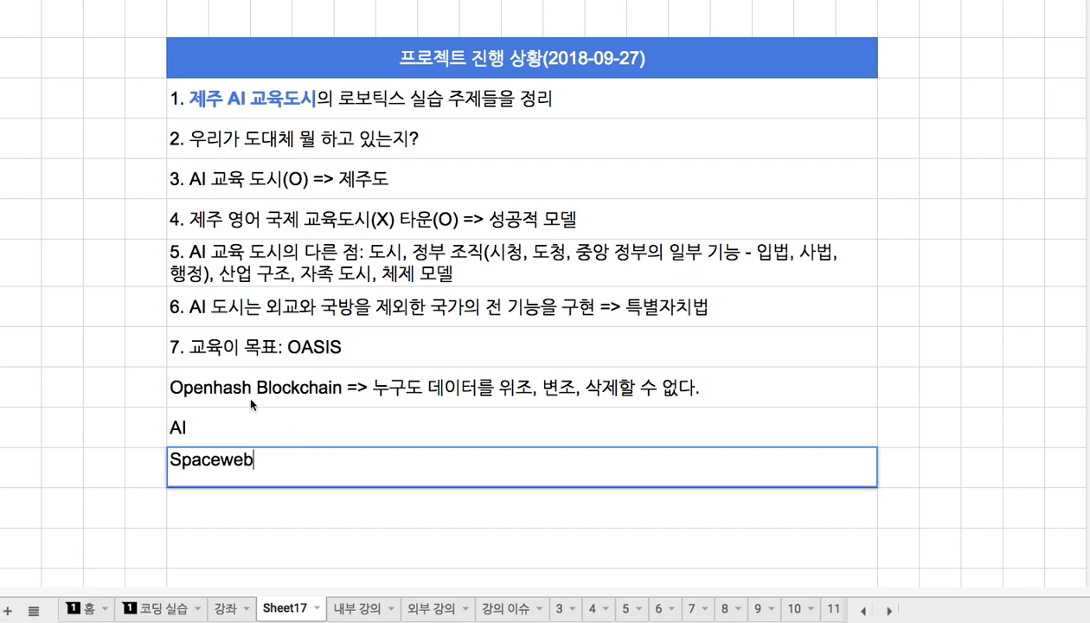
{"action": "left_click_drag", "start_coordinate": [323, 402], "coordinate": [273, 441]}
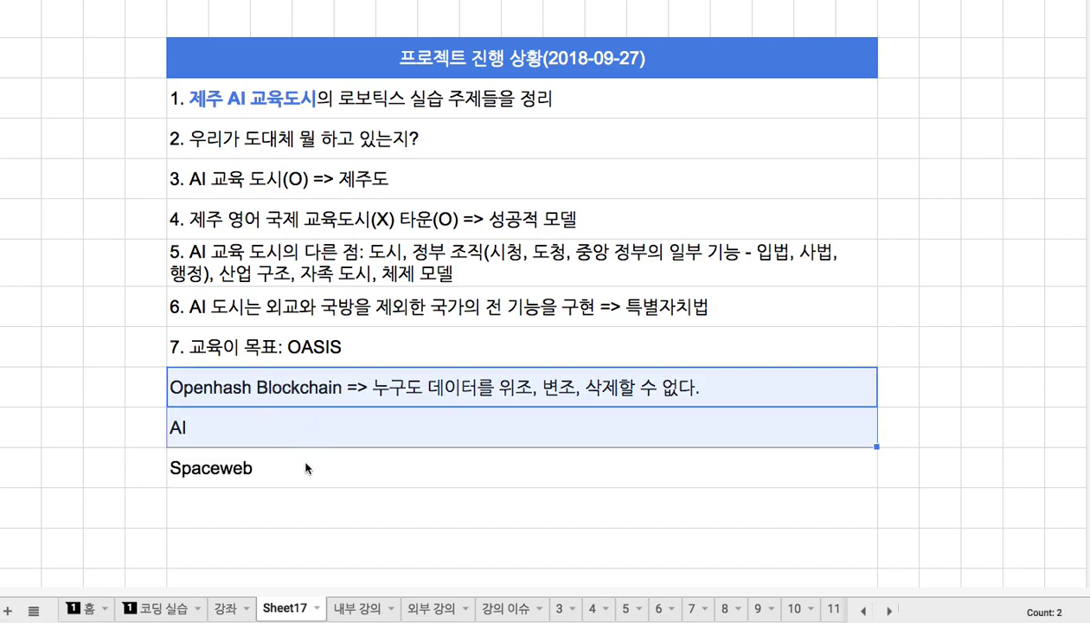
Enter "Innovation => 생활 관습, 관행, 문화, 습관..익숙한 것들 => 낯선 것들로 교체" in the row below Spaceweb
{"action": "left_click", "coordinate": [279, 513]}
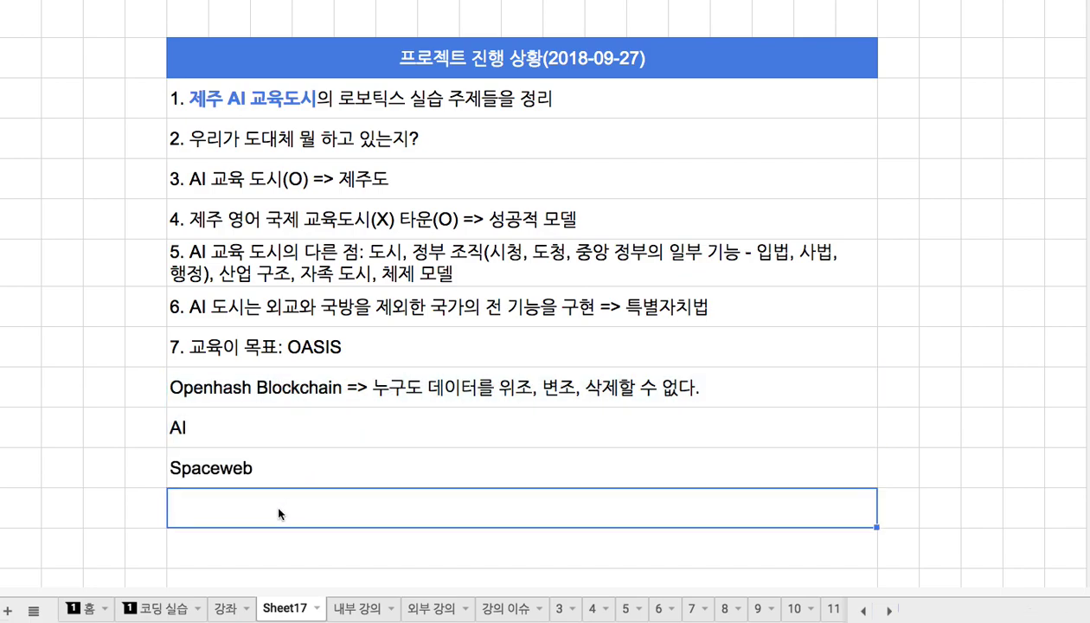
{"action": "type", "text": "Innovation "}
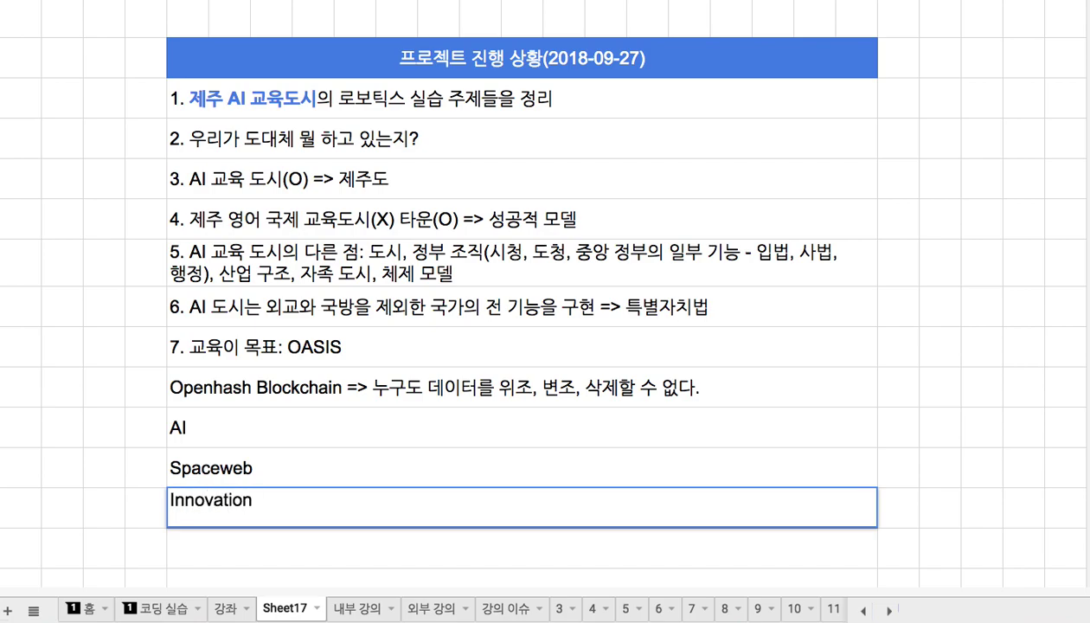
{"action": "type", "text": "=>"}
{"action": "type", "text": "to"}
{"action": "key", "text": "BackSpace"}
{"action": "key", "text": "BackSpace"}
{"action": "type", "text": "생활 관습"}
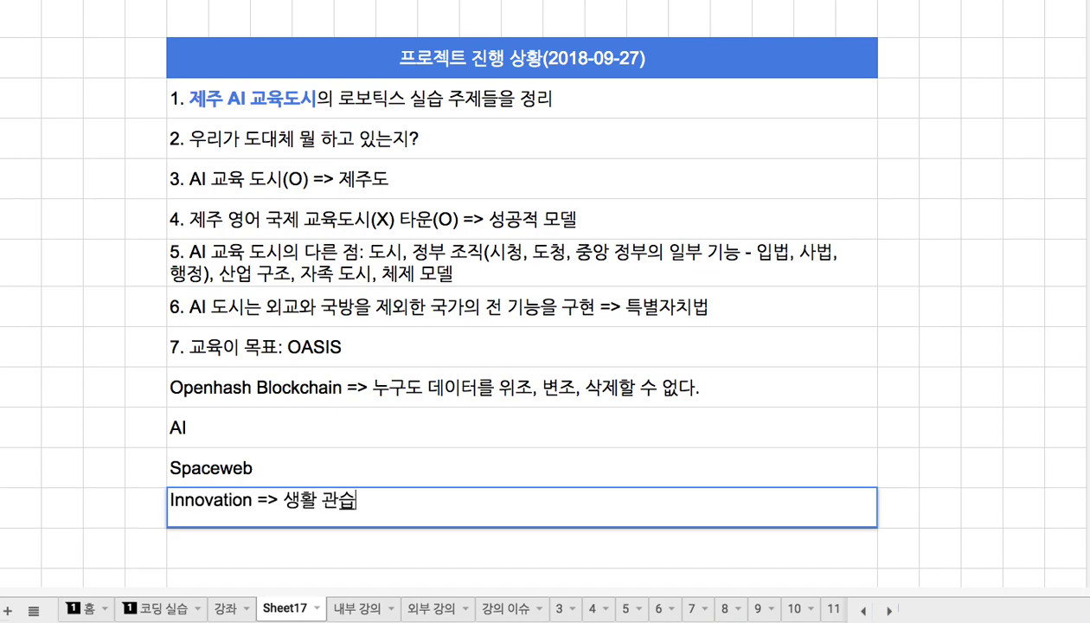
{"action": "type", "text": ", 관행"}
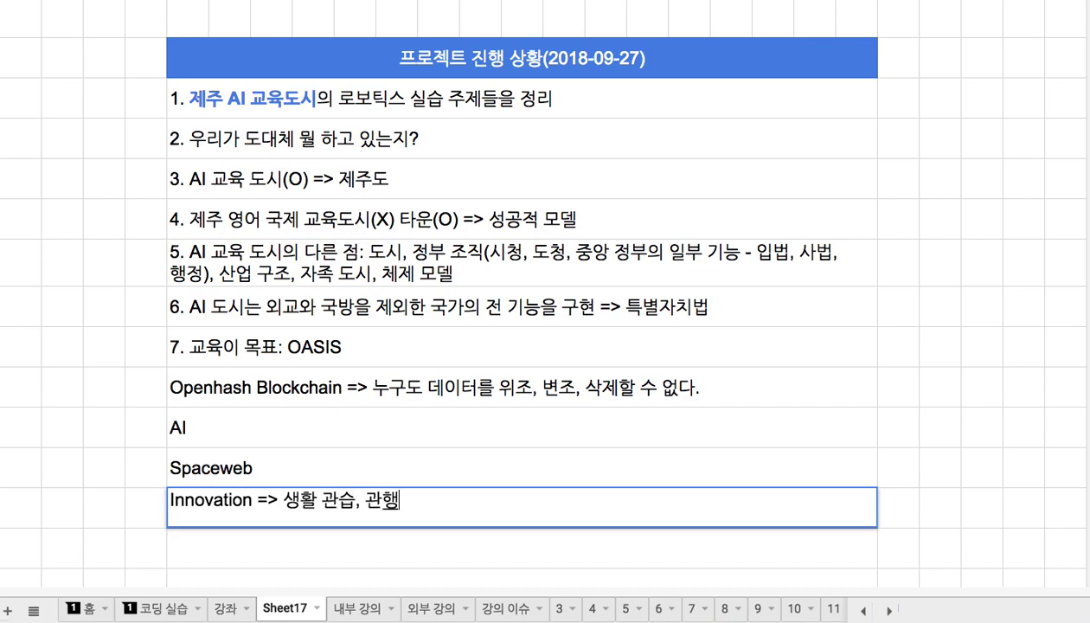
{"action": "type", "text": ", 문화, 습관"}
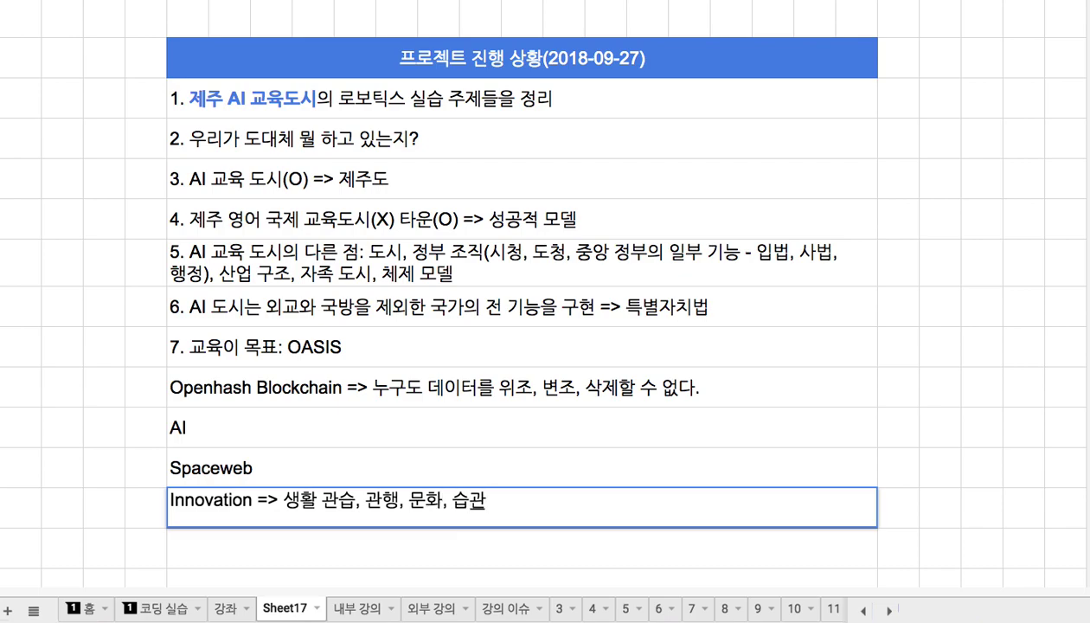
{"action": "type", "text": "..익숙한 ㄱ것들 "}
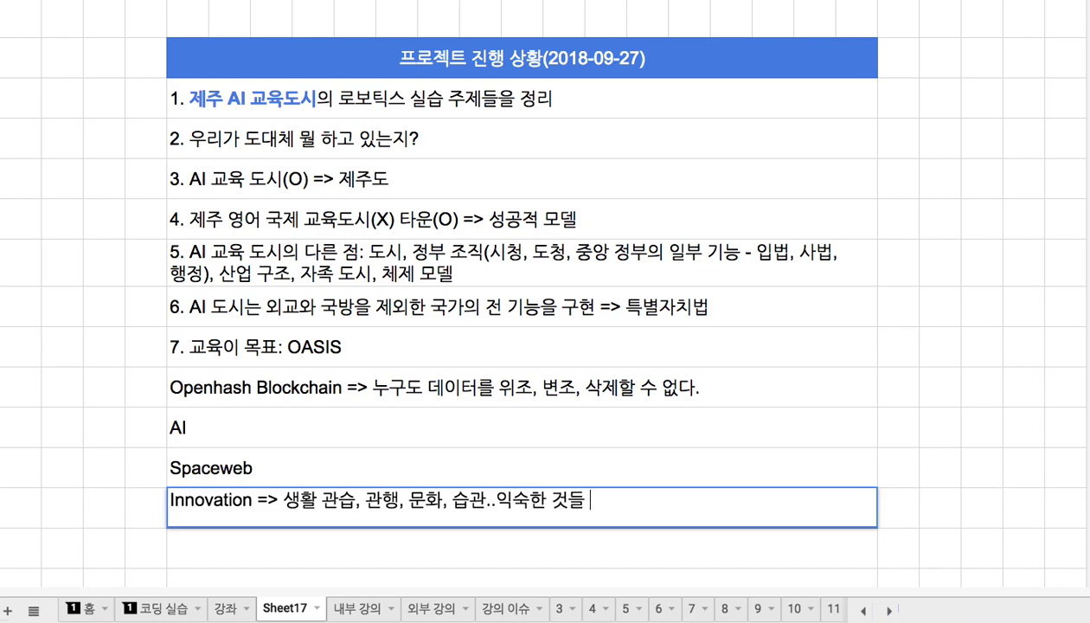
{"action": "type", "text": "=> 낯선 것들로 교체"}
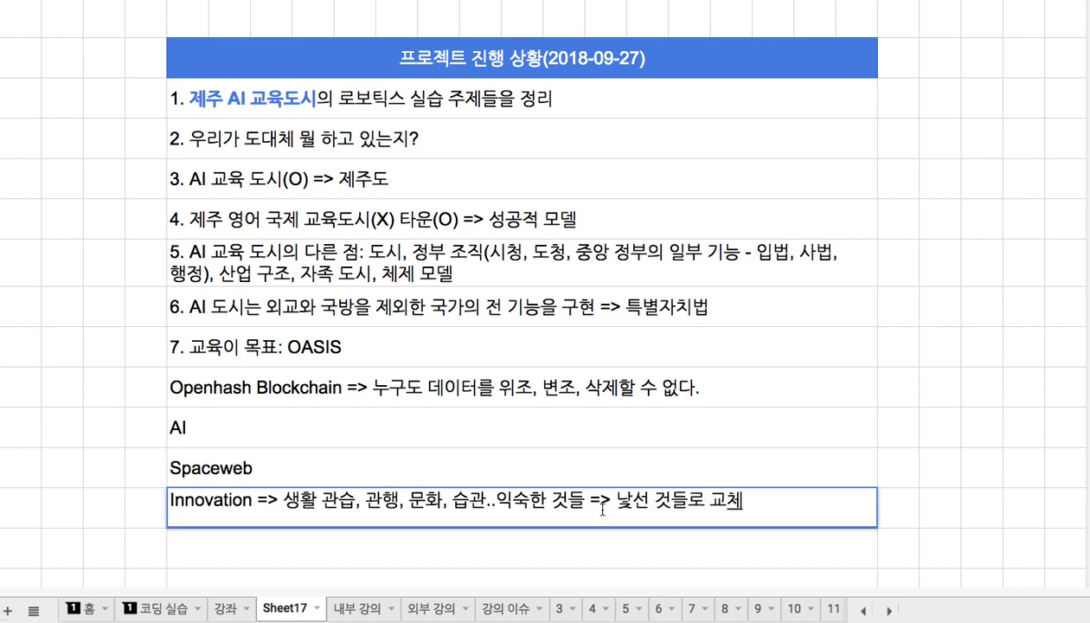
{"action": "left_click_drag", "start_coordinate": [618, 502], "coordinate": [684, 506]}
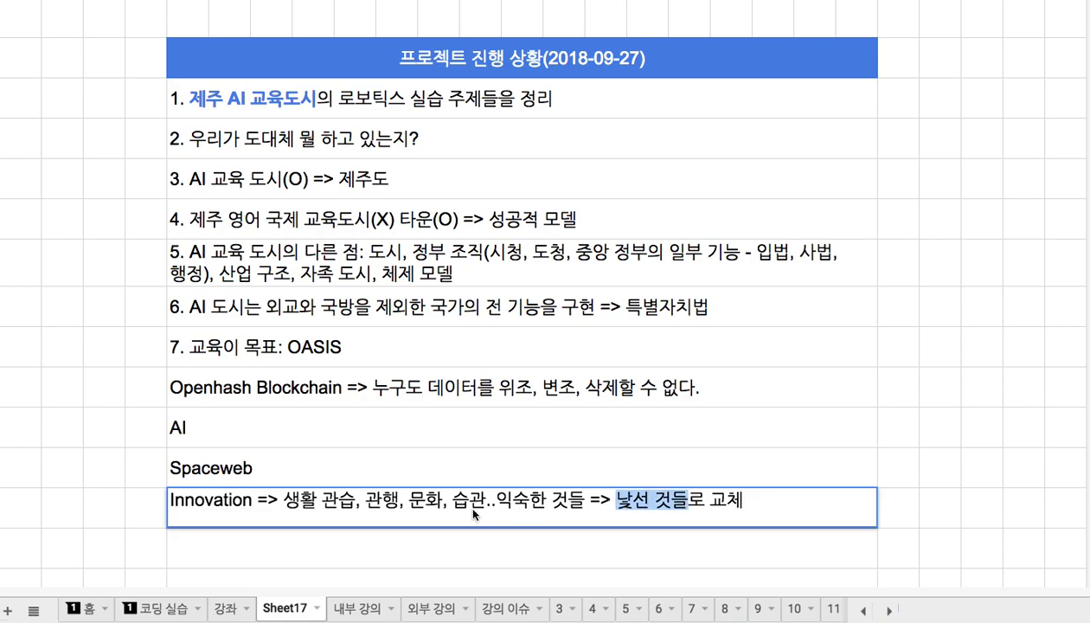
{"action": "left_click", "coordinate": [313, 500]}
{"action": "left_click_drag", "start_coordinate": [315, 502], "coordinate": [495, 501]}
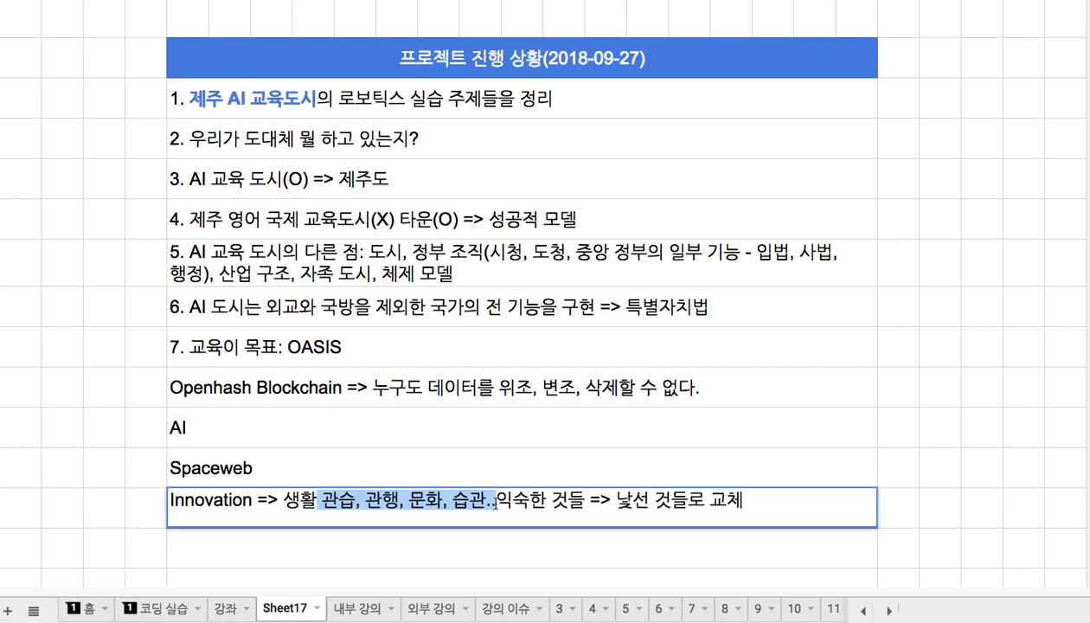
{"action": "left_click", "coordinate": [426, 507]}
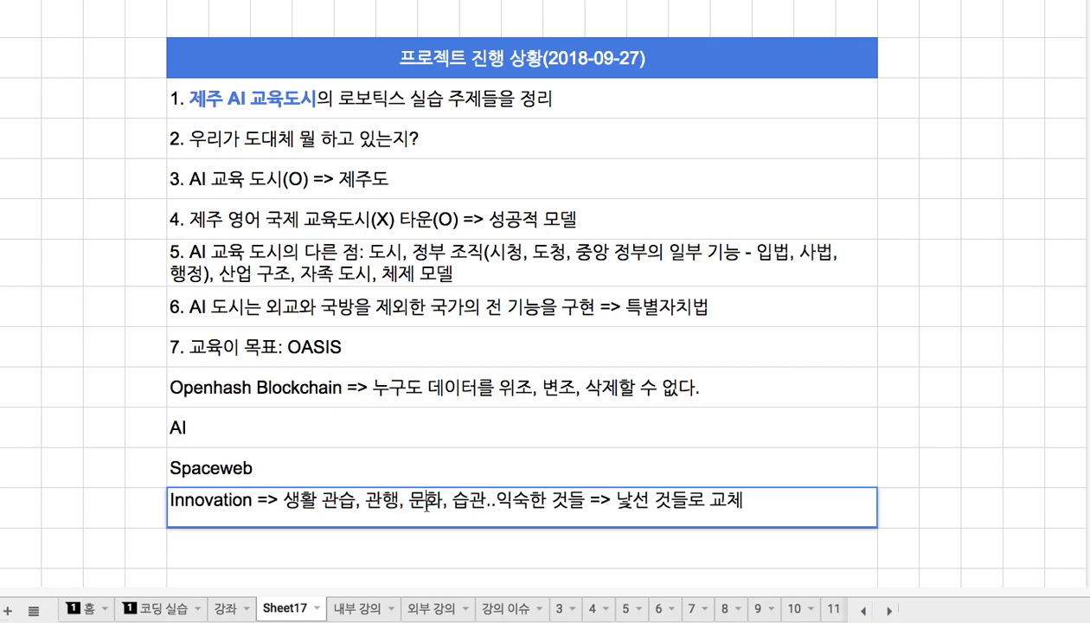
Extend the merged, empty list rows downward by four more rows below the existing block
{"action": "left_click", "coordinate": [377, 461]}
{"action": "scroll", "coordinate": [377, 459], "scroll_direction": "down", "scroll_amount": 3}
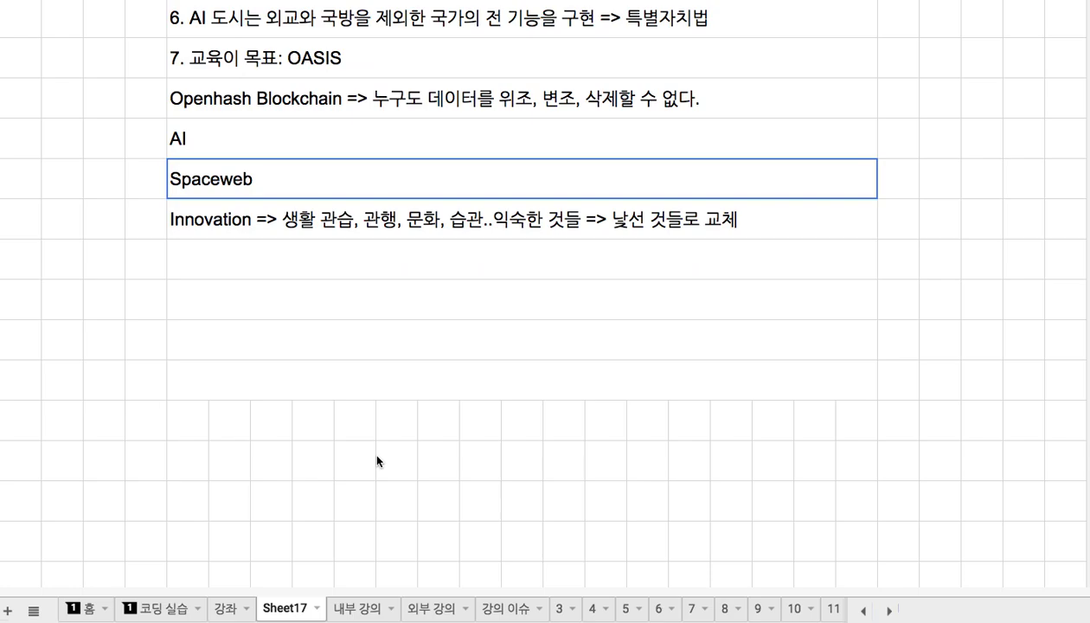
{"action": "left_click", "coordinate": [744, 393]}
{"action": "left_click_drag", "start_coordinate": [877, 399], "coordinate": [806, 527]}
Enter "SFP = 즐거운 코딩" in the row below the Innovation line
{"action": "left_click", "coordinate": [361, 260]}
{"action": "left_click", "coordinate": [351, 223]}
{"action": "left_click", "coordinate": [350, 261]}
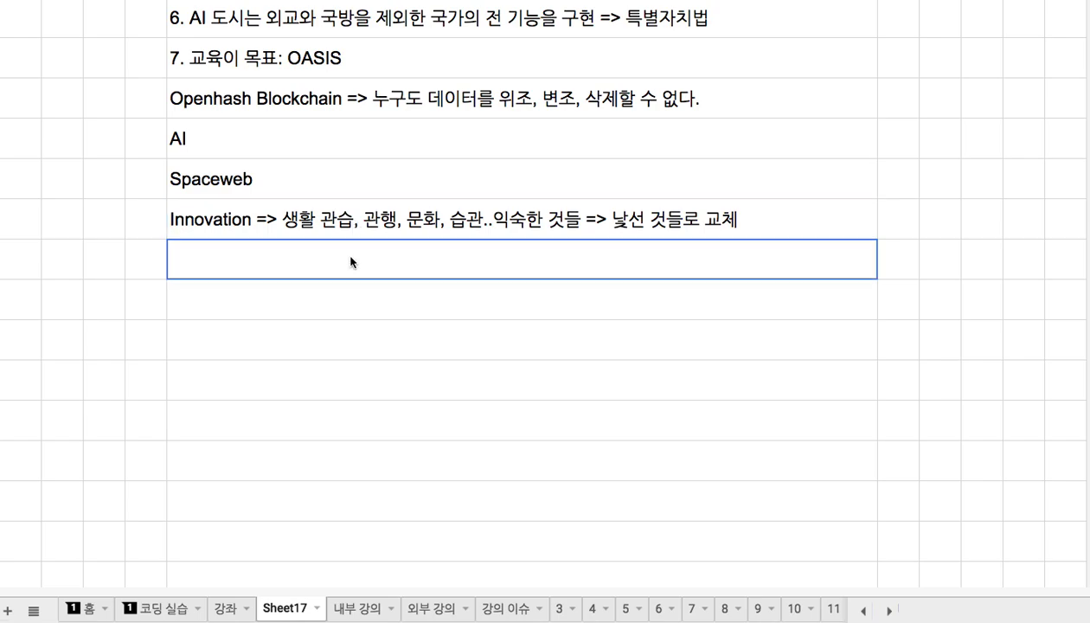
{"action": "double_click", "coordinate": [351, 258]}
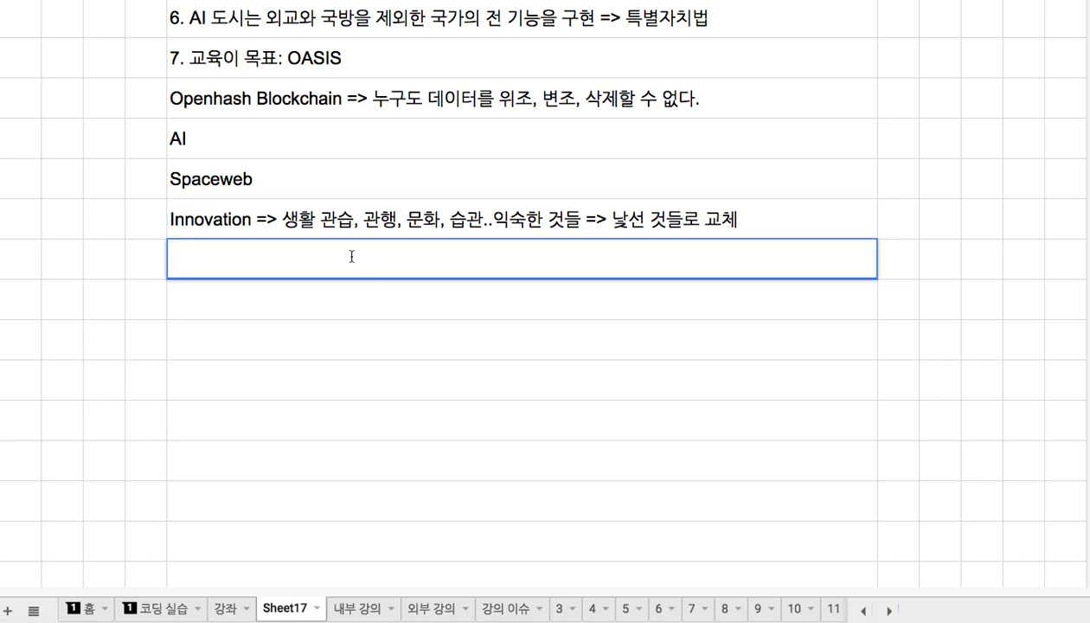
{"action": "type", "text": "ㄴ"}
{"action": "key", "text": "BackSpace"}
{"action": "type", "text": "S"}
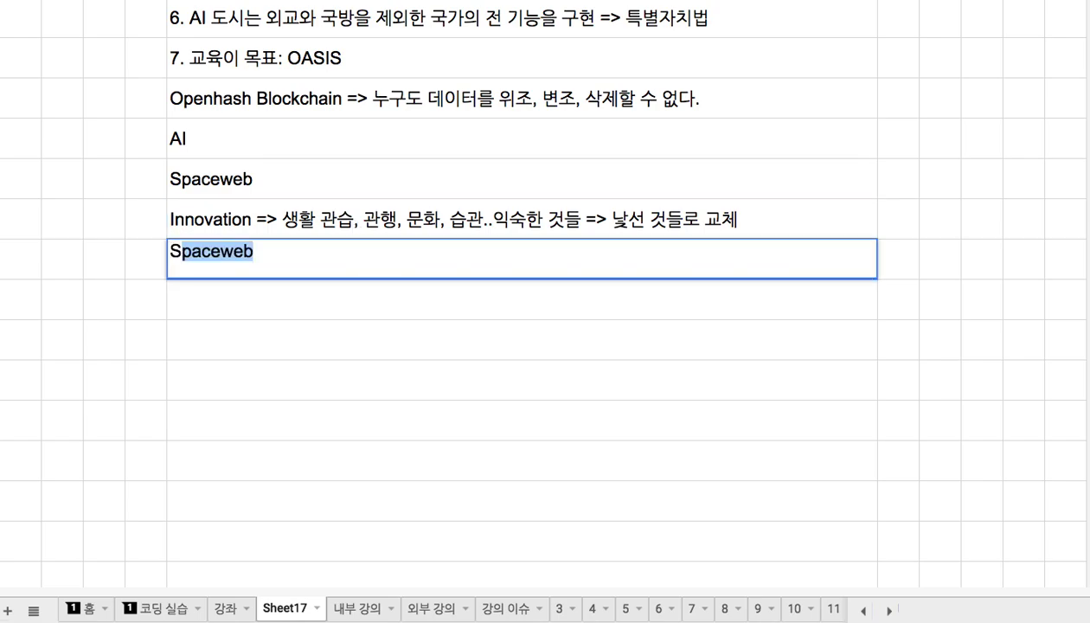
{"action": "type", "text": "FP"}
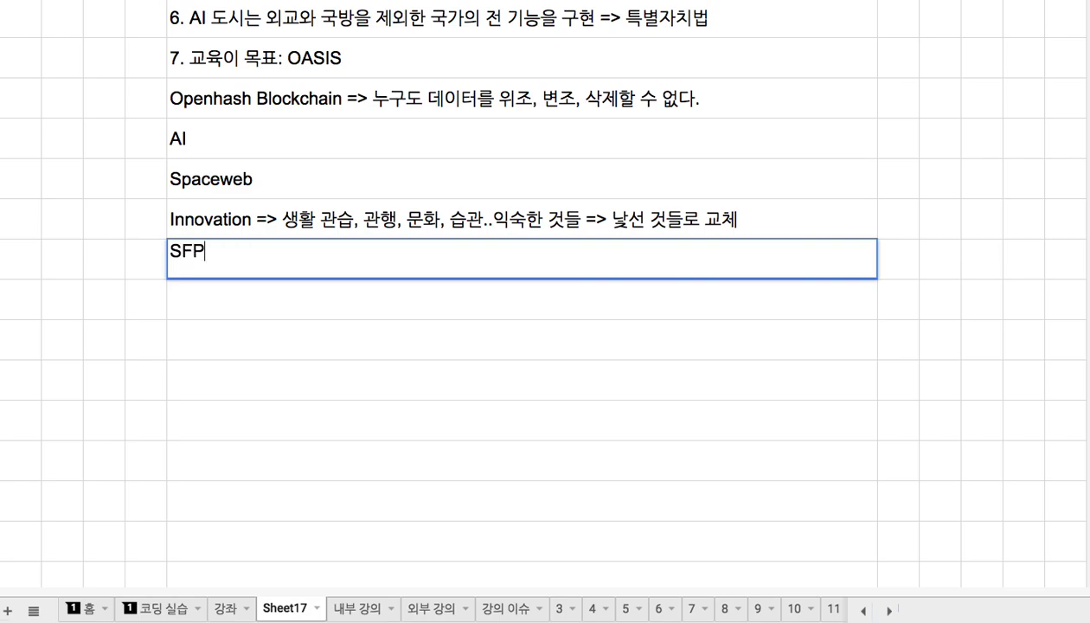
{"action": "type", "text": " =>"}
{"action": "key", "text": "BackSpace"}
{"action": "type", "text": ">"}
{"action": "key", "text": "BackSpace"}
{"action": "key", "text": "BackSpace"}
{"action": "type", "text": "wm"}
{"action": "key", "text": "BackSpace"}
{"action": "key", "text": "BackSpace"}
{"action": "type", "text": "즐거운 "}
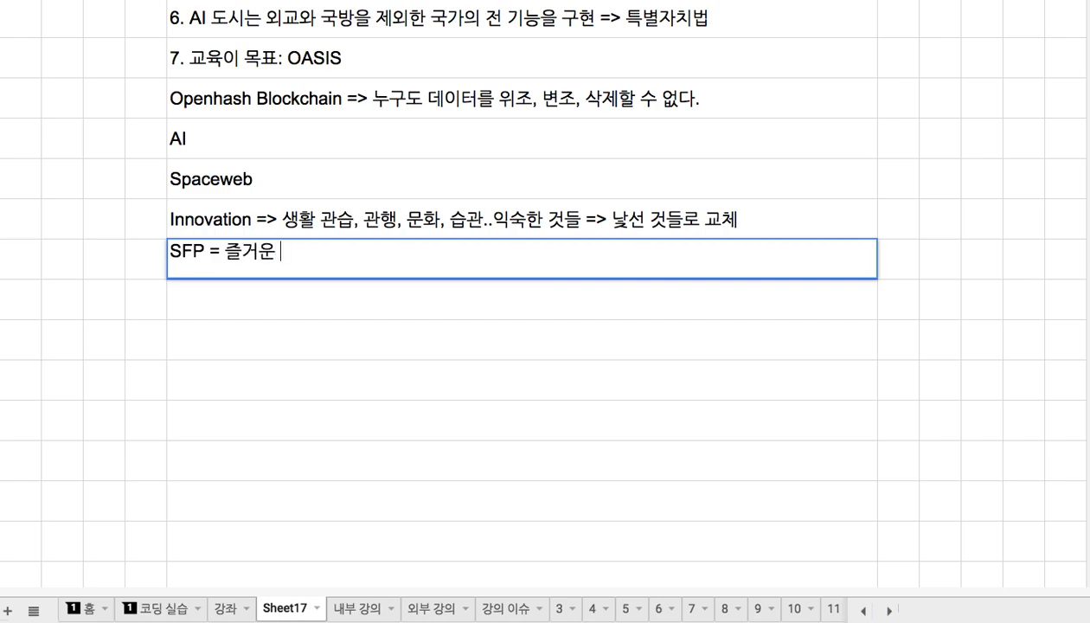
{"action": "type", "text": "퀘딩"}
{"action": "left_click_drag", "start_coordinate": [206, 251], "coordinate": [172, 252]}
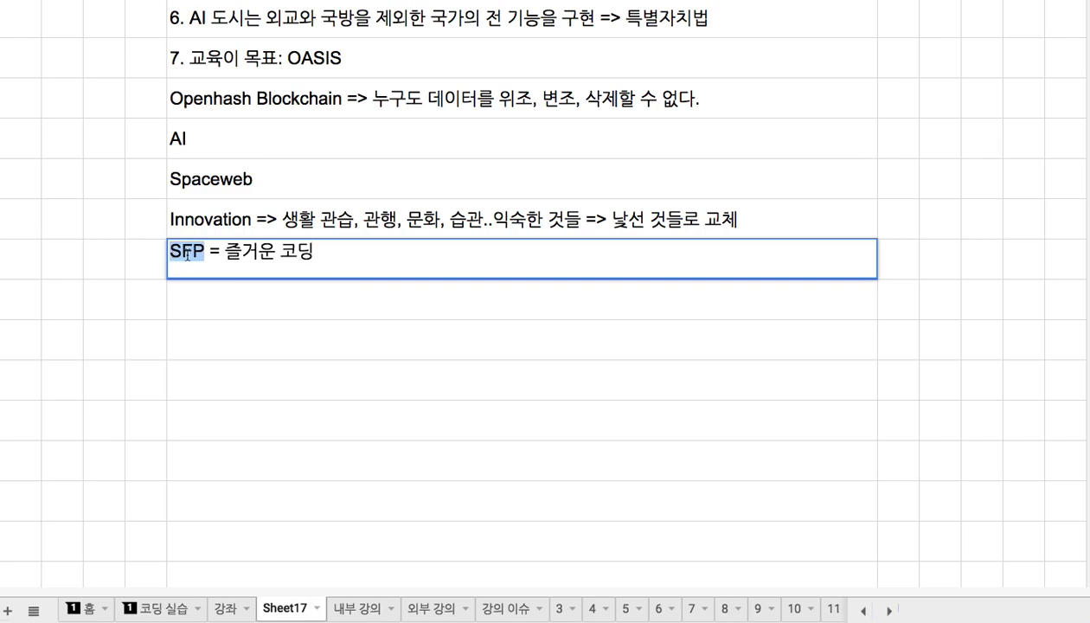
{"action": "left_click_drag", "start_coordinate": [249, 117], "coordinate": [257, 253]}
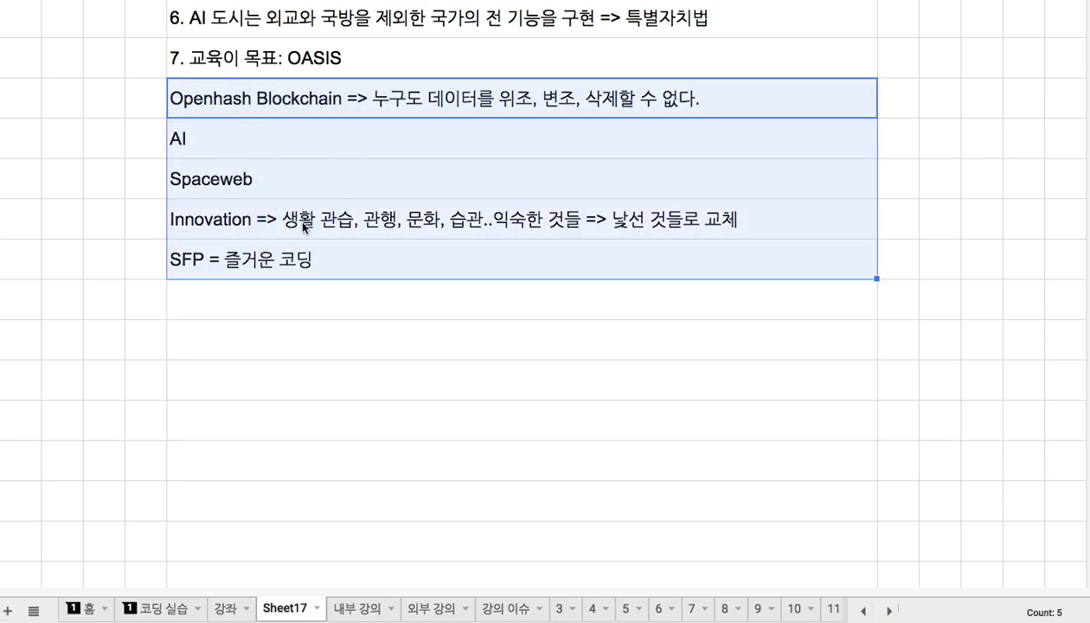
{"action": "double_click", "coordinate": [188, 17]}
{"action": "left_click_drag", "start_coordinate": [189, 12], "coordinate": [246, 13]}
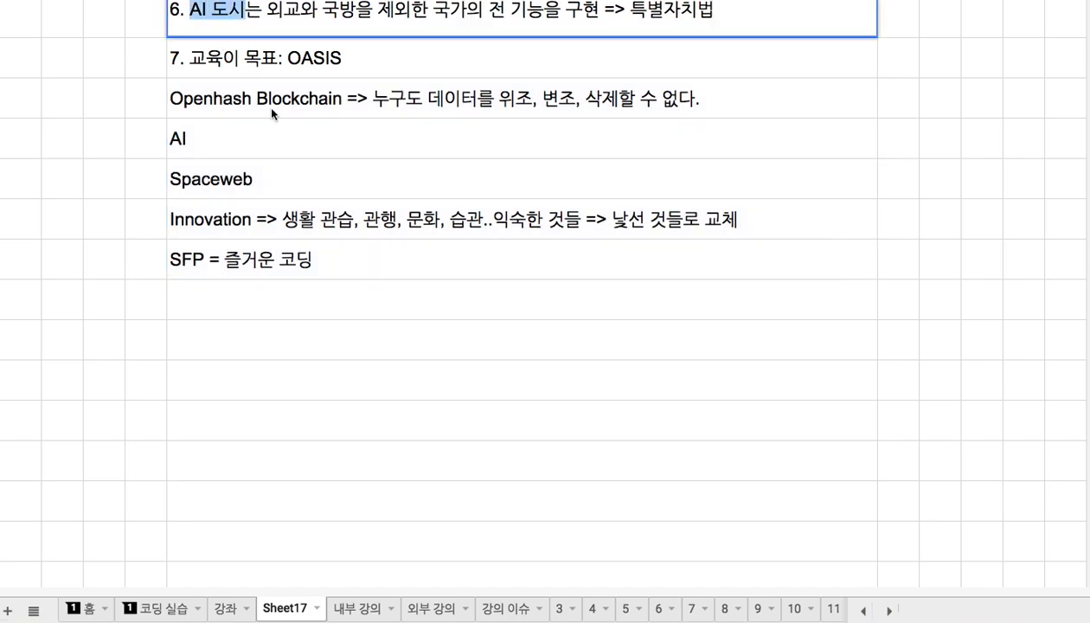
Enter "8. 실제 테스트" in the row below the SFP line
{"action": "left_click", "coordinate": [294, 299]}
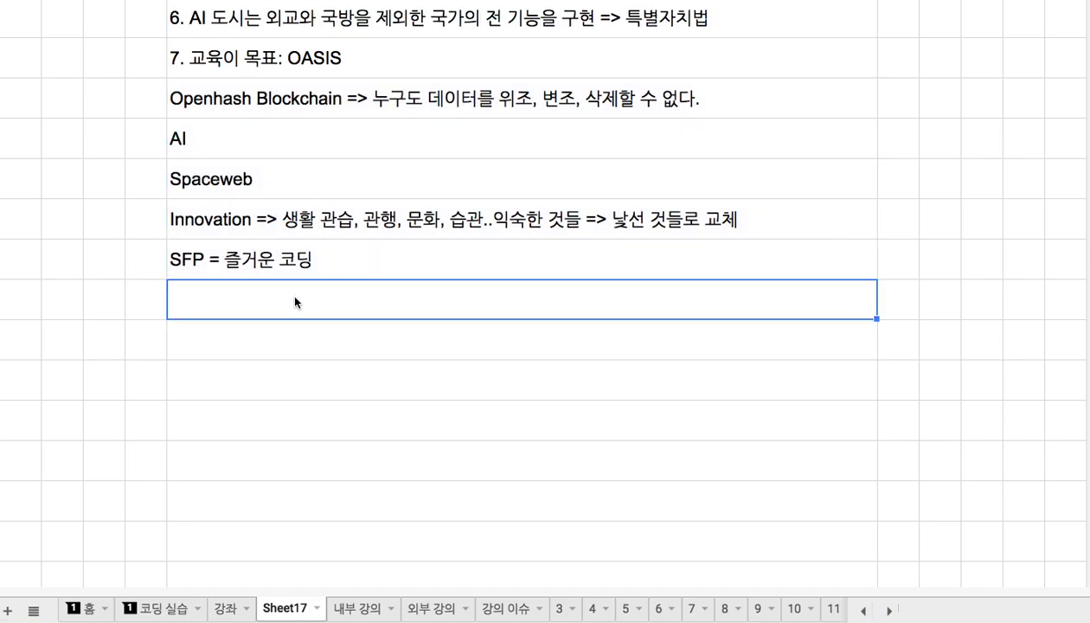
{"action": "type", "text": "8."}
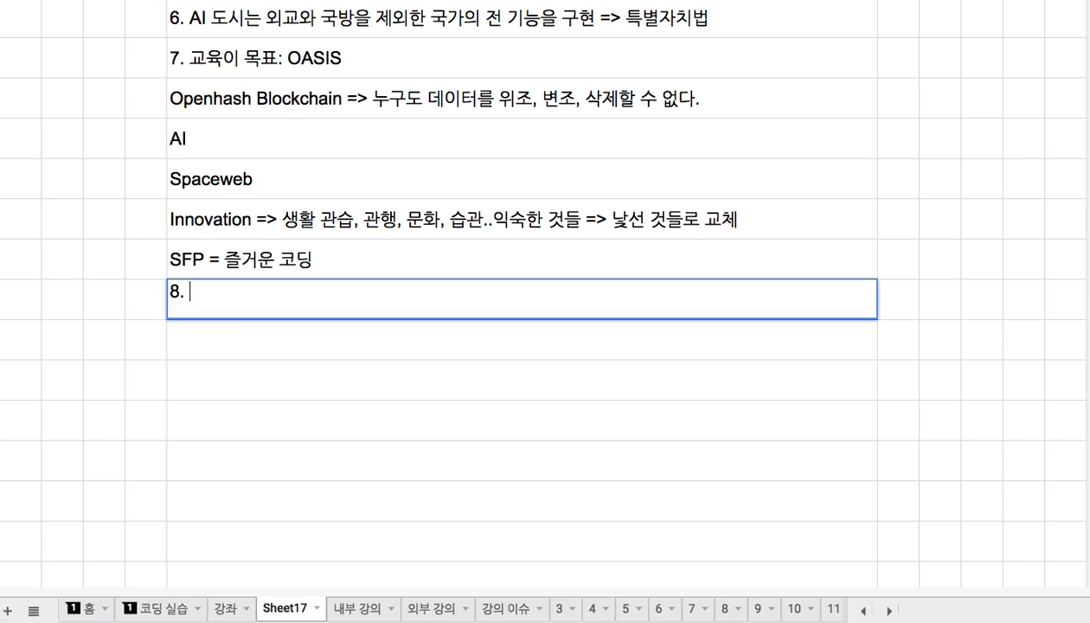
{"action": "type", "text": "실제 테스트"}
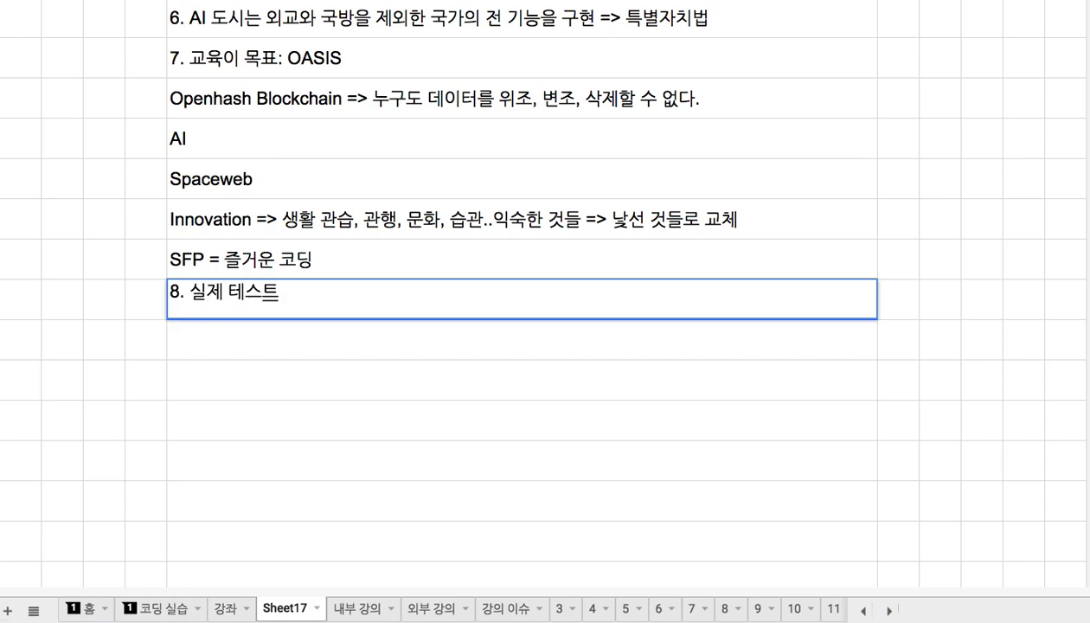
{"action": "left_click_drag", "start_coordinate": [283, 101], "coordinate": [316, 260]}
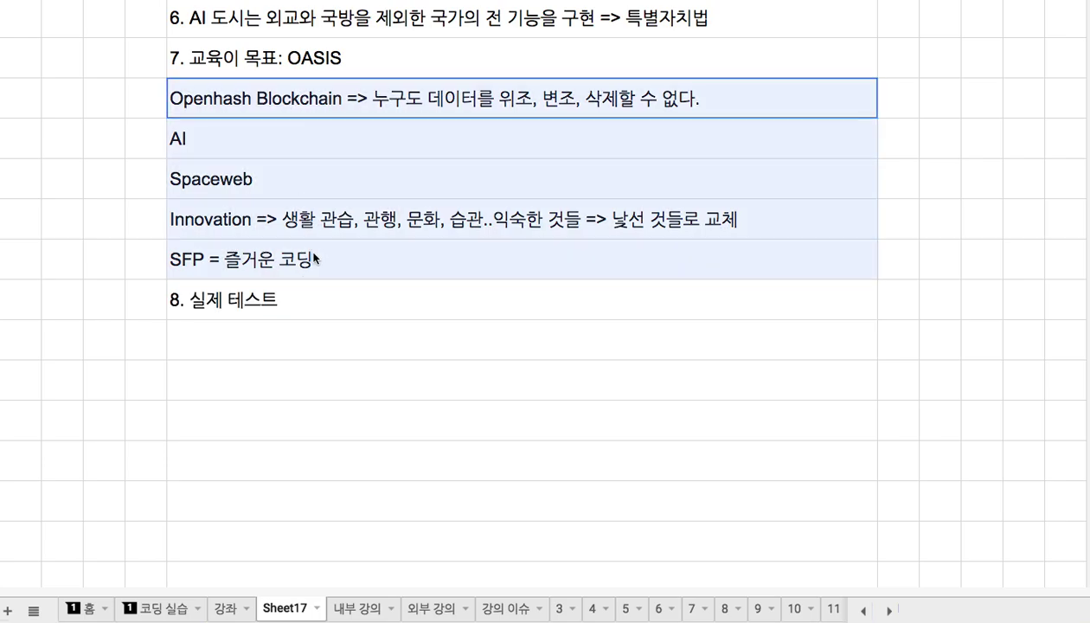
Expand the text of item 8 to read "8. 신기술들의 실제 테스트 베드"
{"action": "double_click", "coordinate": [196, 299]}
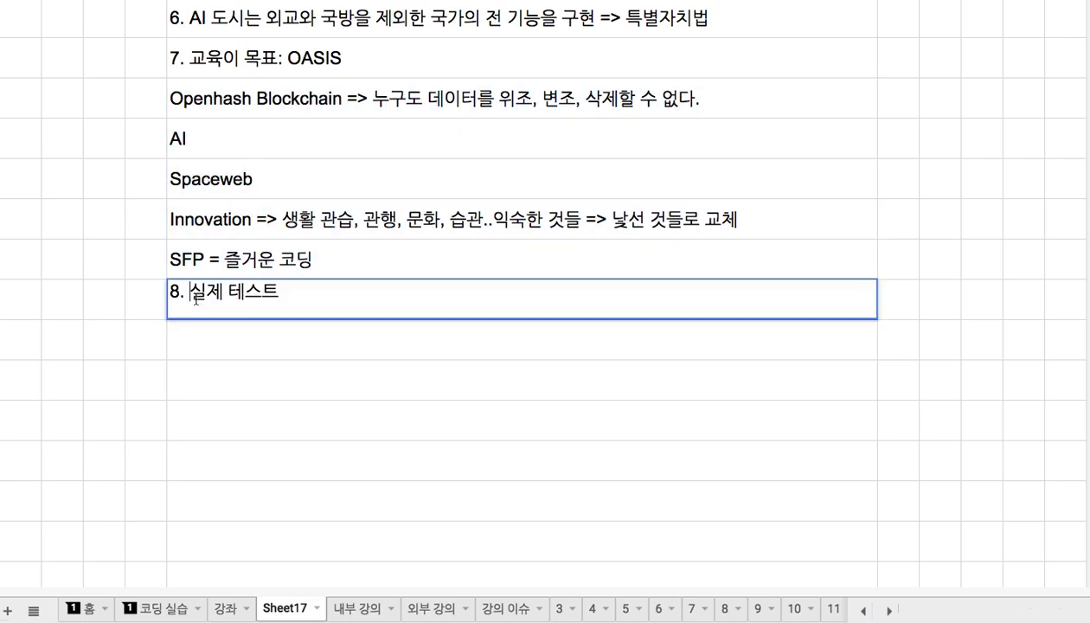
{"action": "type", "text": "신기술들의"}
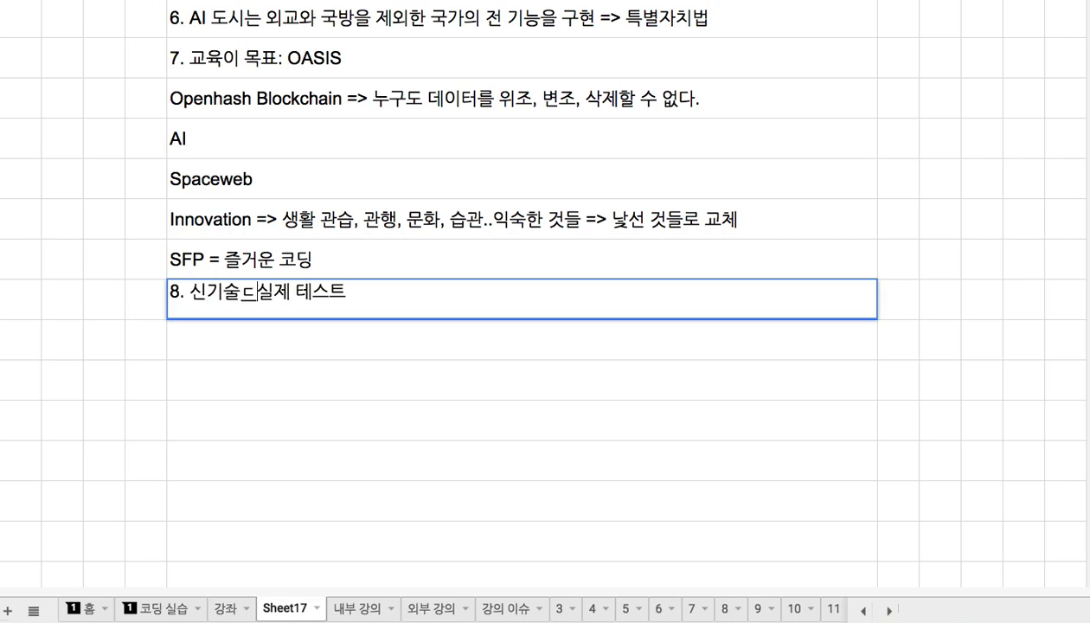
{"action": "left_click", "coordinate": [391, 291]}
{"action": "type", "text": "베드"}
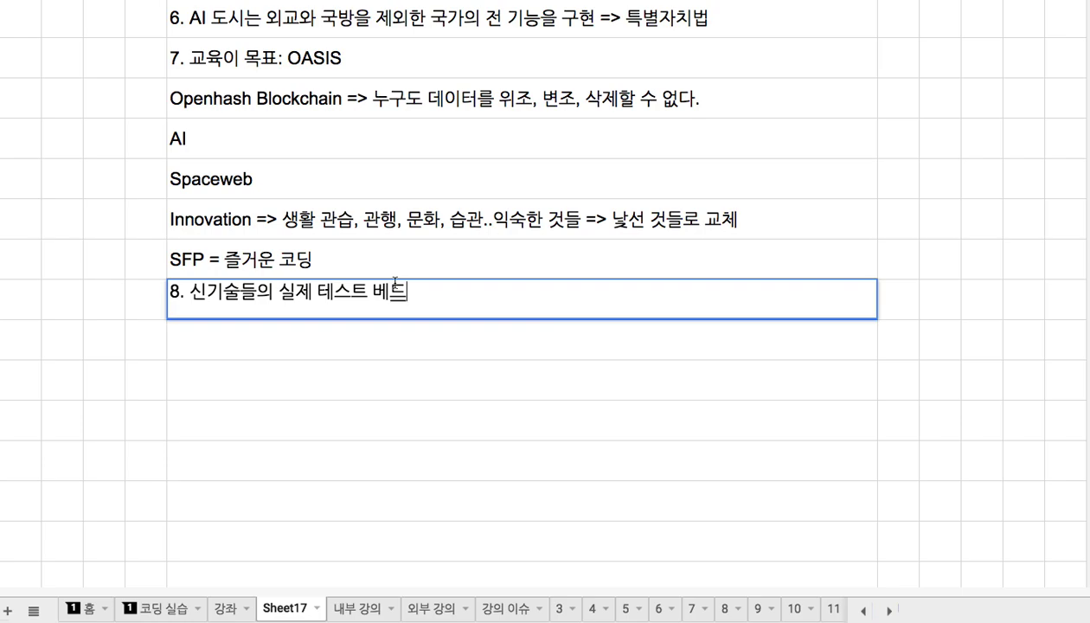
{"action": "key", "text": "BackSpace"}
{"action": "type", "text": "드"}
{"action": "double_click", "coordinate": [191, 17]}
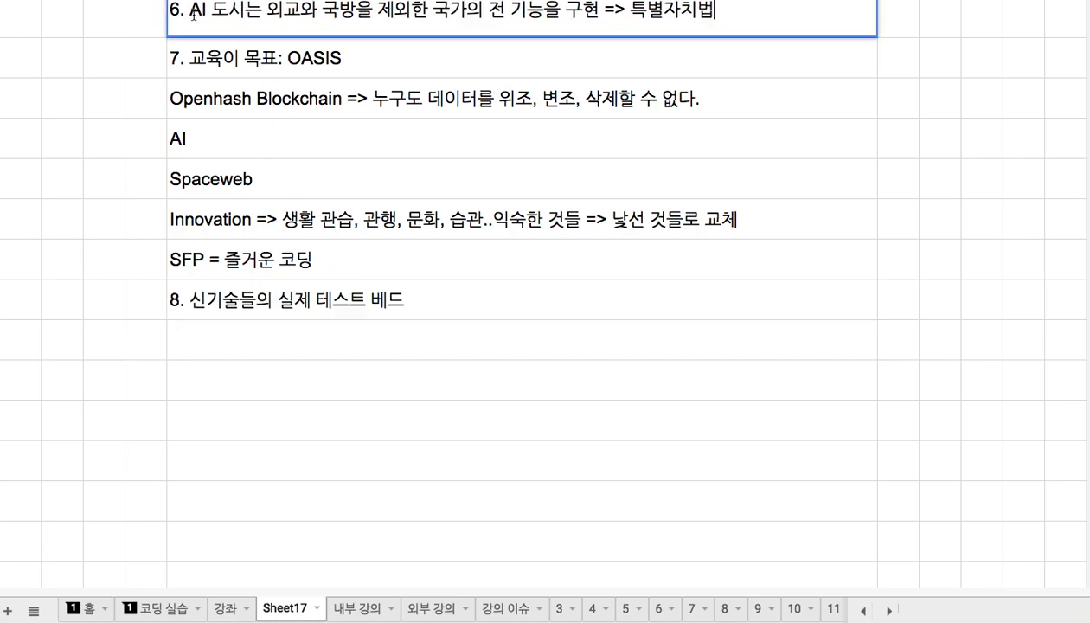
{"action": "left_click_drag", "start_coordinate": [190, 12], "coordinate": [247, 12]}
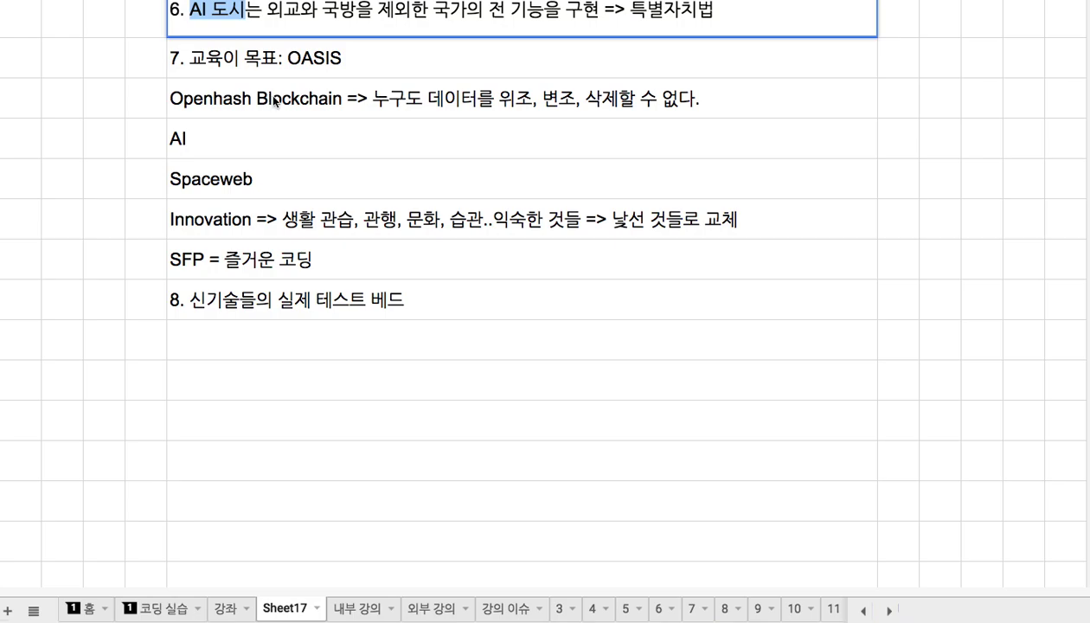
{"action": "left_click_drag", "start_coordinate": [188, 12], "coordinate": [243, 13]}
Open the 코딩 실습 sheet and view the OASIS & CORE, EDUCATION and ECONOMY branches of its chart
{"action": "left_click", "coordinate": [168, 612]}
{"action": "left_click", "coordinate": [282, 480]}
{"action": "scroll", "coordinate": [281, 485], "scroll_direction": "down", "scroll_amount": 2}
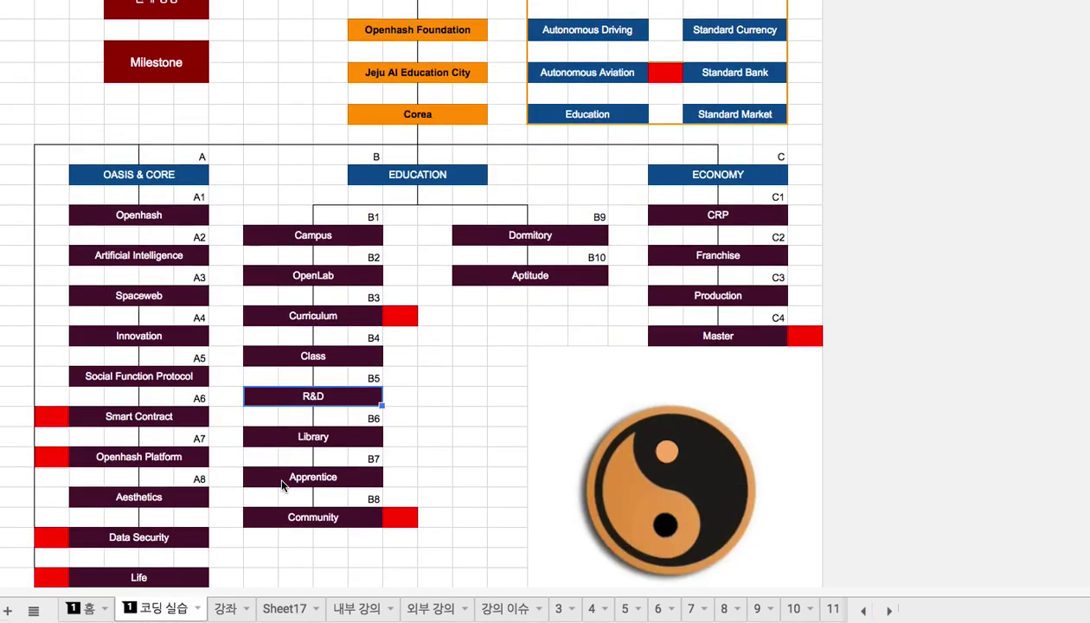
Examine the OASIS & CORE, EDUCATION and ECONOMY items and the rest of the chart down to the PRODUCTION and MACHINERY branches
{"action": "left_click", "coordinate": [427, 472]}
{"action": "scroll", "coordinate": [429, 473], "scroll_direction": "down", "scroll_amount": 1}
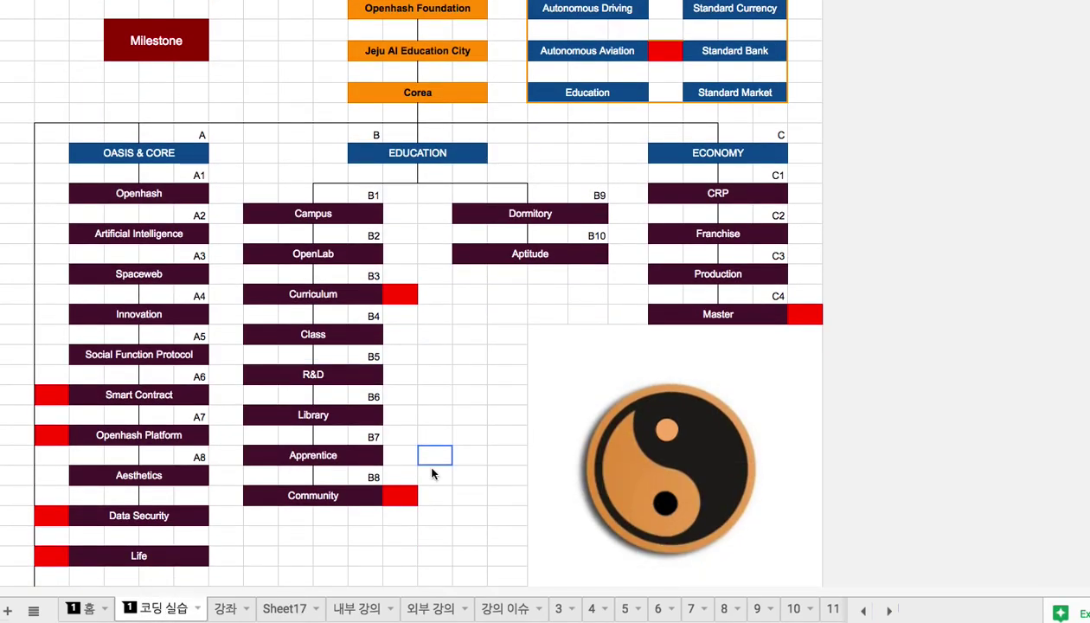
{"action": "left_click_drag", "start_coordinate": [144, 194], "coordinate": [813, 580]}
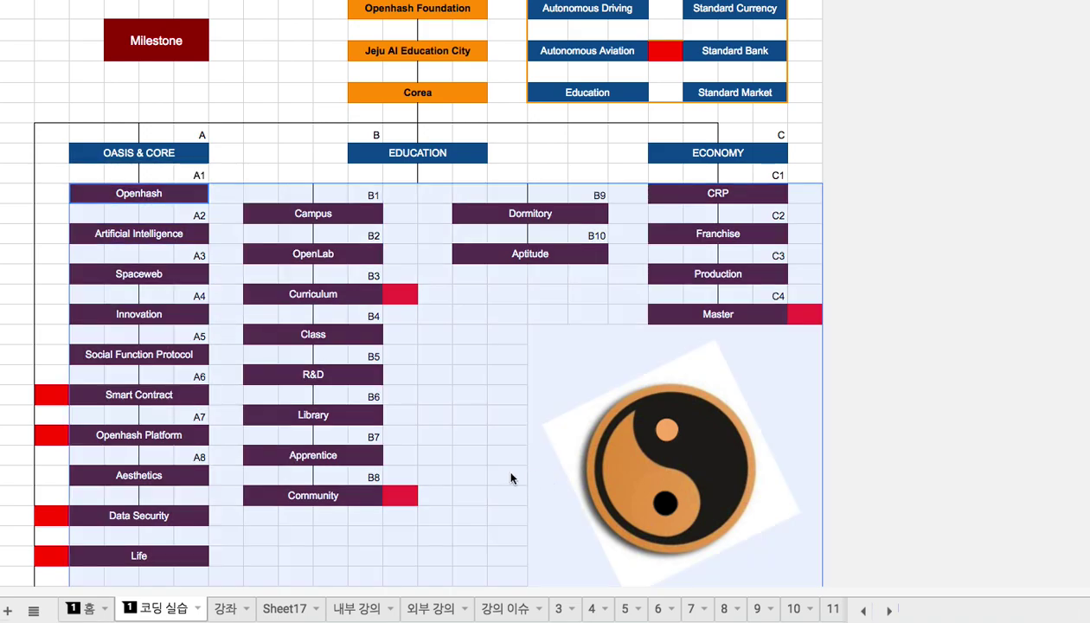
{"action": "left_click_drag", "start_coordinate": [457, 410], "coordinate": [450, 381]}
{"action": "left_click", "coordinate": [474, 415]}
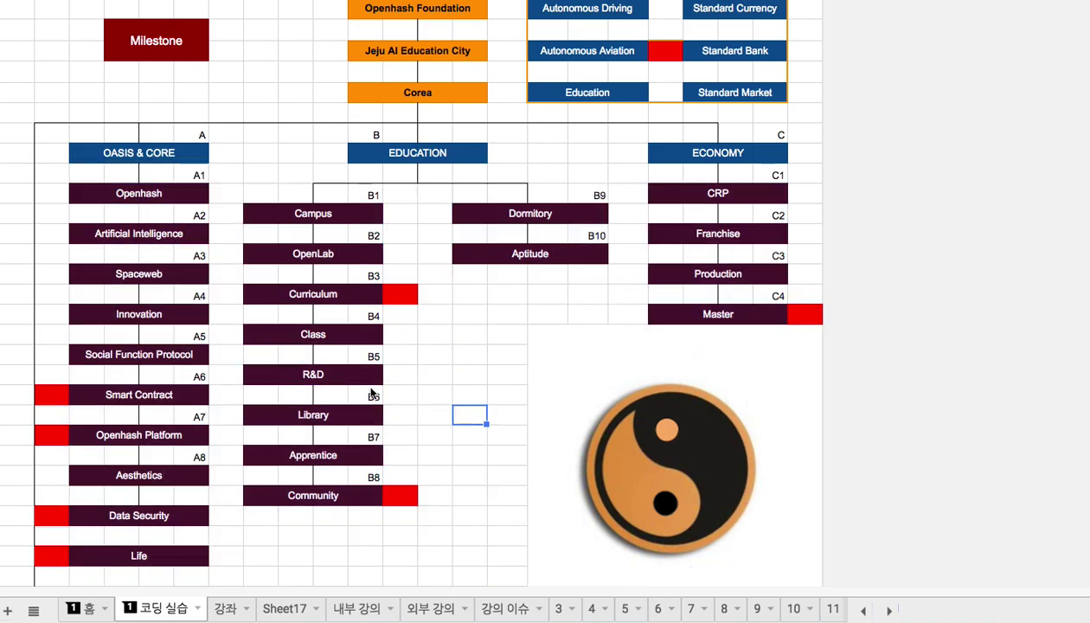
{"action": "left_click", "coordinate": [164, 193]}
{"action": "scroll", "coordinate": [225, 296], "scroll_direction": "down", "scroll_amount": 10}
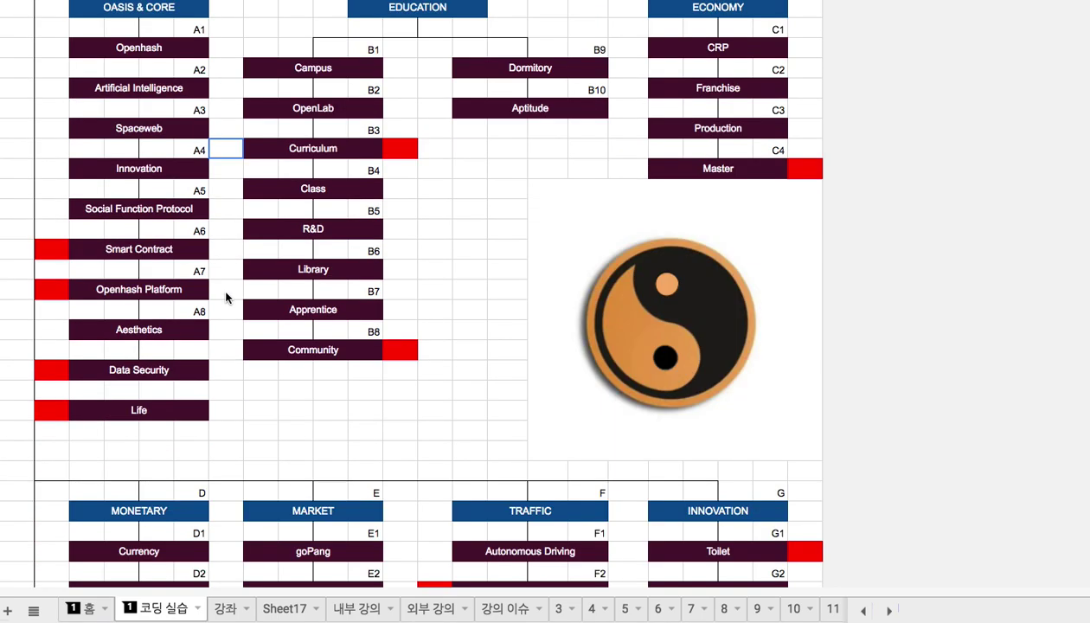
{"action": "scroll", "coordinate": [226, 297], "scroll_direction": "down", "scroll_amount": 10}
{"action": "scroll", "coordinate": [226, 298], "scroll_direction": "down", "scroll_amount": 10}
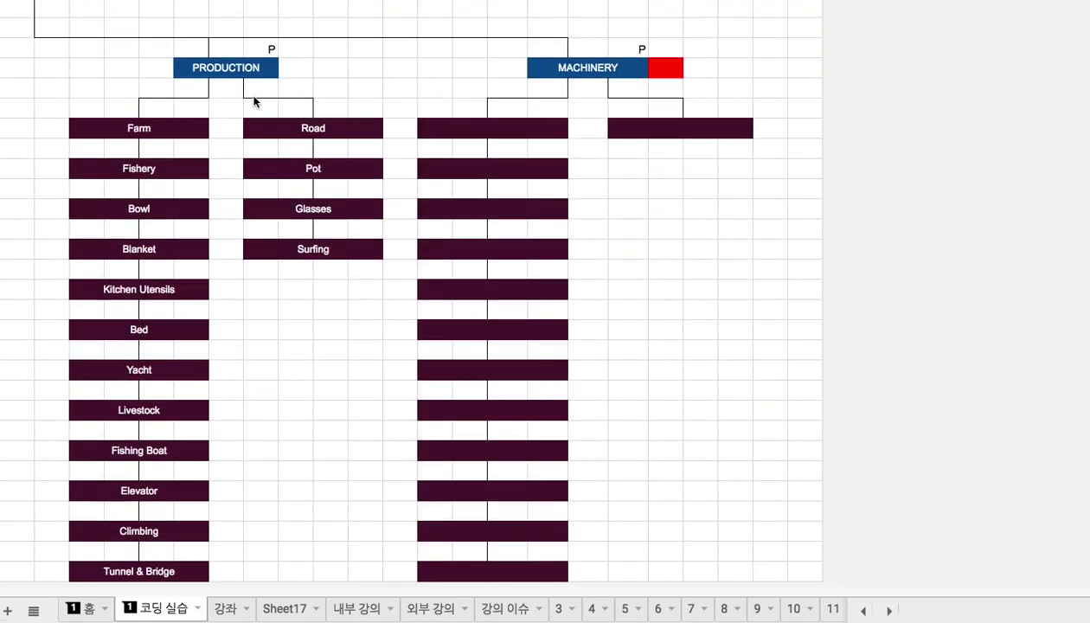
Check the Farm box's link under PRODUCTION and try the Fishery box's linked site, returning to the chart
{"action": "left_click", "coordinate": [179, 139]}
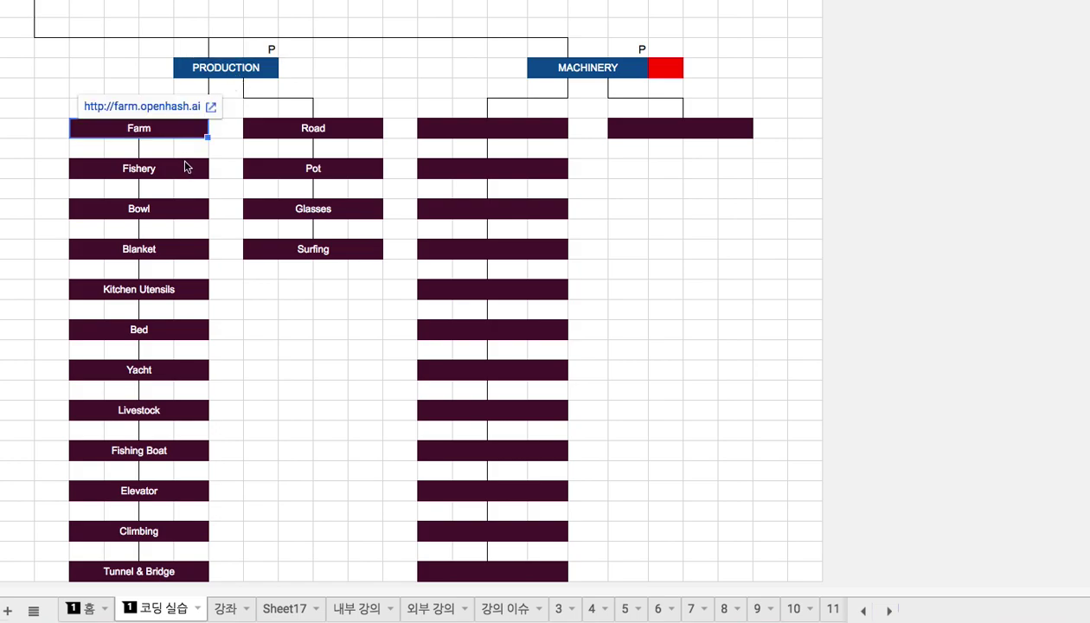
{"action": "left_click", "coordinate": [185, 169]}
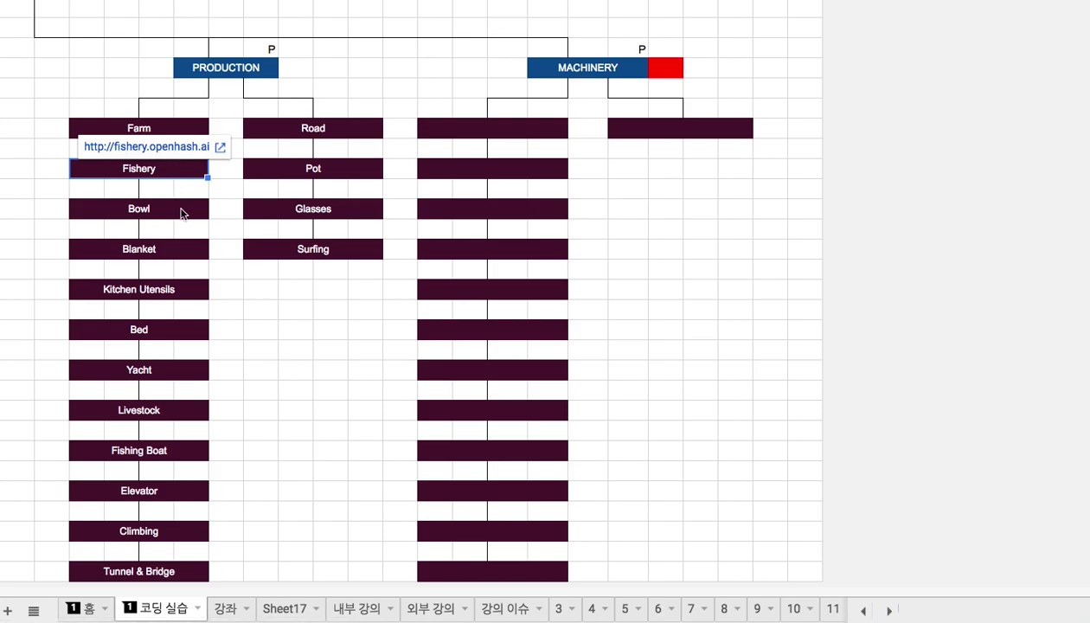
{"action": "left_click", "coordinate": [195, 149]}
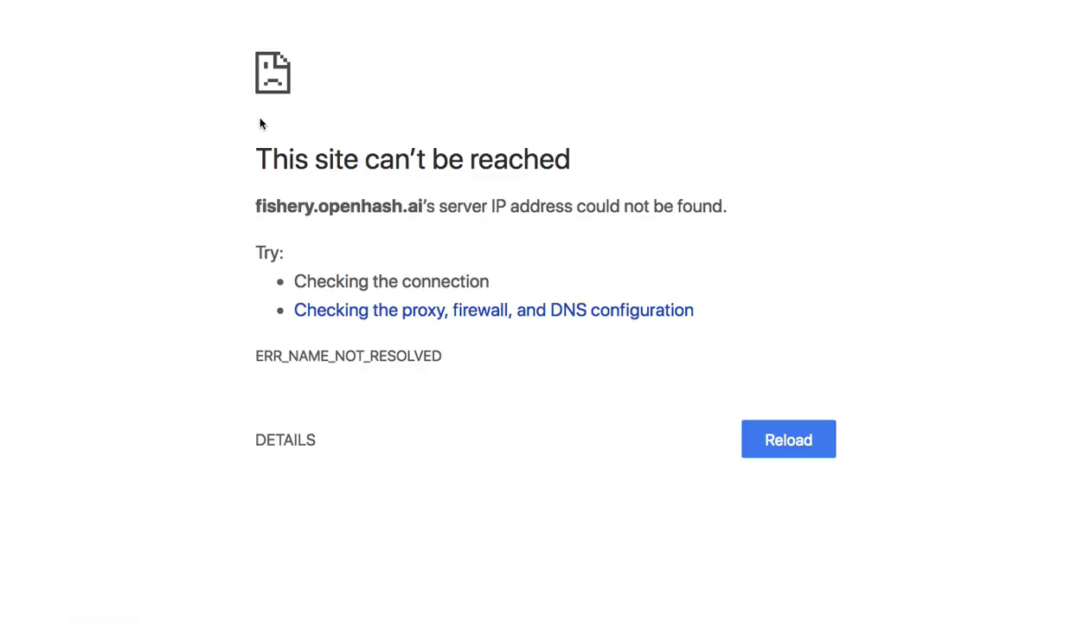
{"action": "key", "text": "ctrl+w"}
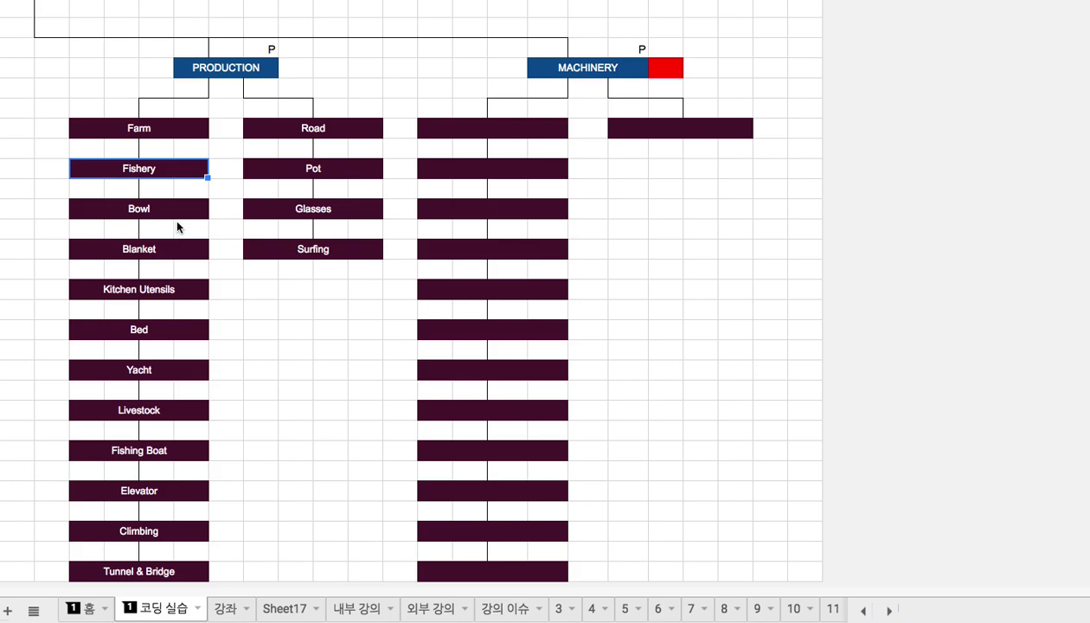
{"action": "left_click", "coordinate": [181, 173]}
Return to Sheet17 and review item 8 and the words "AI 도시" in item 6
{"action": "left_click", "coordinate": [286, 609]}
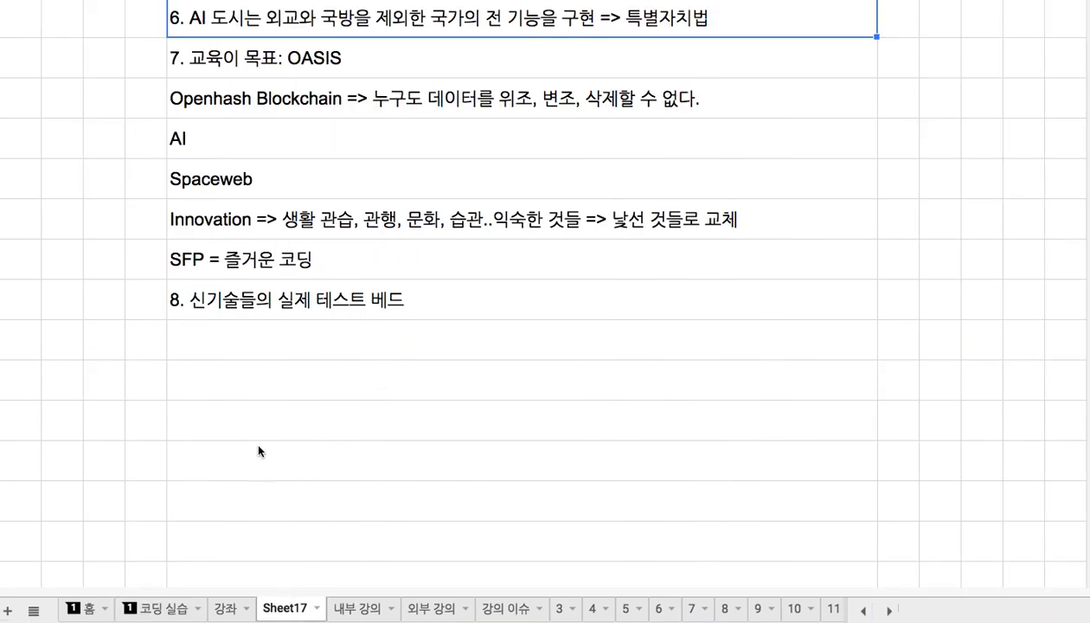
{"action": "left_click", "coordinate": [241, 334]}
{"action": "left_click", "coordinate": [224, 309]}
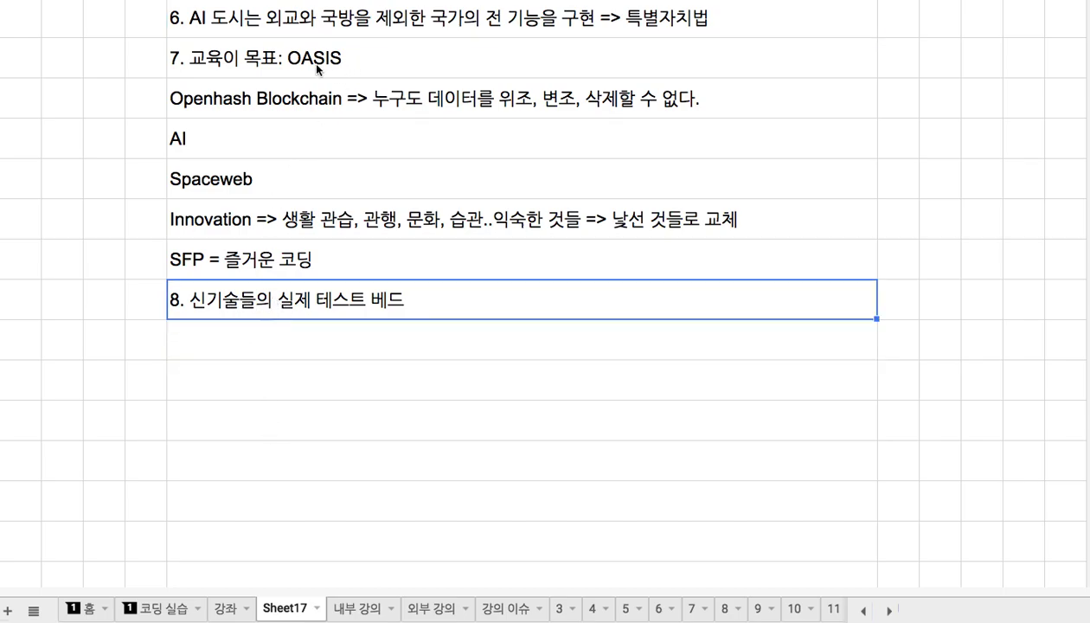
{"action": "left_click", "coordinate": [212, 33]}
{"action": "double_click", "coordinate": [212, 26]}
{"action": "left_click_drag", "start_coordinate": [189, 17], "coordinate": [245, 17]}
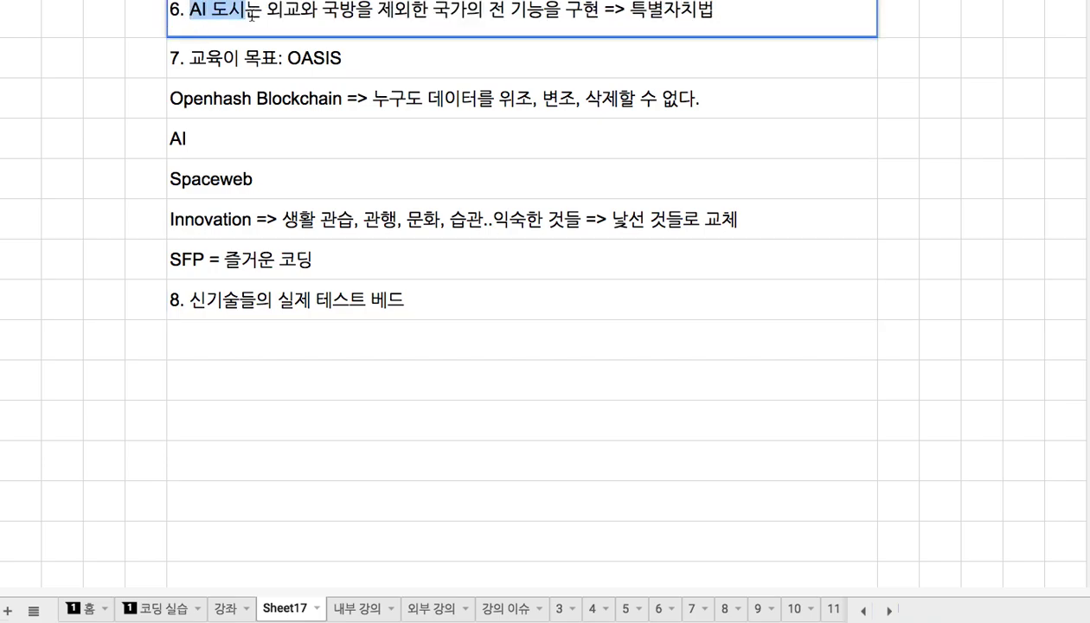
Enter "9. 제주 AI 교육 도시 => 1) 교육" in the row below item 8
{"action": "left_click", "coordinate": [321, 348]}
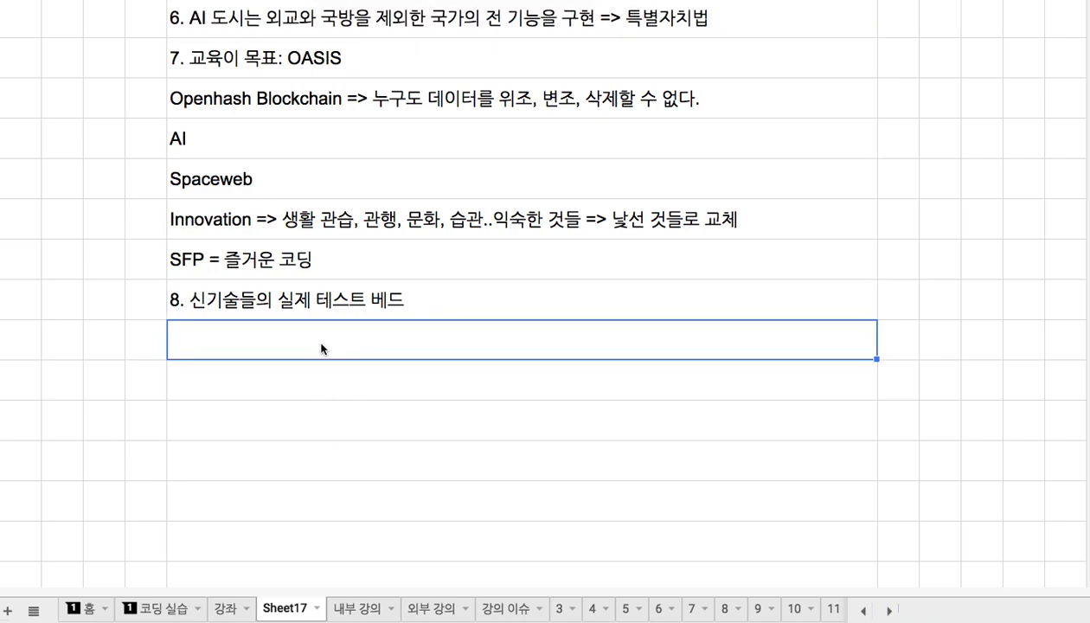
{"action": "type", "text": "9. "}
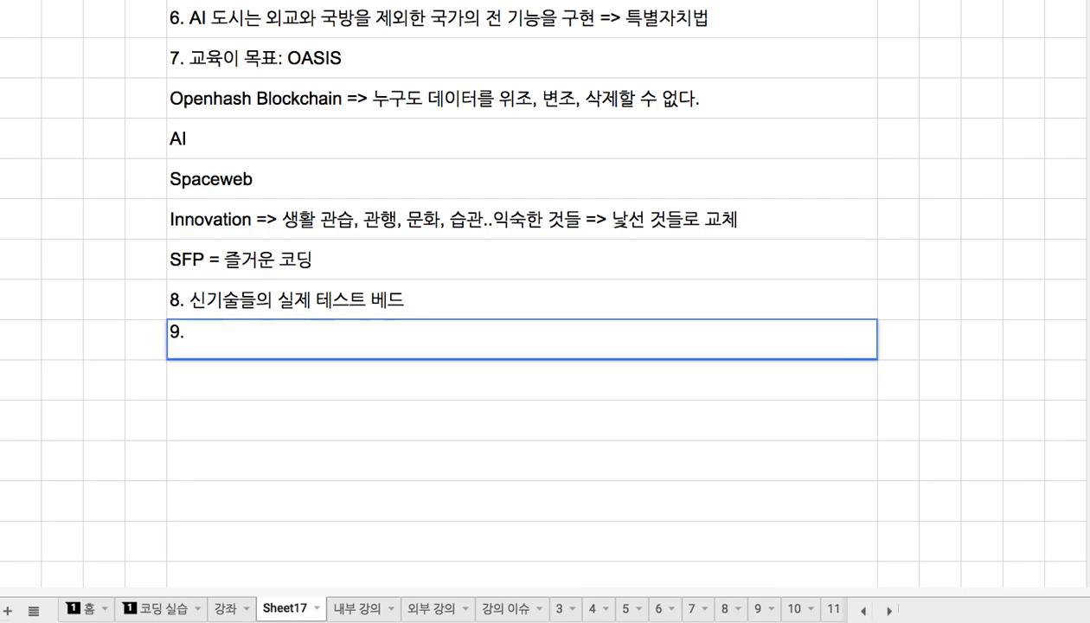
{"action": "type", "text": "wpw"}
{"action": "key", "text": "BackSpace"}
{"action": "key", "text": "BackSpace"}
{"action": "key", "text": "BackSpace"}
{"action": "type", "text": "제주 AI"}
{"action": "type", "text": " 교육 도시 "}
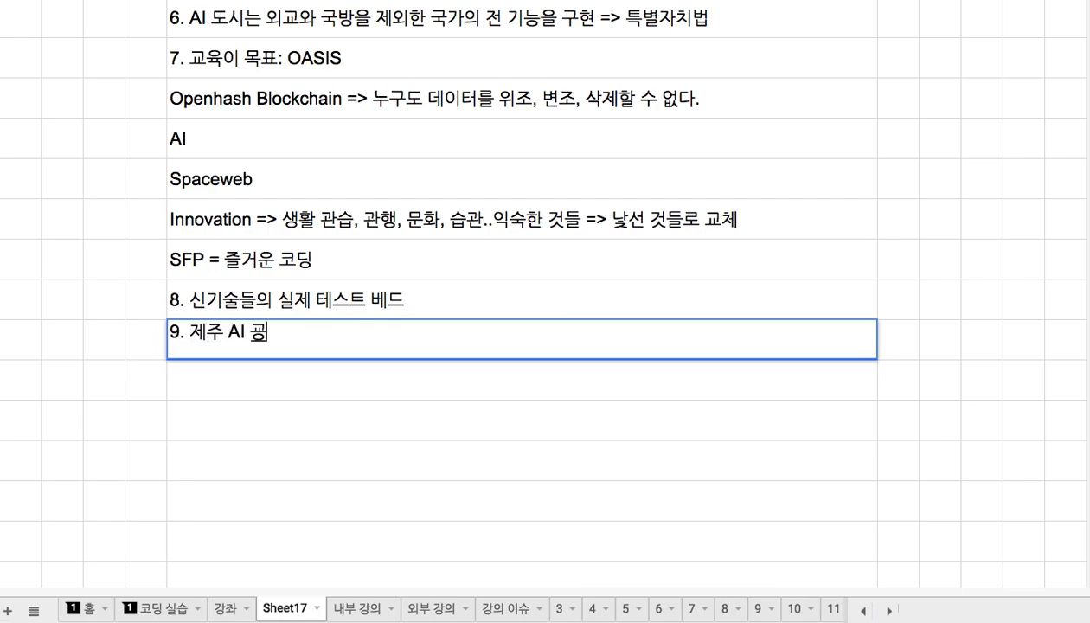
{"action": "type", "text": "="}
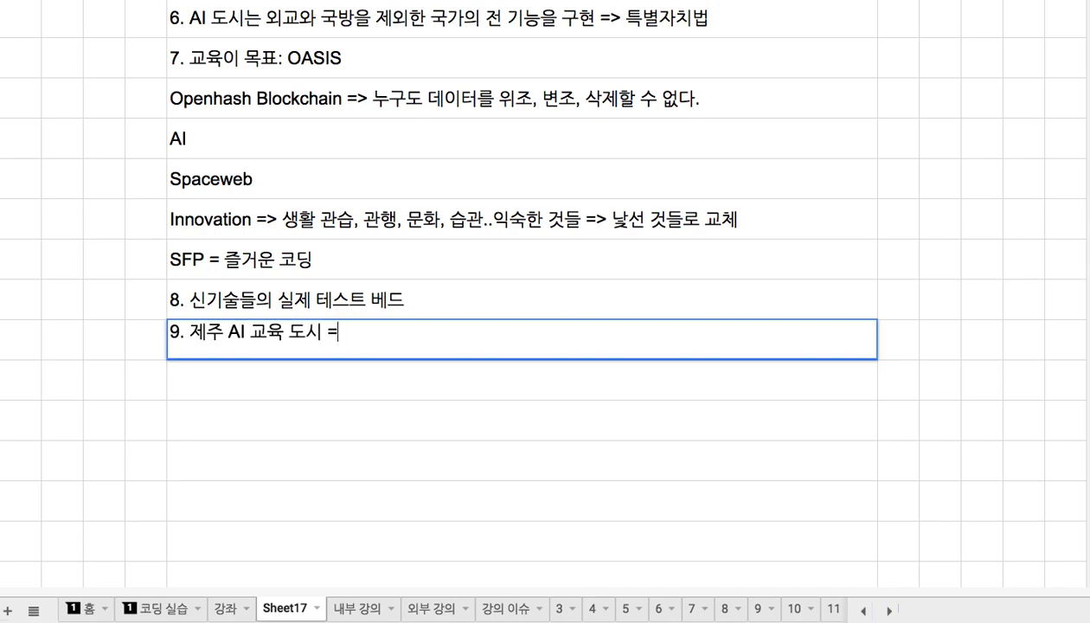
{"action": "type", "text": "> 1) 공"}
{"action": "type", "text": "육"}
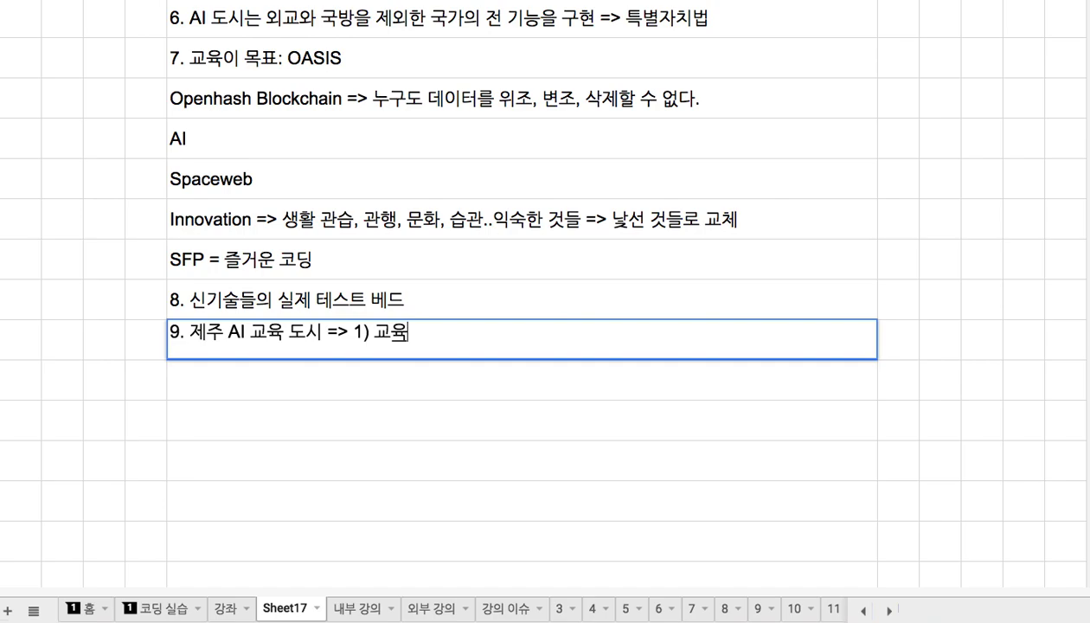
{"action": "key", "text": "Left"}
{"action": "key", "text": "Left"}
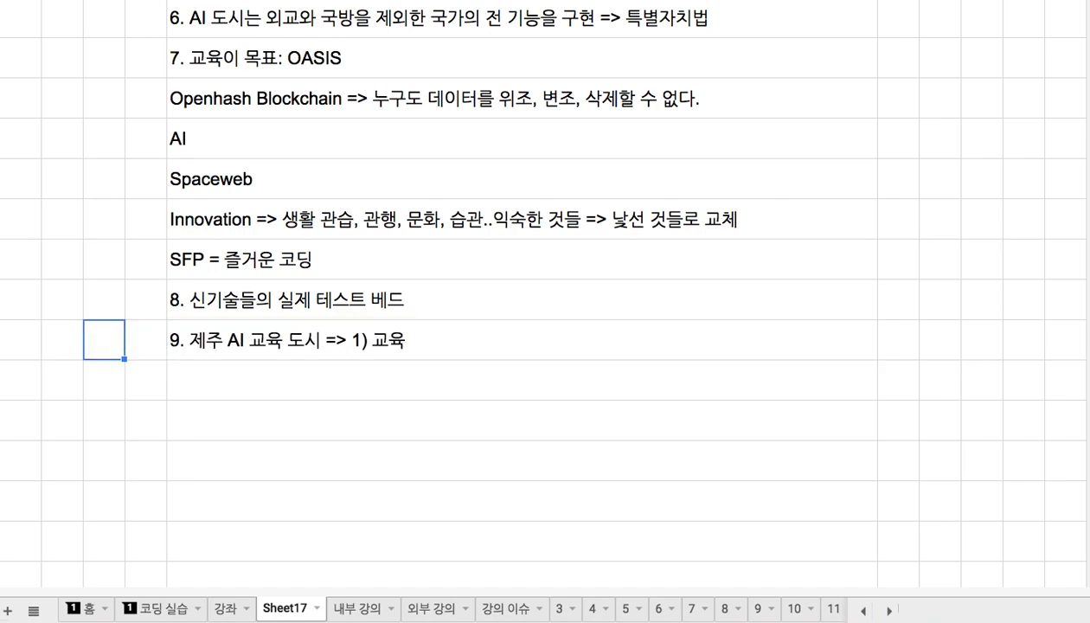
Insert "OASIS" before the final "교육" in item 9
{"action": "double_click", "coordinate": [377, 337]}
{"action": "left_click", "coordinate": [377, 338]}
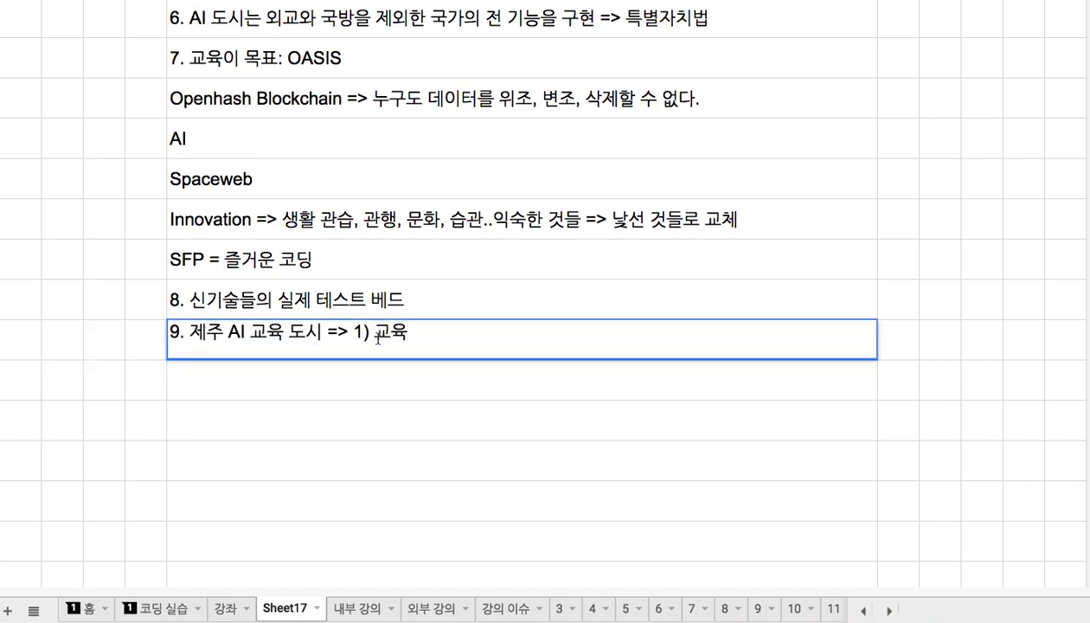
{"action": "type", "text": "OASIS"}
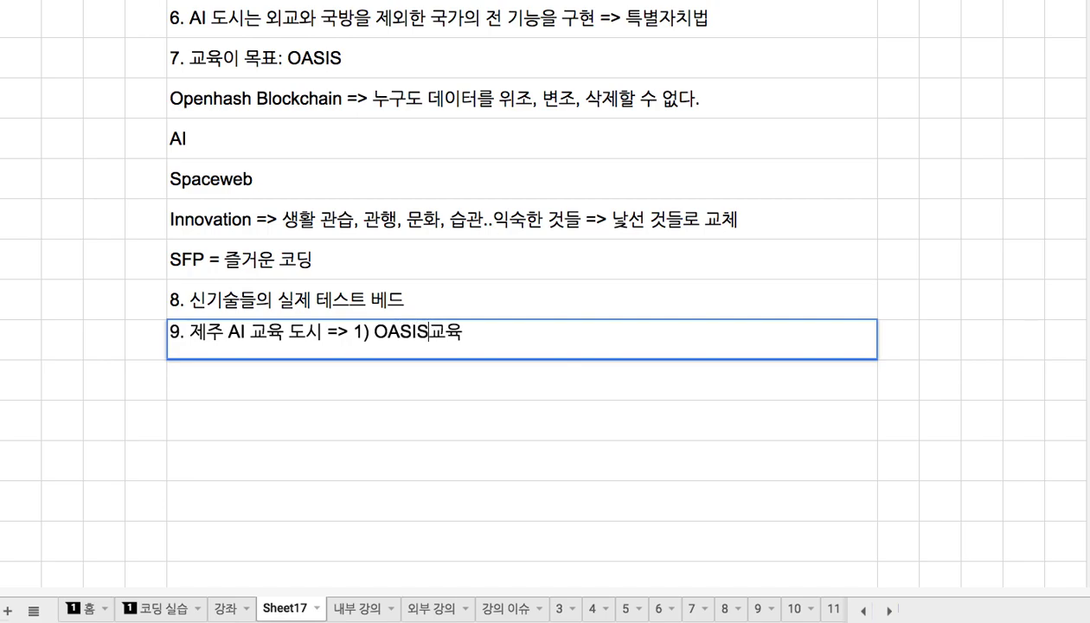
Set the text colour of the five lines from Openhash Blockchain to SFP to blue
{"action": "left_click_drag", "start_coordinate": [208, 95], "coordinate": [243, 258]}
{"action": "left_click", "coordinate": [773, 2]}
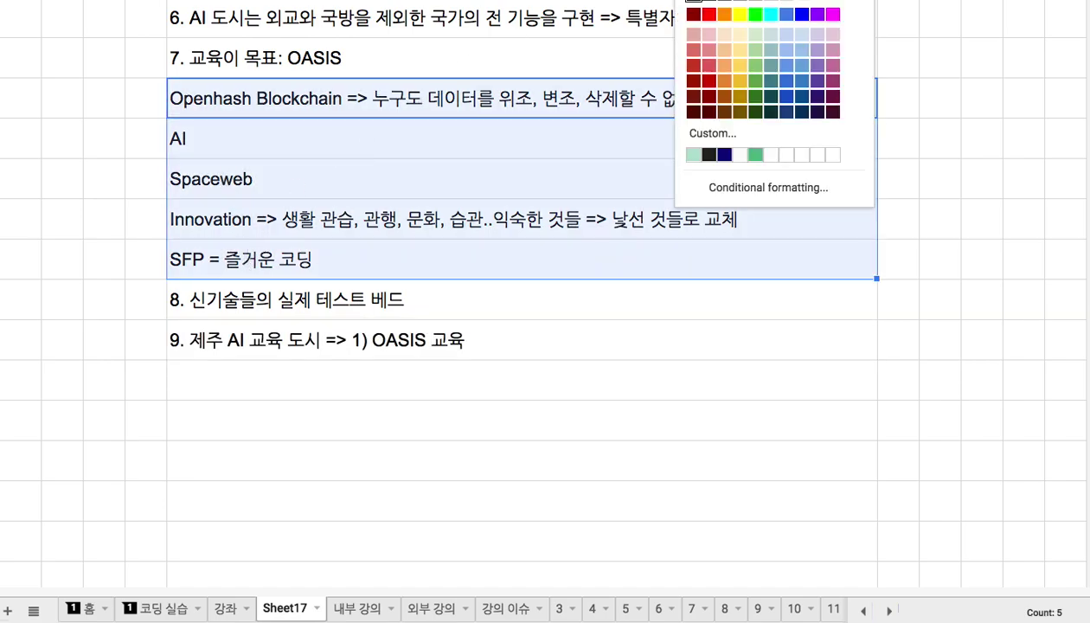
{"action": "left_click", "coordinate": [788, 111]}
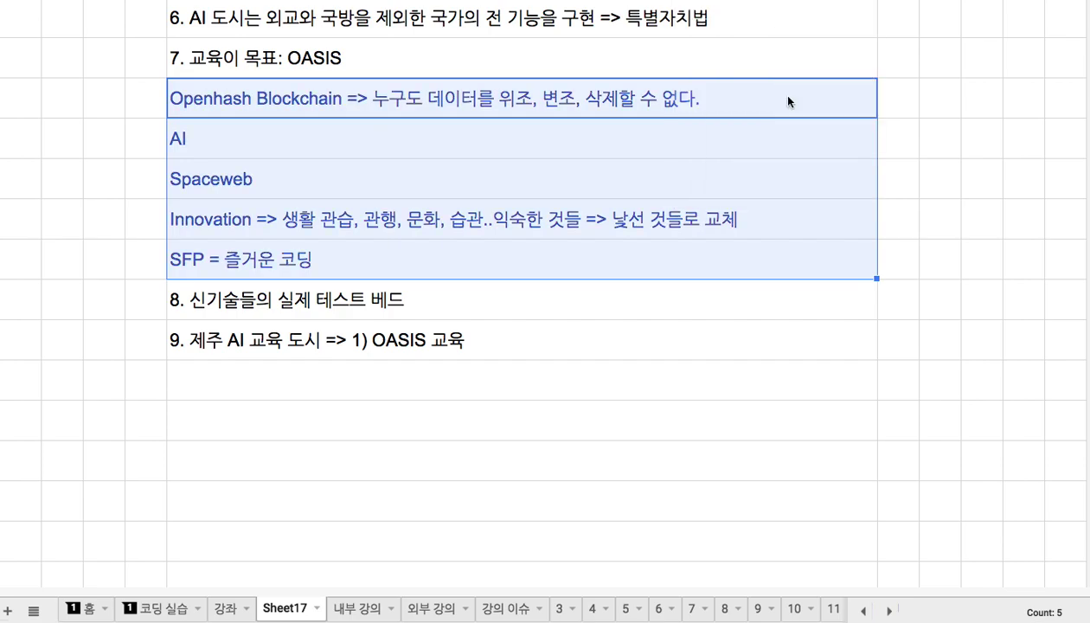
{"action": "left_click", "coordinate": [417, 181]}
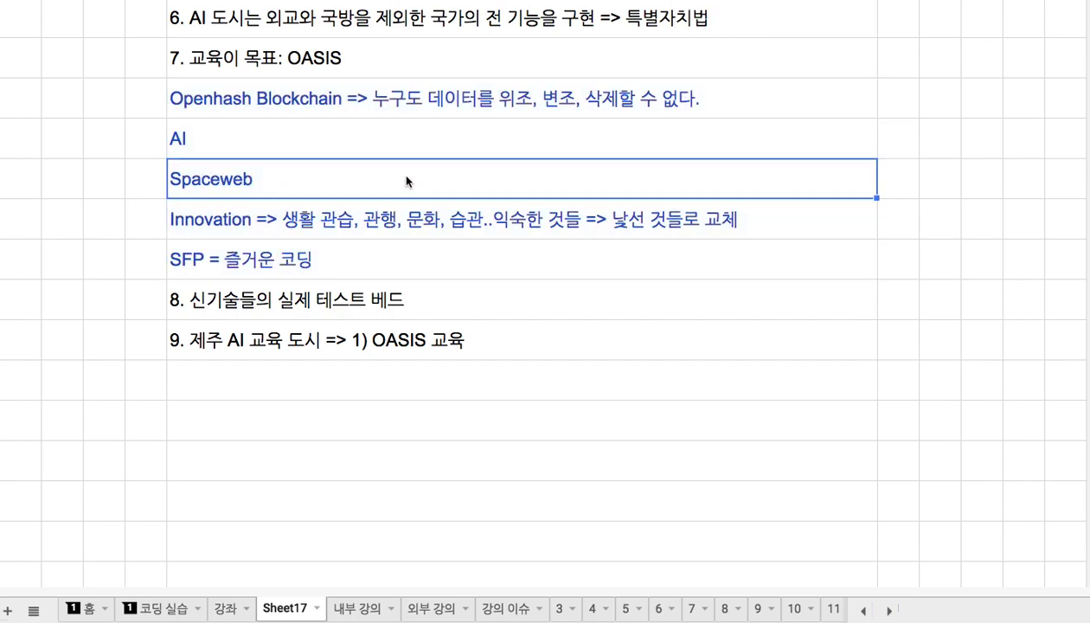
{"action": "left_click", "coordinate": [410, 150]}
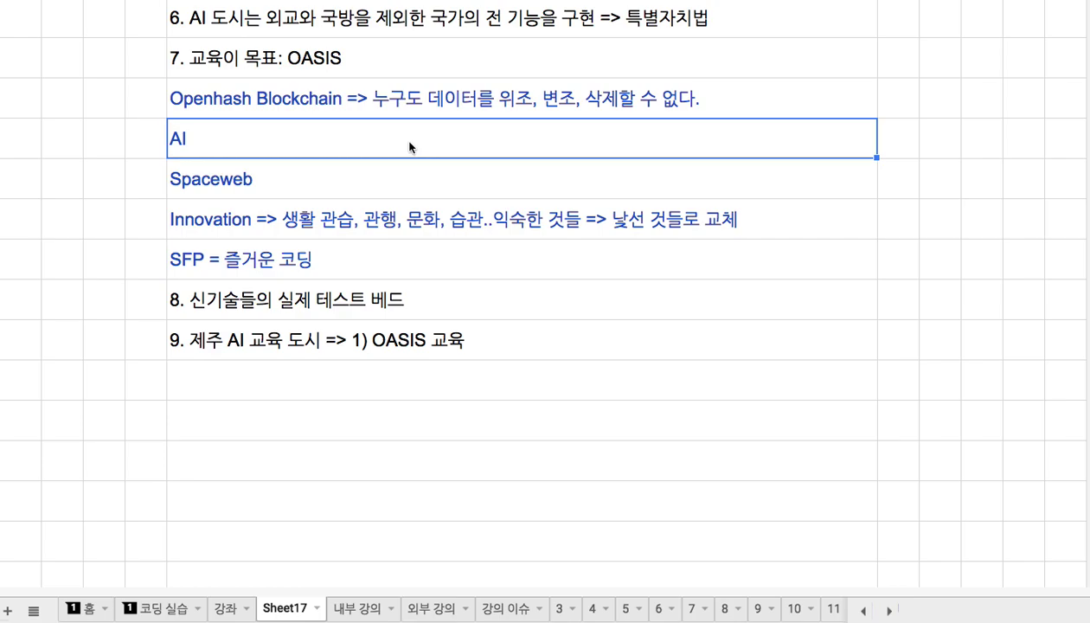
{"action": "left_click_drag", "start_coordinate": [397, 109], "coordinate": [445, 252]}
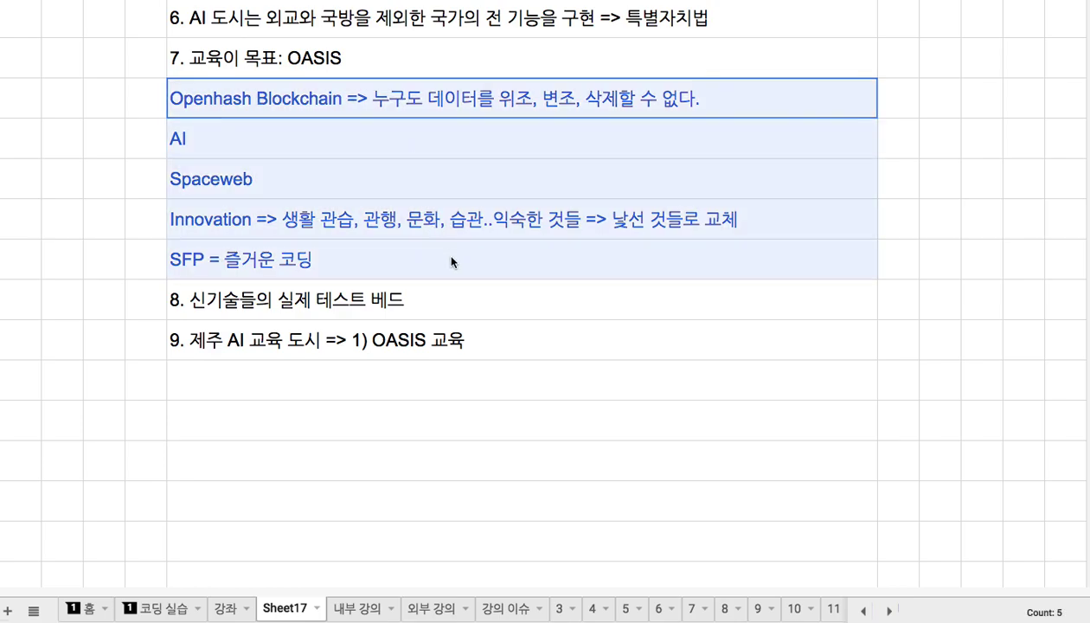
Append the age range "(10세 ~ 25세)" to "OASIS 교육" in item 9
{"action": "double_click", "coordinate": [471, 335]}
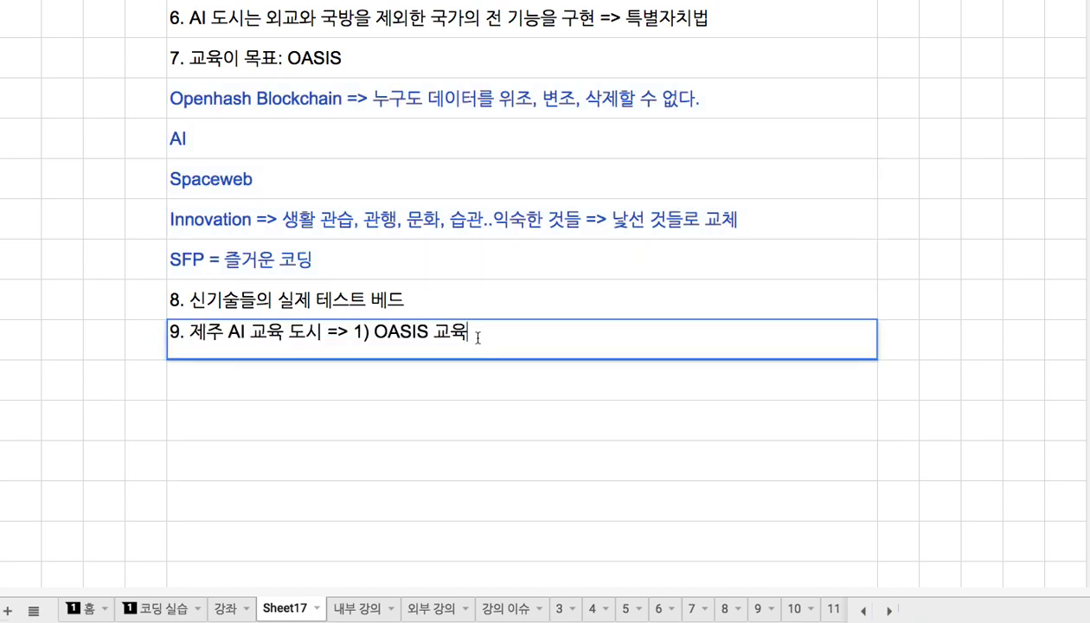
{"action": "type", "text": "(10세 ~ 25"}
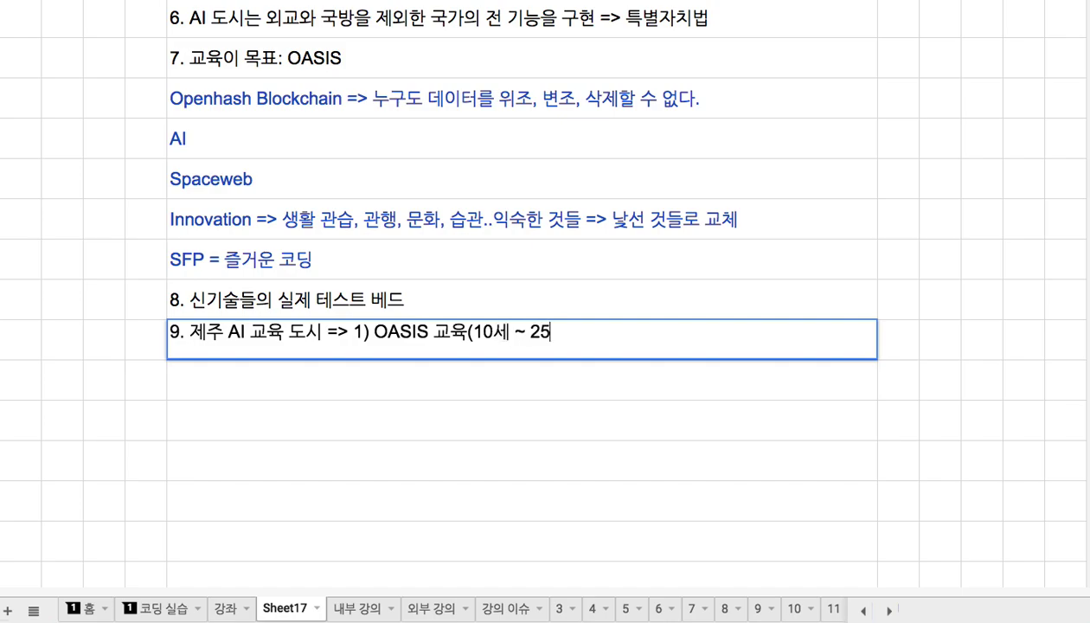
{"action": "type", "text": "ㅅ"}
{"action": "key", "text": "BackSpace"}
{"action": "type", "text": "ㅅㅔ)"}
{"action": "left_click_drag", "start_coordinate": [375, 332], "coordinate": [581, 343]}
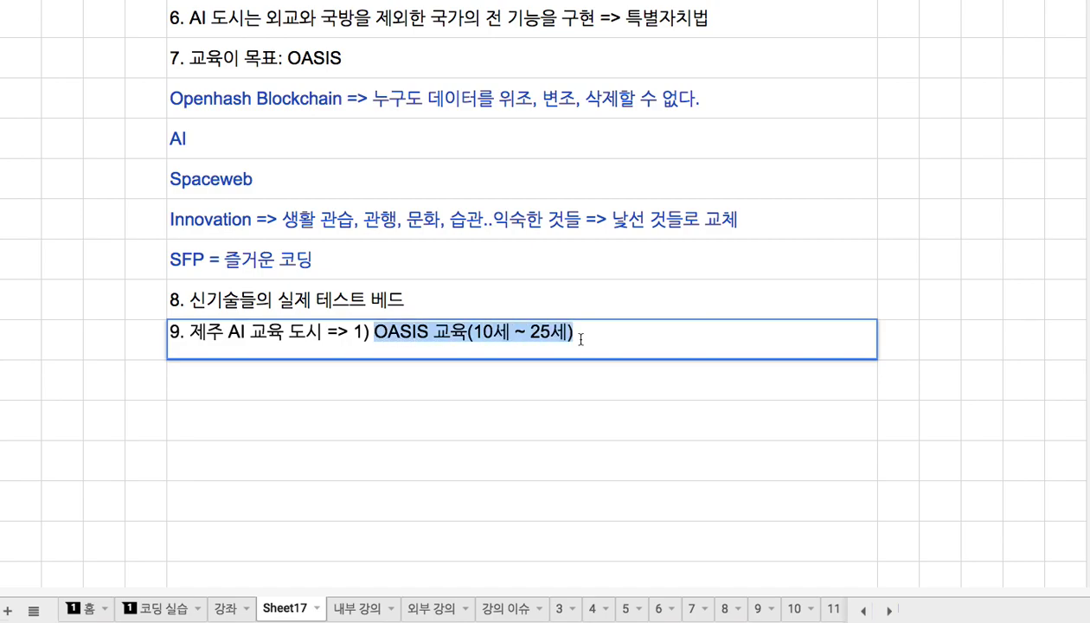
Continue item 9 with "30,000명의 학습자들이 기숙하고, 공부하는 교육 공간" after the age range
{"action": "left_click", "coordinate": [583, 334]}
{"action": "type", "text": "3"}
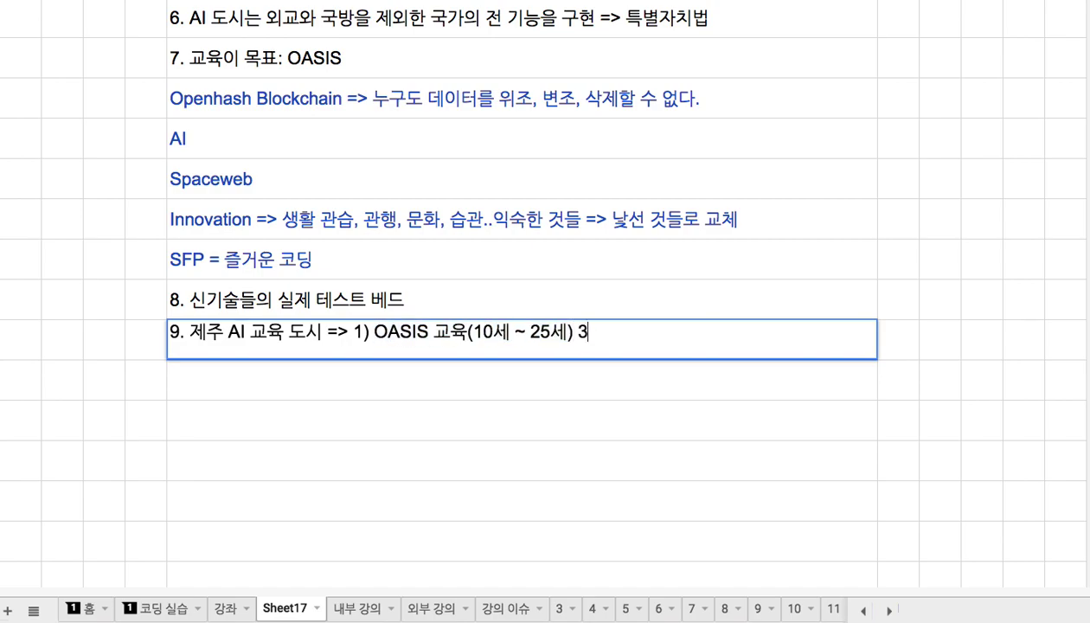
{"action": "type", "text": "0,000명의 핵"}
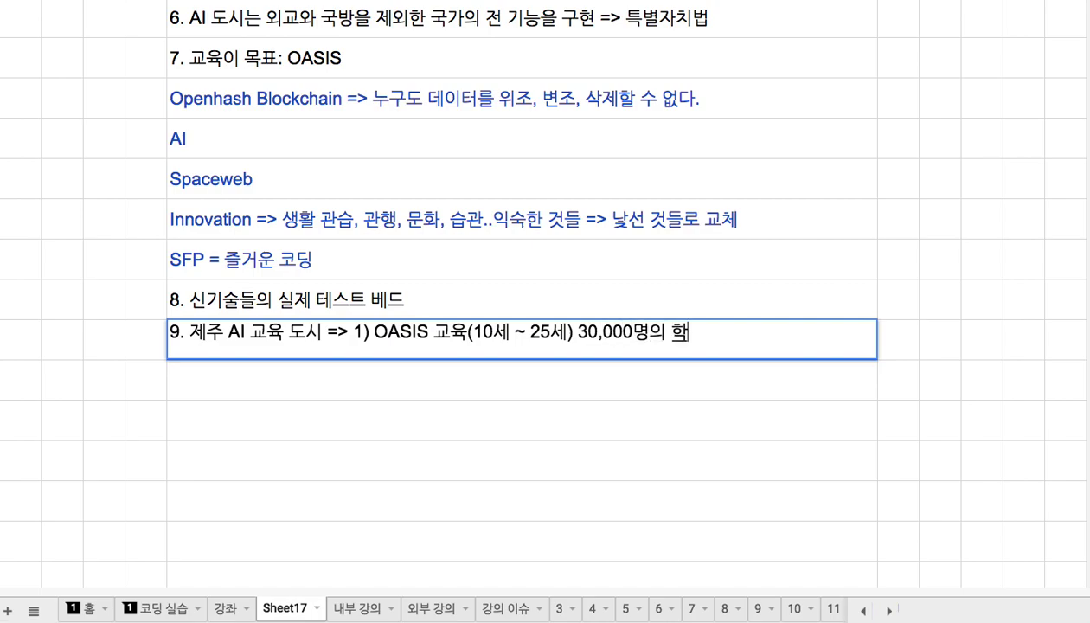
{"action": "key", "text": "BackSpace"}
{"action": "type", "text": "학습자"}
{"action": "type", "text": "들이 "}
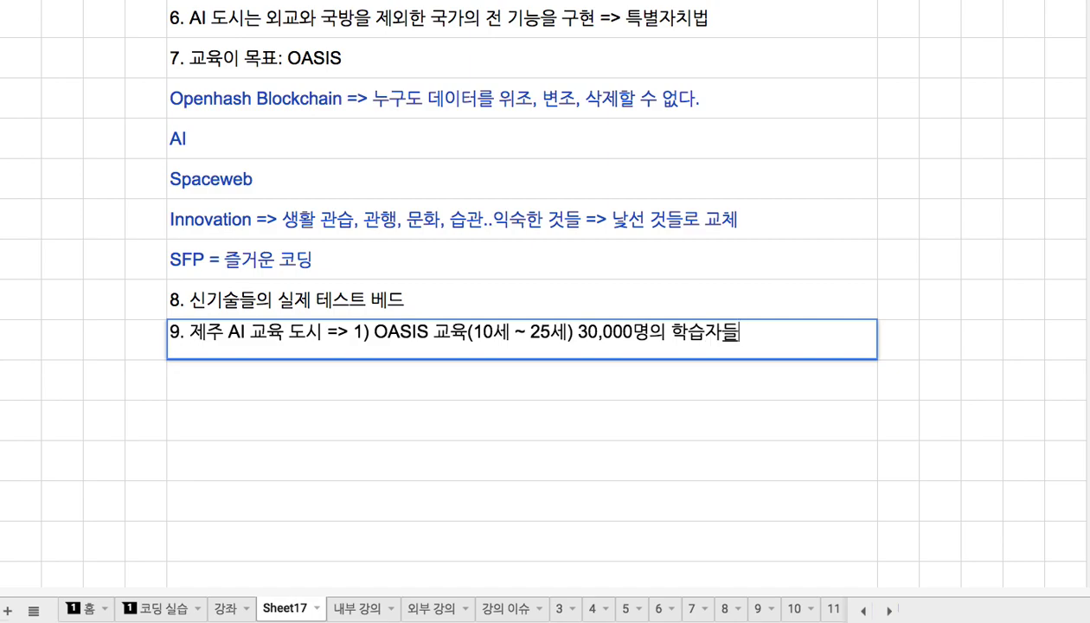
{"action": "type", "text": "기숟"}
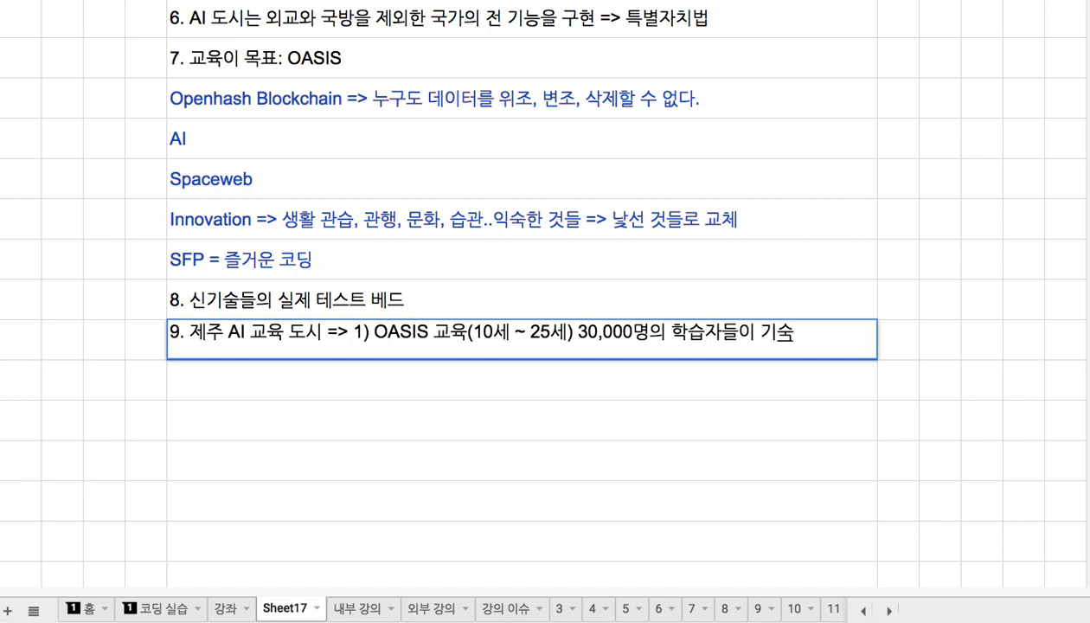
{"action": "type", "text": "하고, 공부하는 공"}
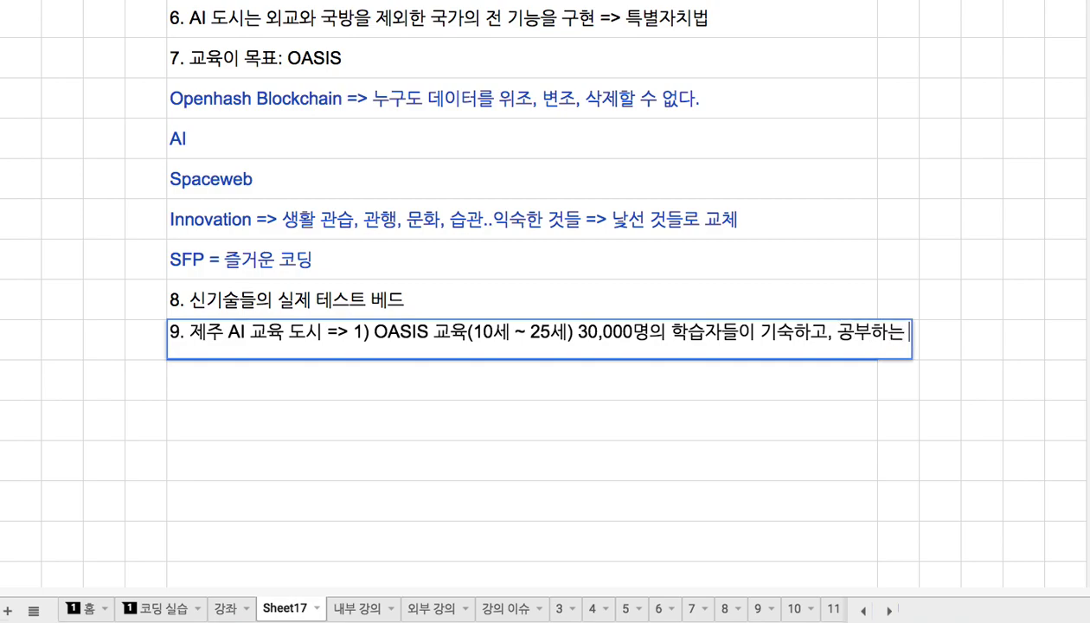
{"action": "key", "text": "BackSpace"}
{"action": "key", "text": "BackSpace"}
{"action": "type", "text": "교육 공간"}
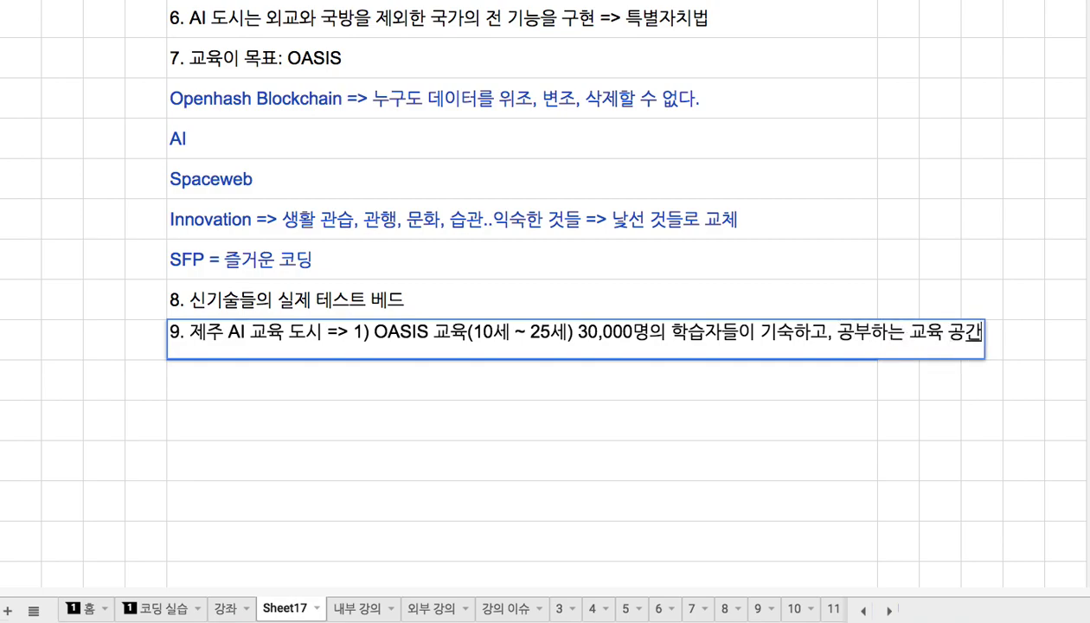
Replace the ending "교육 공간" of item 9 with "학습 공간,"
{"action": "key", "text": "BackSpace"}
{"action": "key", "text": "BackSpace"}
{"action": "key", "text": "BackSpace"}
{"action": "key", "text": "BackSpace"}
{"action": "key", "text": "BackSpace"}
{"action": "key", "text": "BackSpace"}
{"action": "key", "text": "BackSpace"}
{"action": "type", "text": "학습 "}
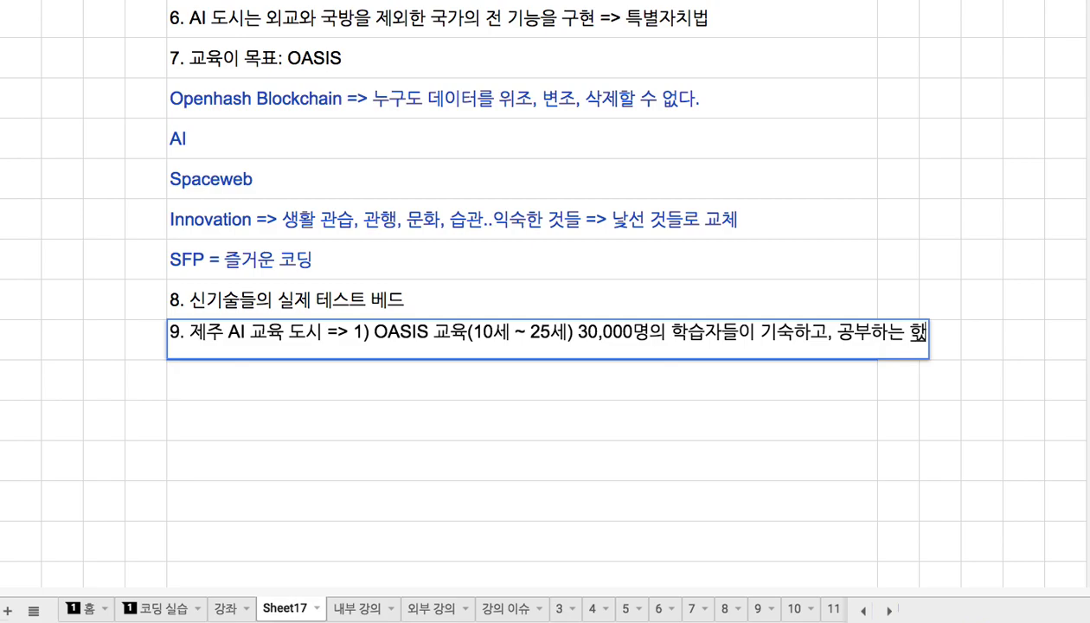
{"action": "type", "text": "공간, "}
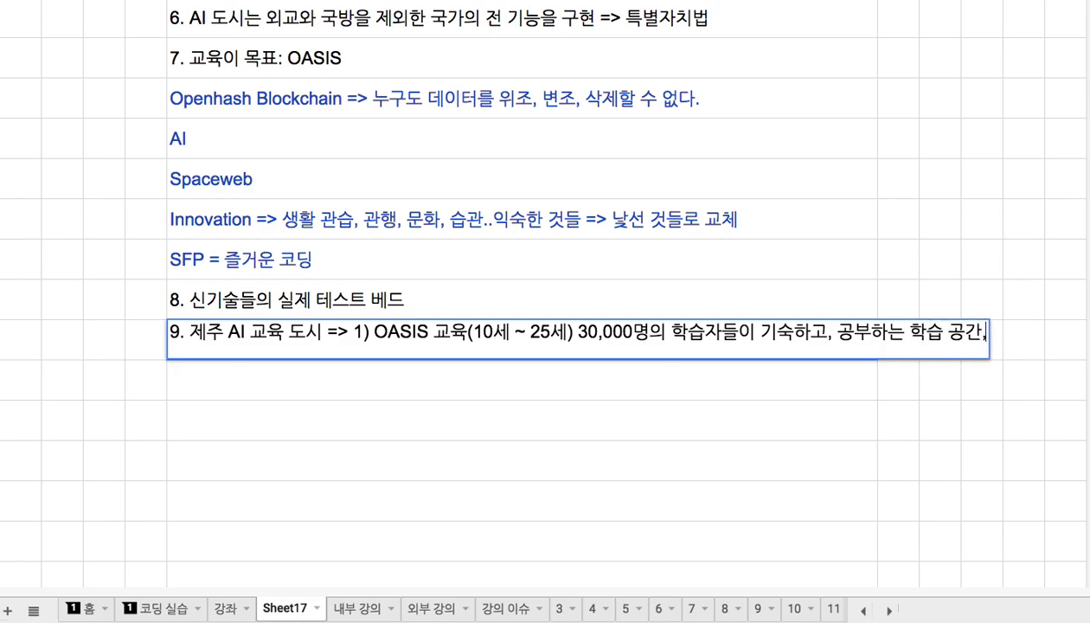
Append "2) 신기술들을 실제 적용" to item 9 and increase the height of its row
{"action": "type", "text": "2"}
{"action": "type", "text": ") 신기"}
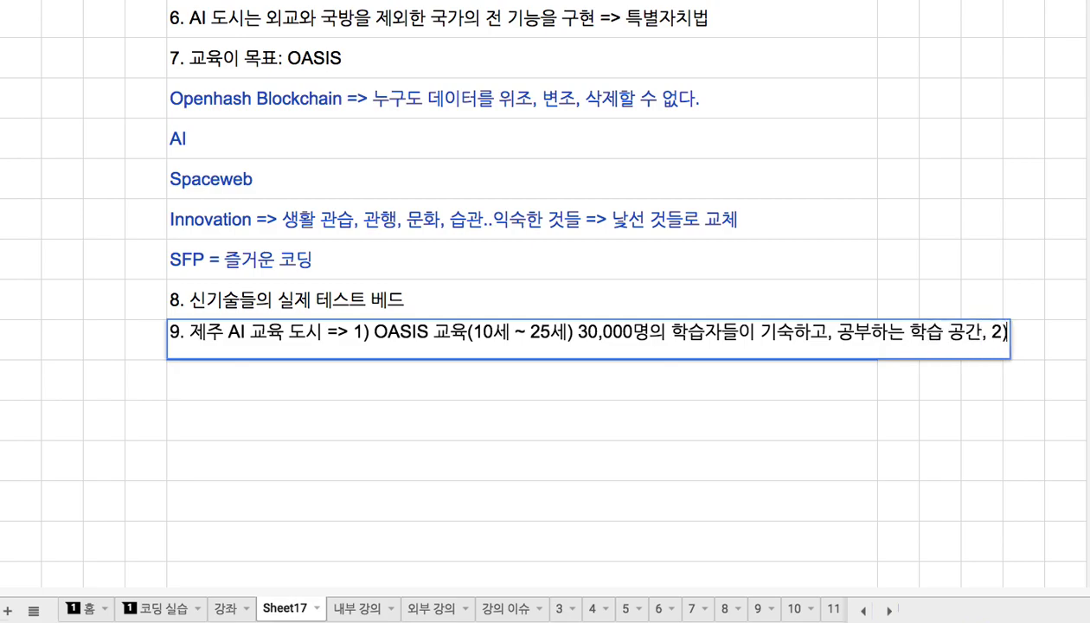
{"action": "type", "text": "술들"}
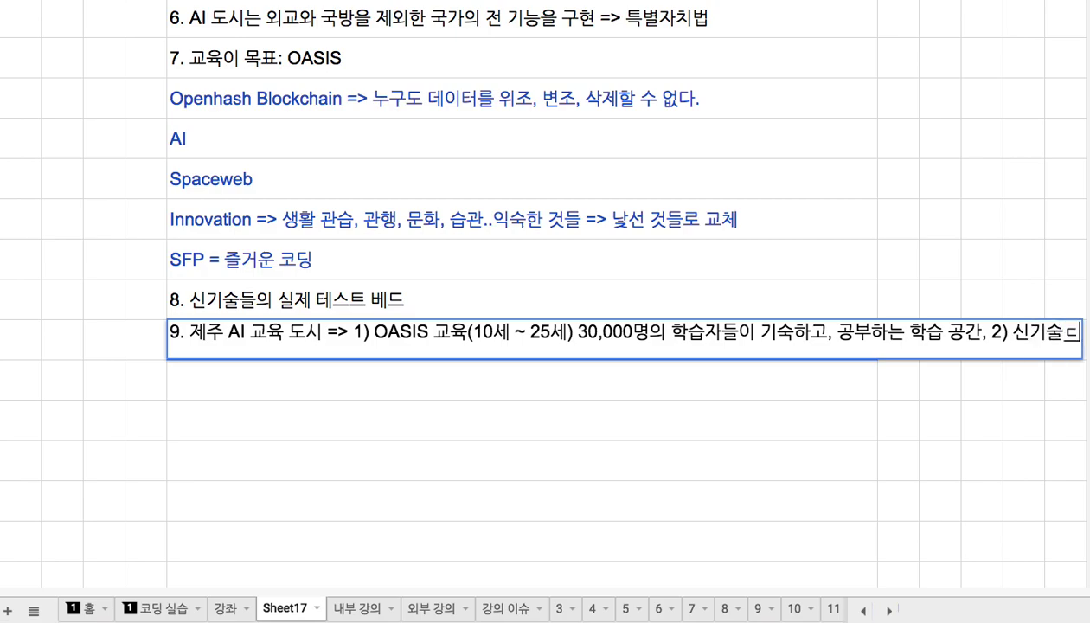
{"action": "type", "text": "을"}
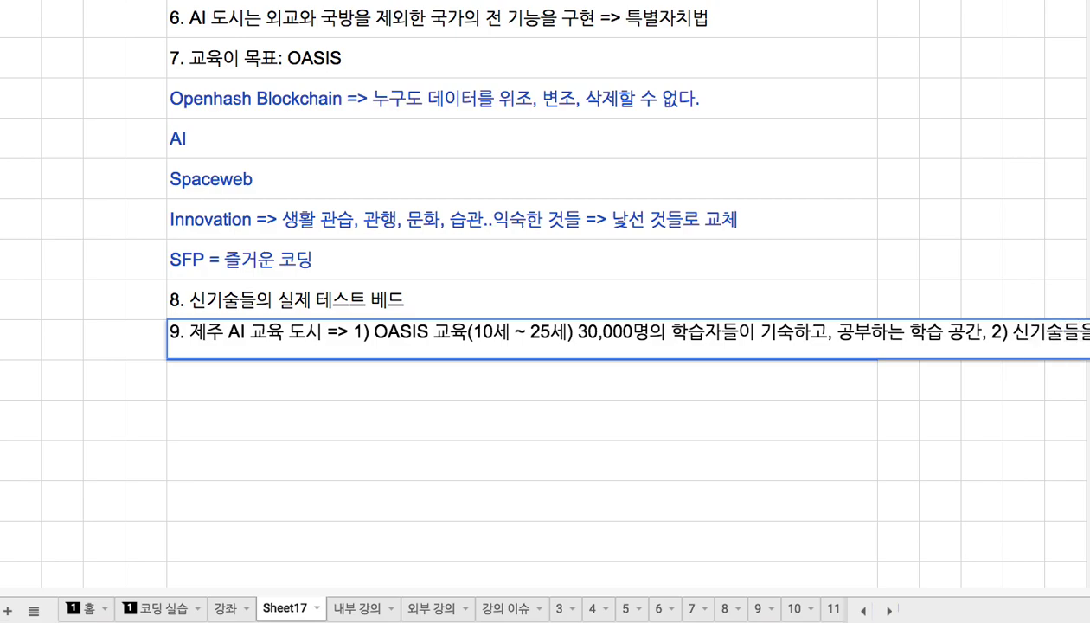
{"action": "type", "text": " 실제 적용"}
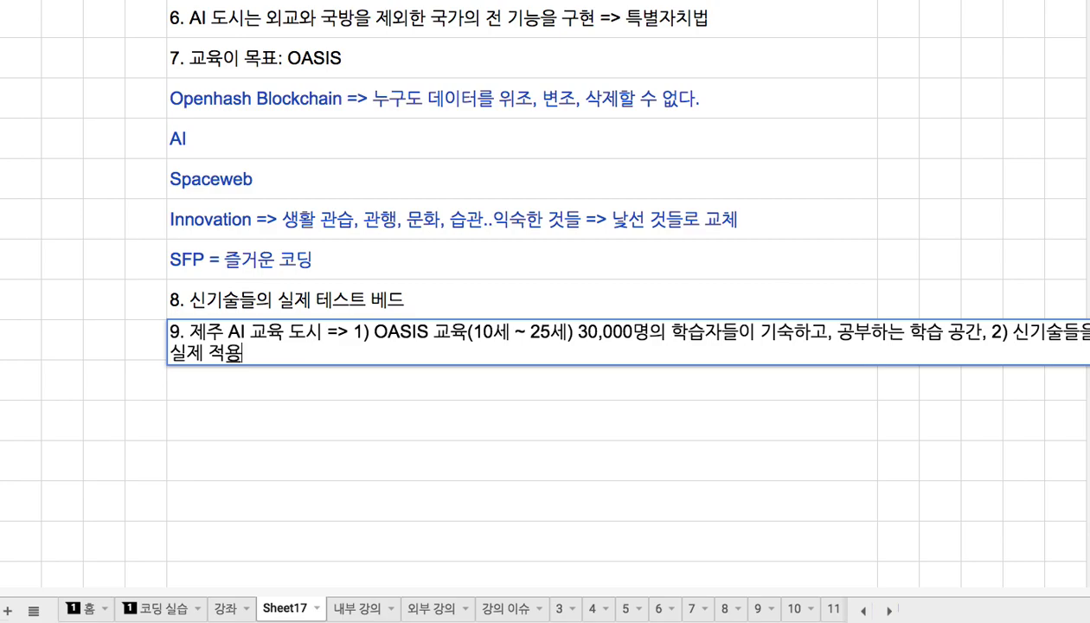
{"action": "key", "text": "Return"}
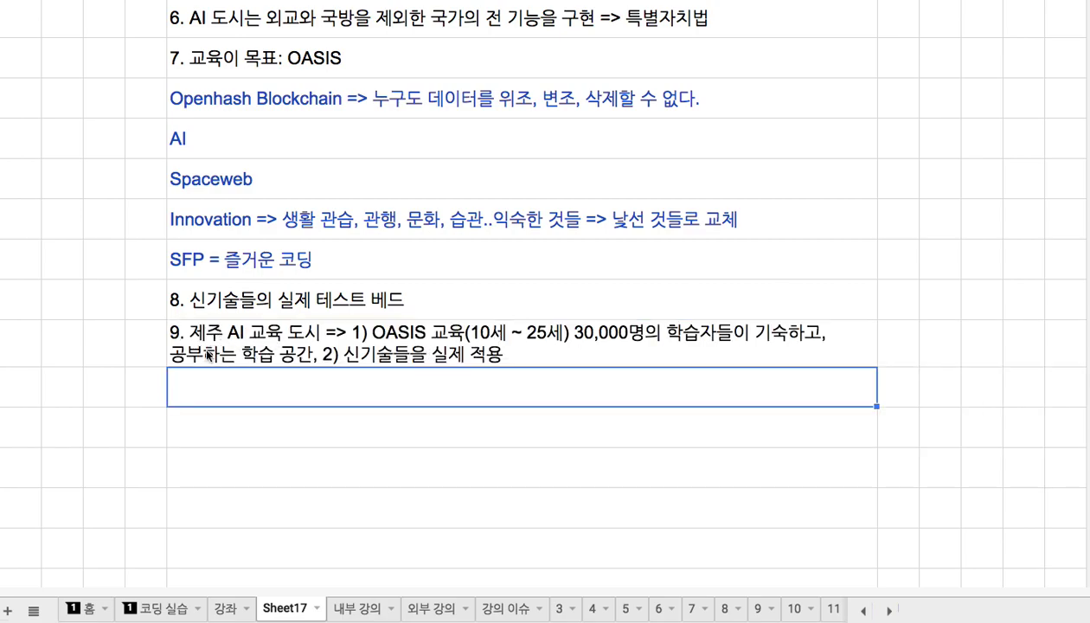
{"action": "left_click_drag", "start_coordinate": [1, 366], "coordinate": [2, 395]}
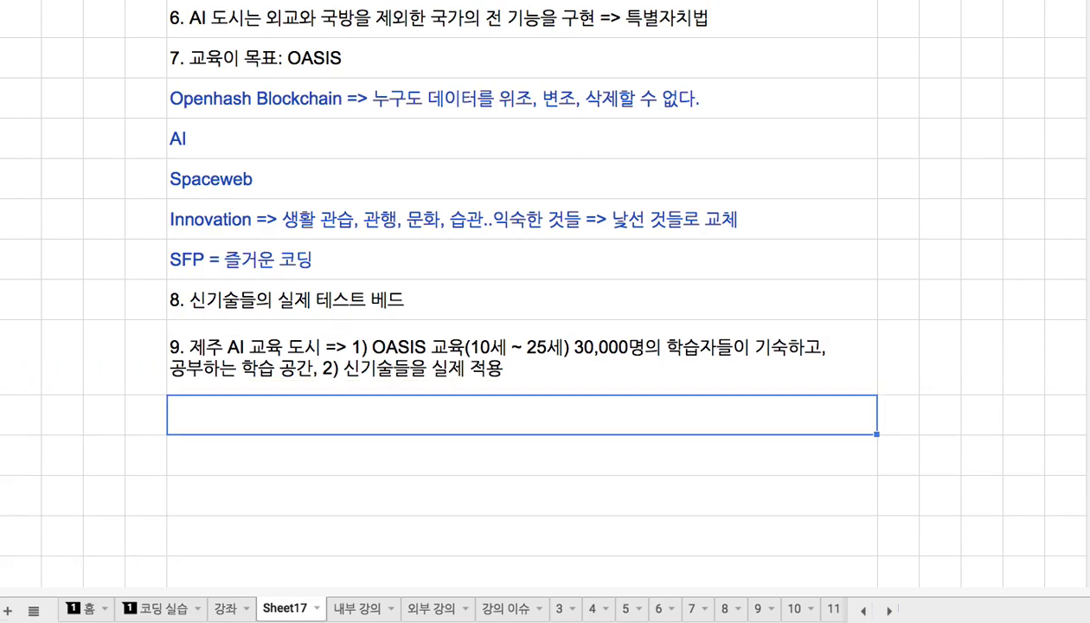
{"action": "left_click", "coordinate": [263, 370]}
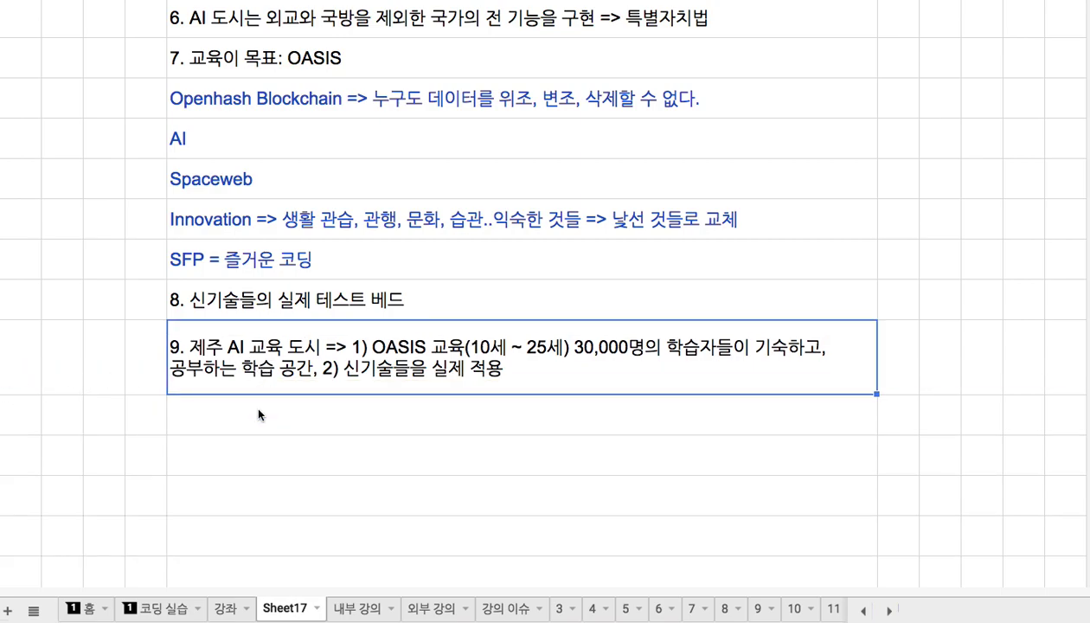
Enter "10. 먼저 만들고 후 분양" in the row below item 9
{"action": "left_click", "coordinate": [253, 404]}
{"action": "type", "text": "10"}
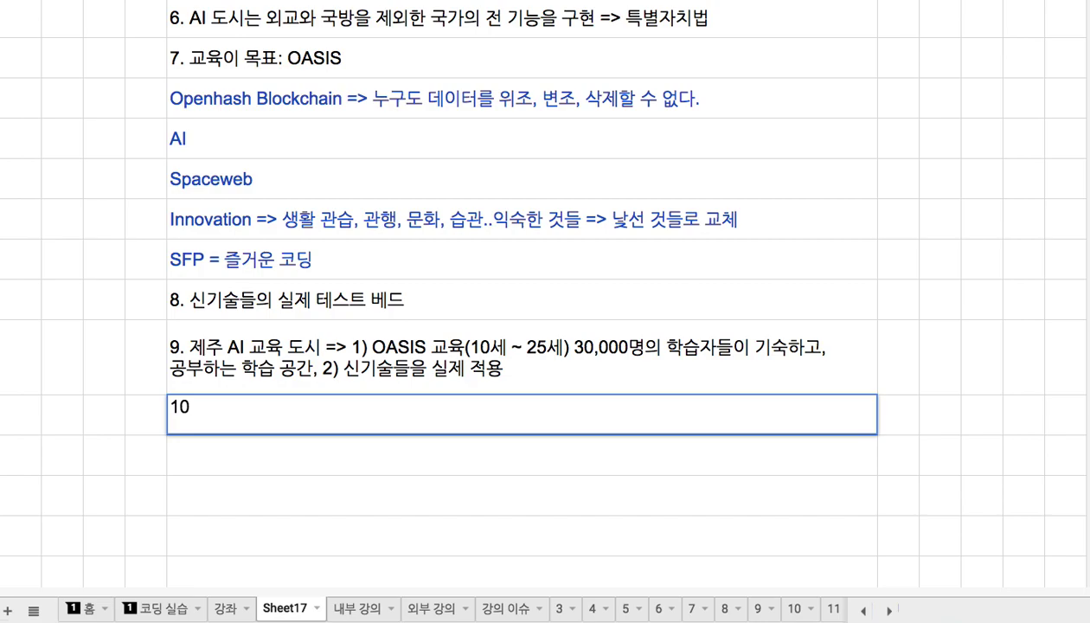
{"action": "type", "text": "."}
{"action": "type", "text": "먼저"}
{"action": "type", "text": "만들고"}
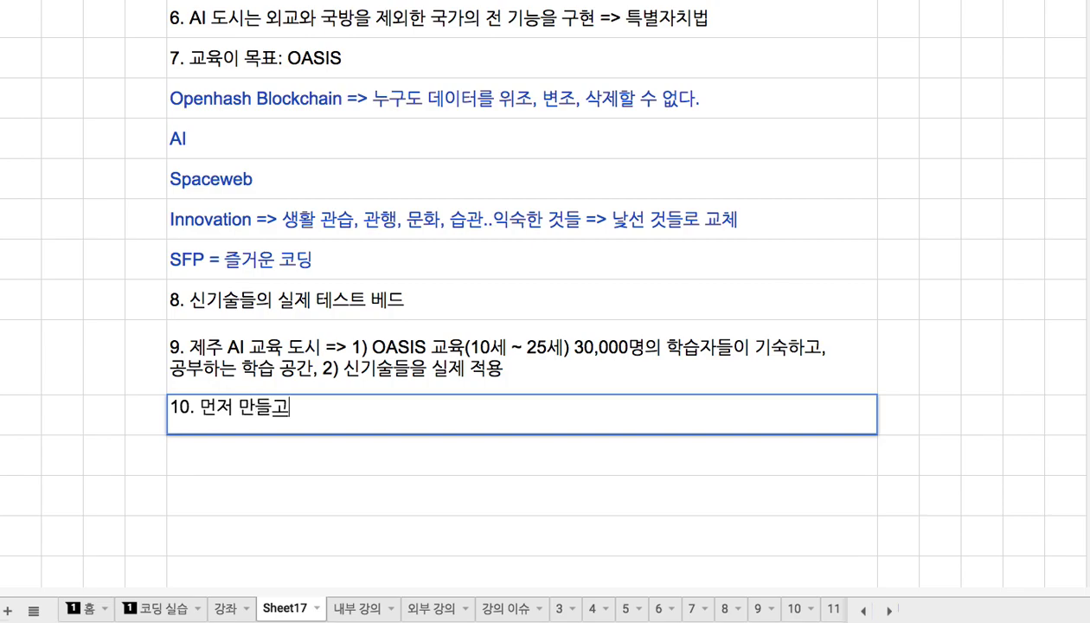
{"action": "type", "text": " 후 분얭"}
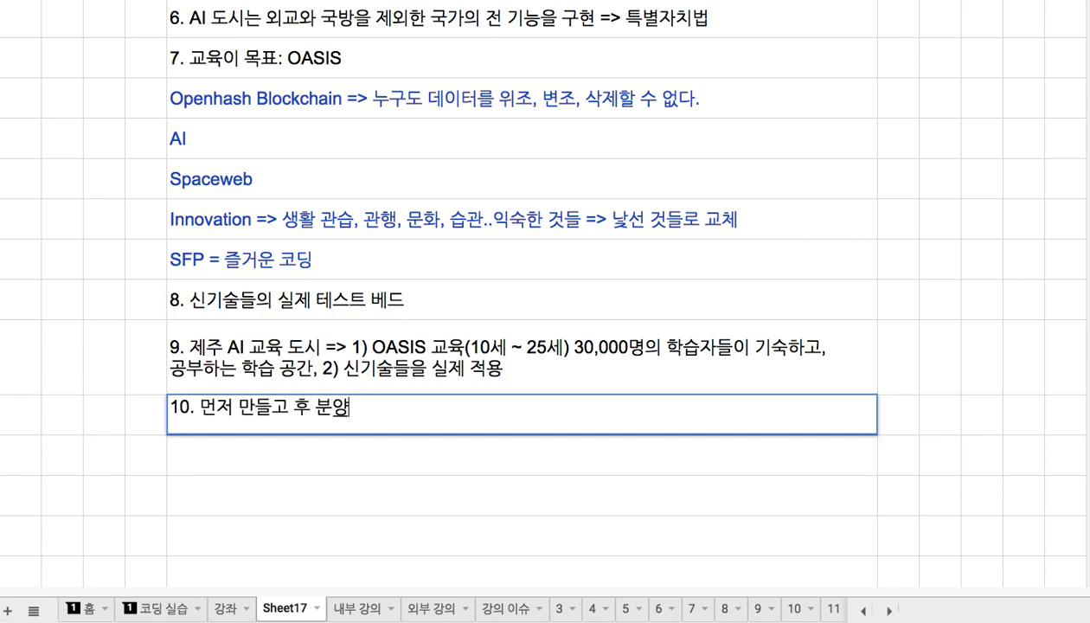
Replace "먼저 만들고" with "선 시공" in item 10
{"action": "left_click", "coordinate": [288, 407]}
{"action": "key", "text": "shift+Left"}
{"action": "key", "text": "shift+Left"}
{"action": "key", "text": "shift+Left"}
{"action": "key", "text": "shift+Left"}
{"action": "key", "text": "shift+Left"}
{"action": "key", "text": "shift+Left"}
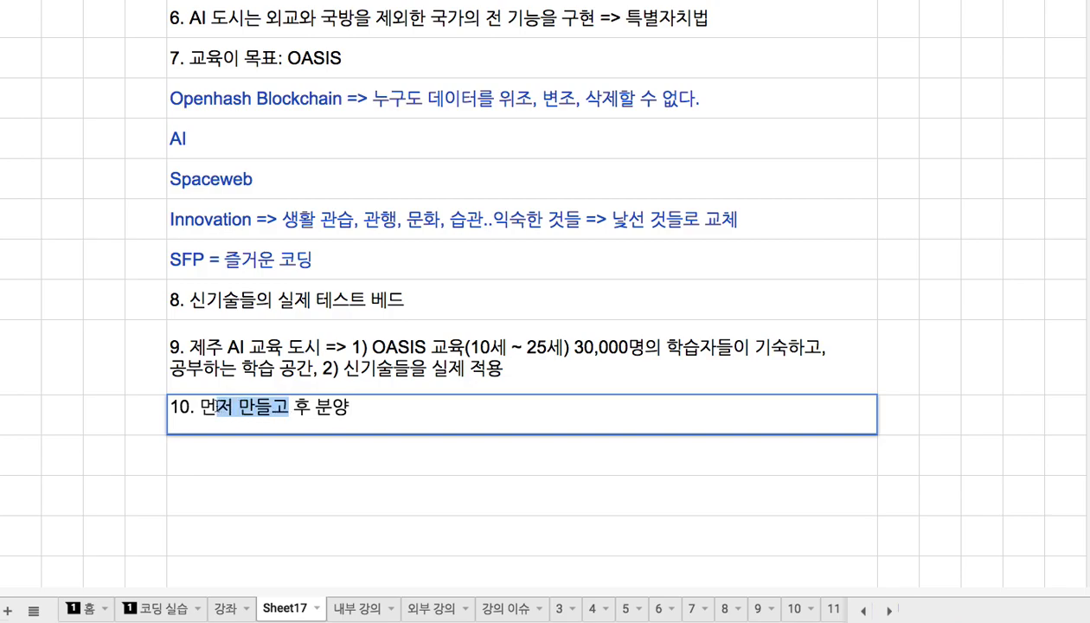
{"action": "type", "text": "선 시공"}
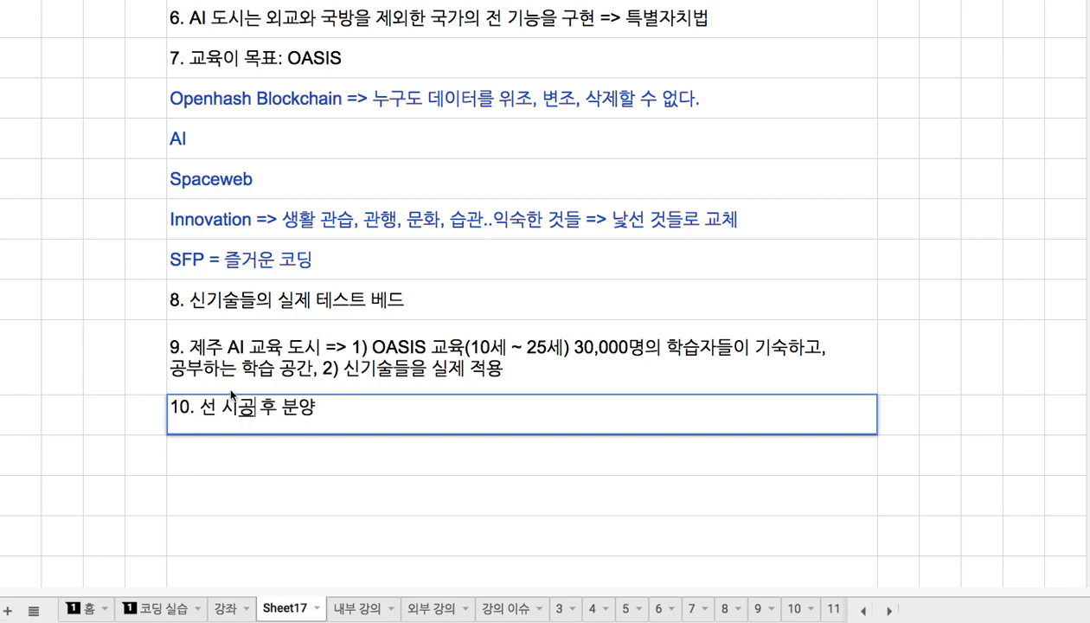
{"action": "left_click", "coordinate": [321, 406]}
{"action": "left_click", "coordinate": [302, 450]}
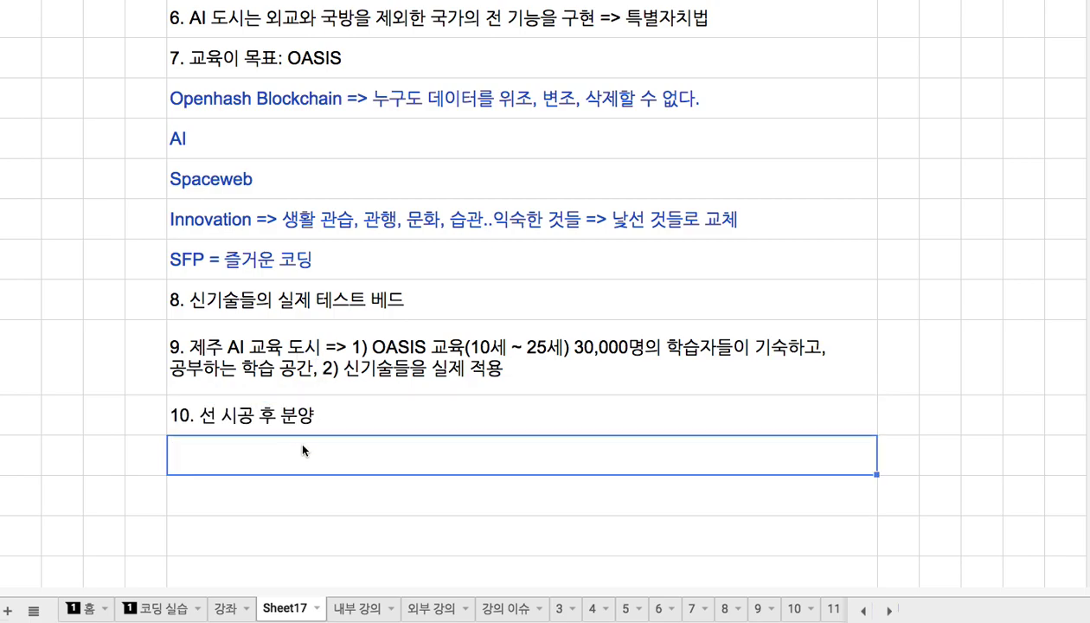
Begin item 11 below item 10 with the text "11. 코딩 =>"
{"action": "type", "text": "11. "}
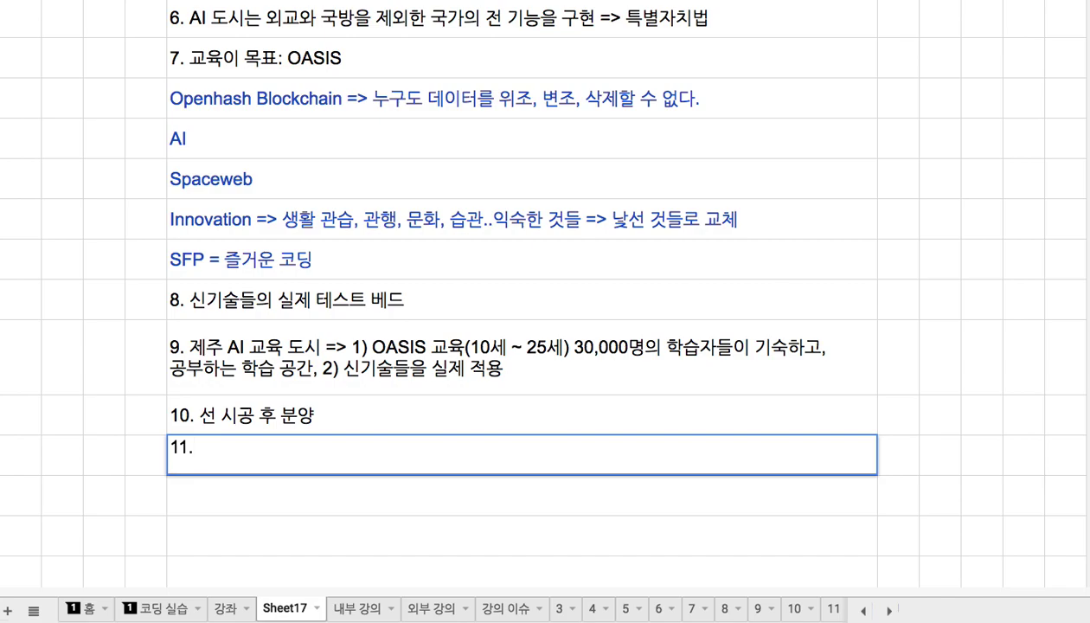
{"action": "type", "text": "코딩의"}
{"action": "key", "text": "BackSpace"}
{"action": "type", "text": "=>"}
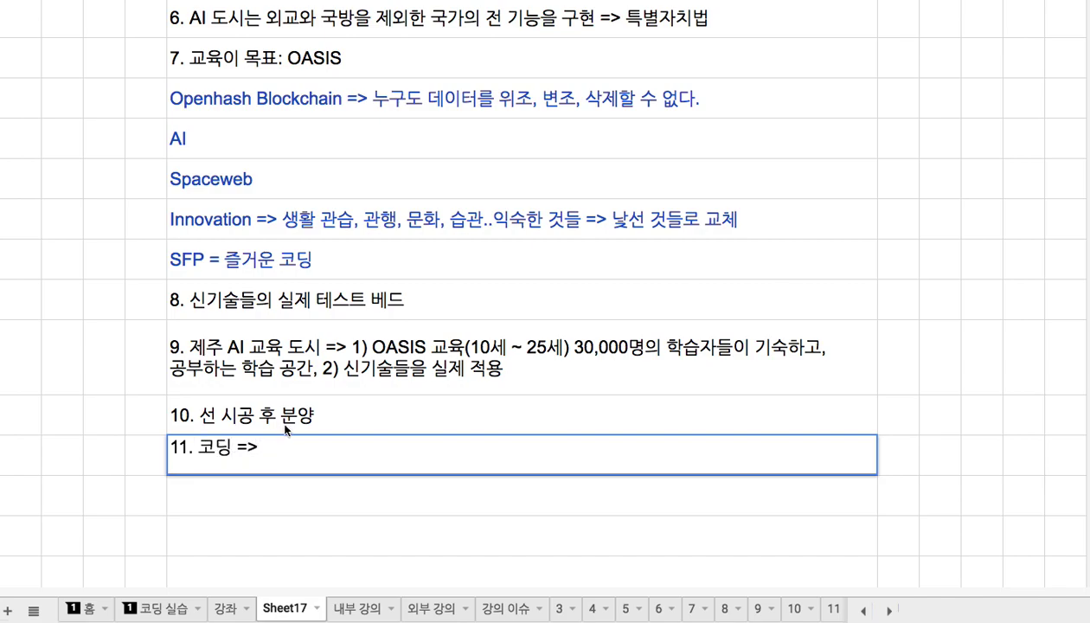
Open the page linked from Campus in the project chart on the 코딩 실습 sheet and close it again
{"action": "left_click", "coordinate": [173, 612]}
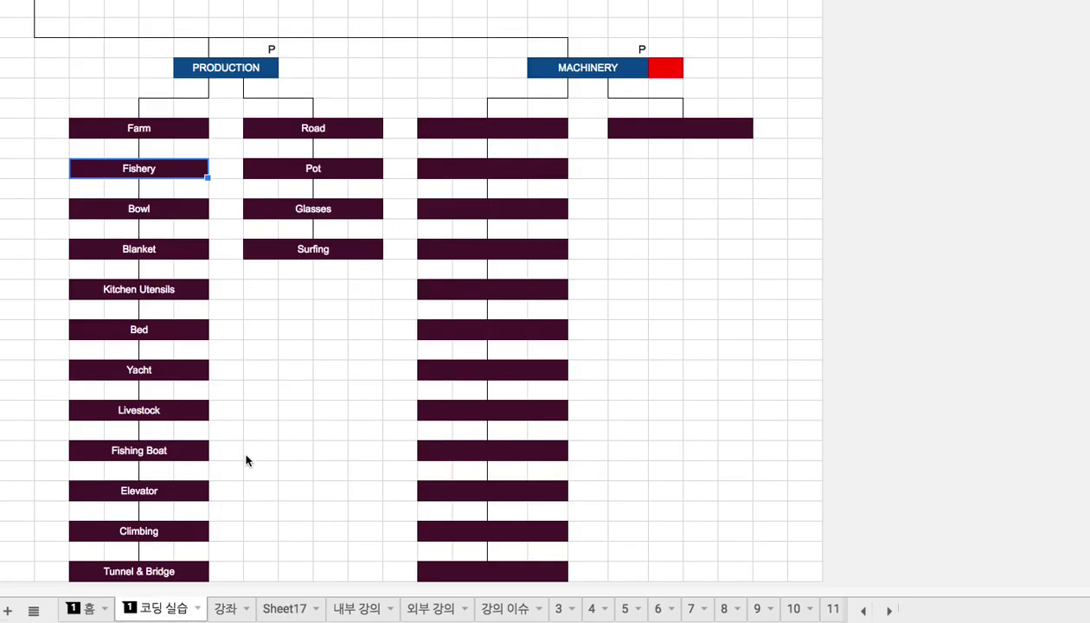
{"action": "scroll", "coordinate": [246, 460], "scroll_direction": "up", "scroll_amount": 10}
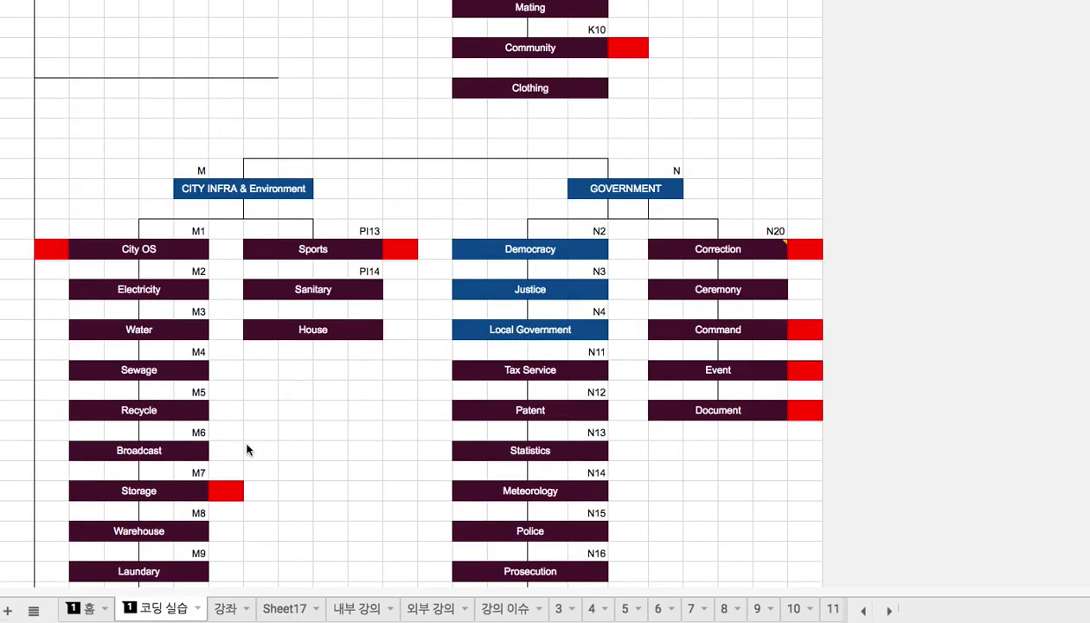
{"action": "scroll", "coordinate": [246, 449], "scroll_direction": "up", "scroll_amount": 15}
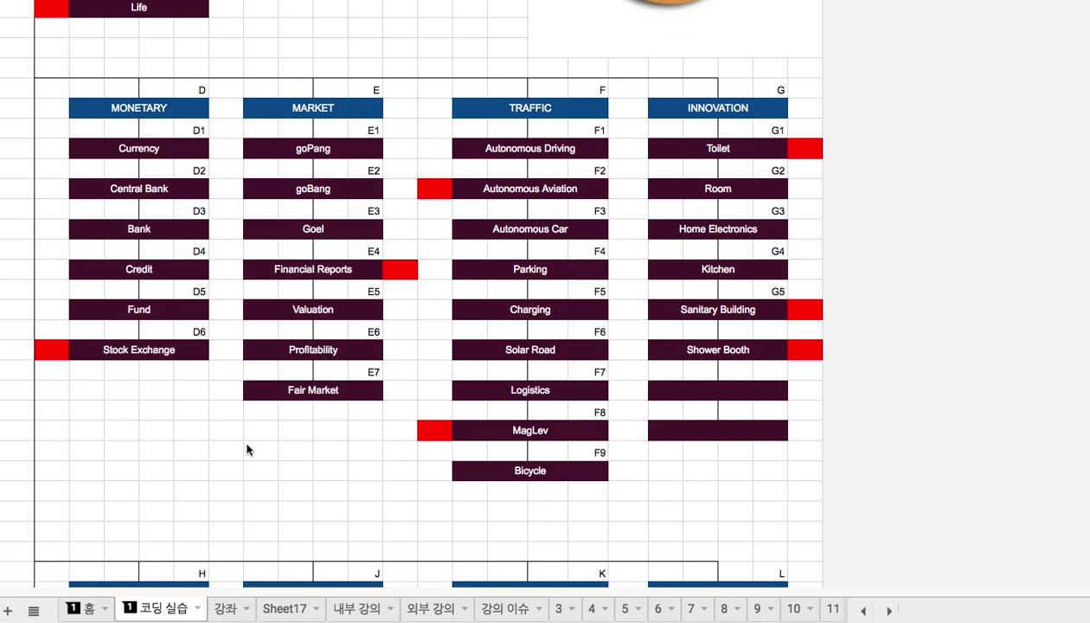
{"action": "scroll", "coordinate": [247, 449], "scroll_direction": "up", "scroll_amount": 10}
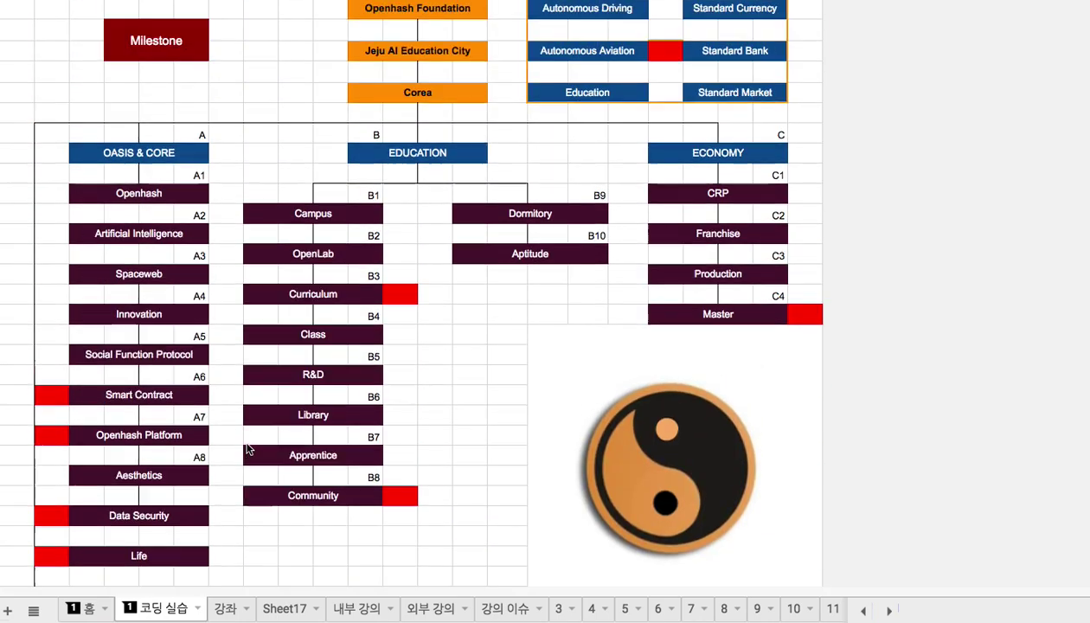
{"action": "scroll", "coordinate": [247, 449], "scroll_direction": "up", "scroll_amount": 5}
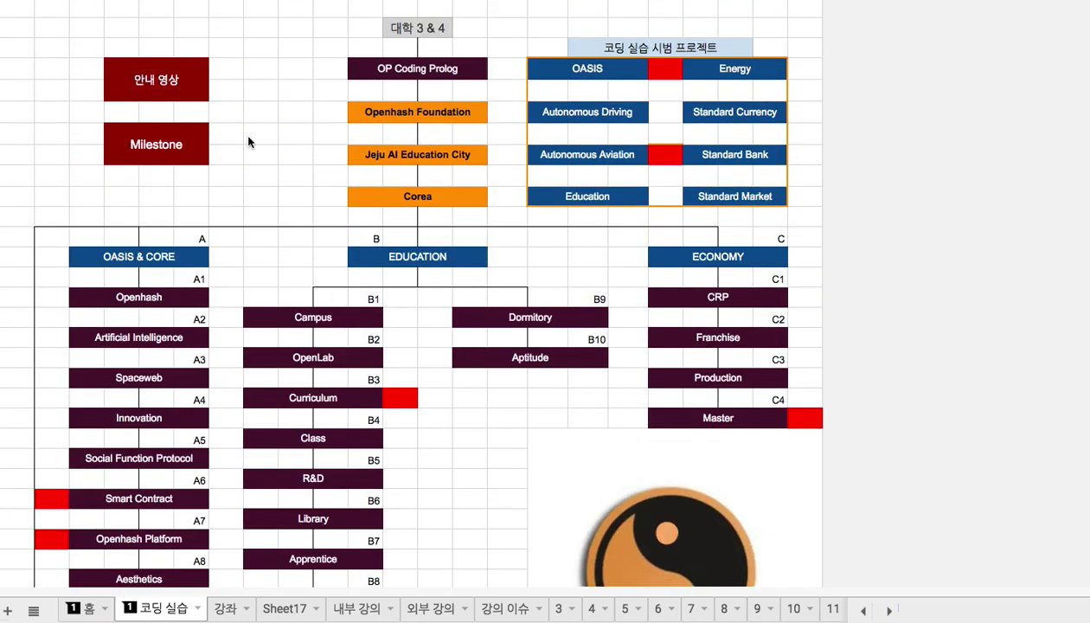
{"action": "left_click", "coordinate": [303, 313]}
{"action": "left_click", "coordinate": [320, 317]}
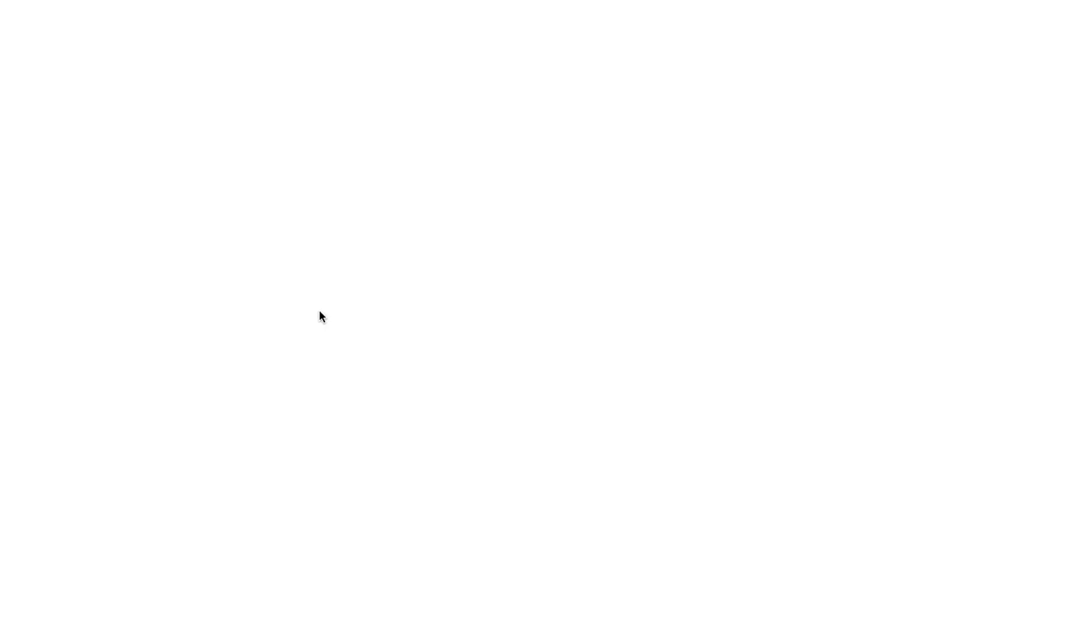
{"action": "key", "text": "ctrl+w"}
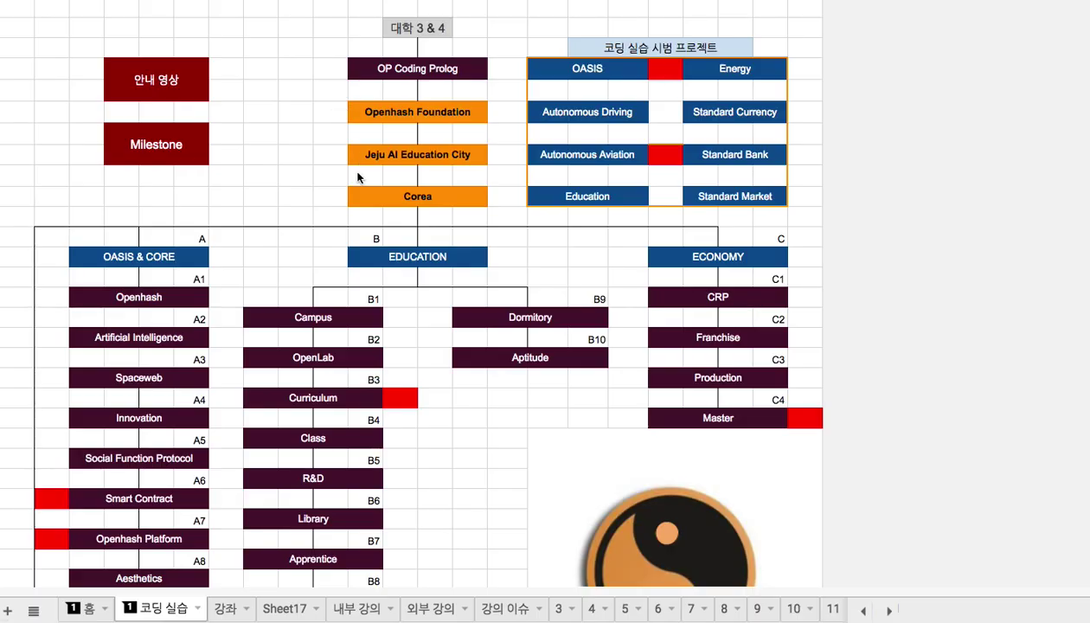
Review the project chart from the Education group down through Monetary, Market and Traffic to the Energy, Health, Welfare and Business groups
{"action": "scroll", "coordinate": [355, 182], "scroll_direction": "down", "scroll_amount": 3}
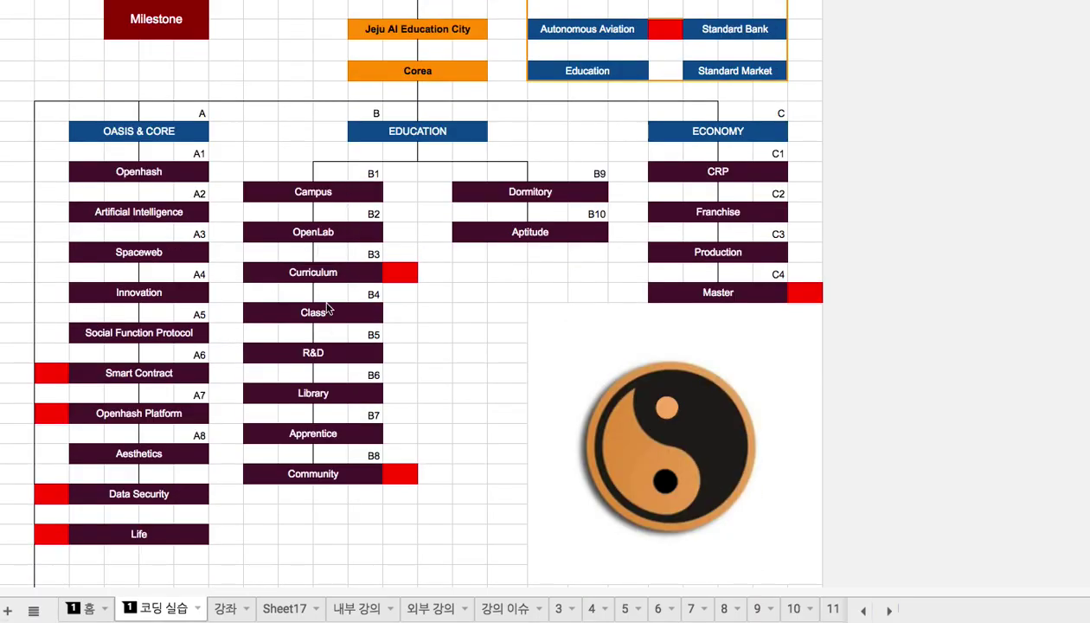
{"action": "scroll", "coordinate": [336, 355], "scroll_direction": "down", "scroll_amount": 1}
{"action": "scroll", "coordinate": [336, 355], "scroll_direction": "down", "scroll_amount": 4}
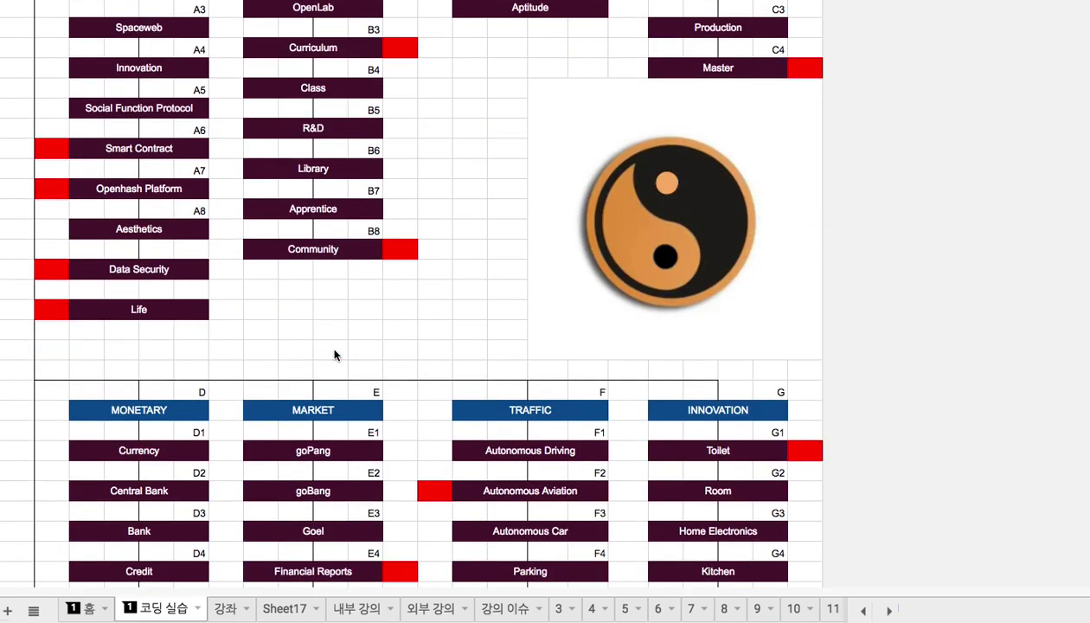
{"action": "scroll", "coordinate": [336, 354], "scroll_direction": "down", "scroll_amount": 5}
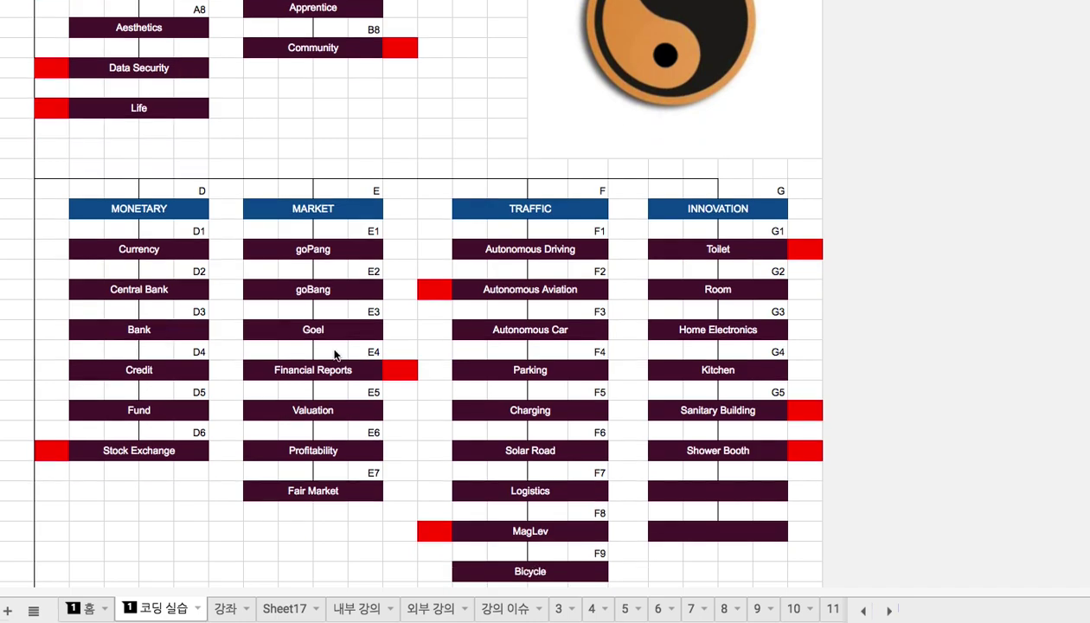
{"action": "scroll", "coordinate": [336, 355], "scroll_direction": "down", "scroll_amount": 2}
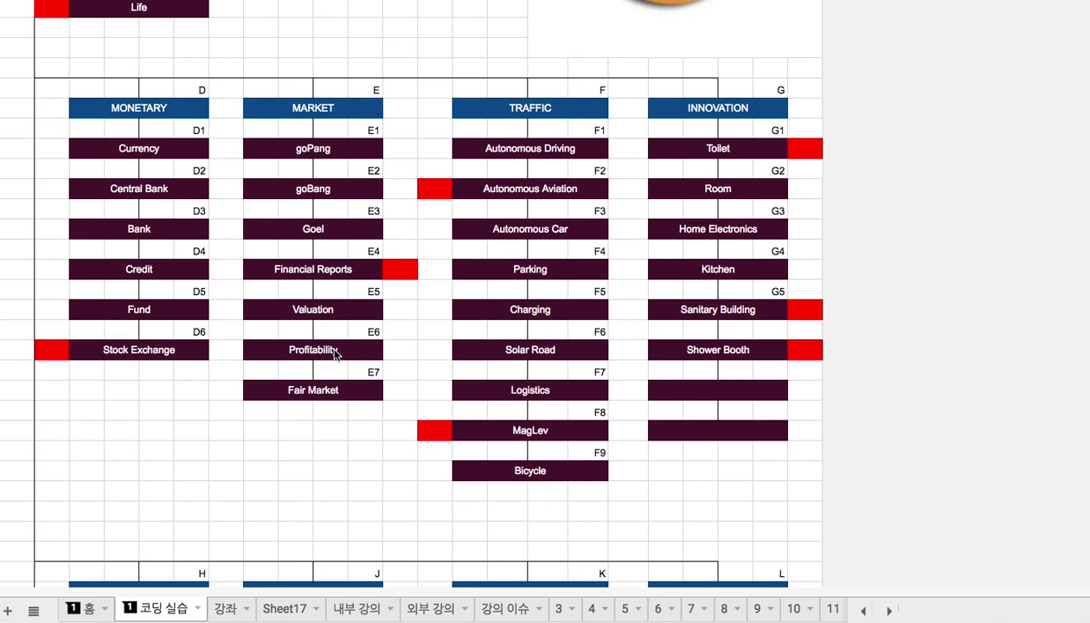
{"action": "scroll", "coordinate": [336, 355], "scroll_direction": "down", "scroll_amount": 2}
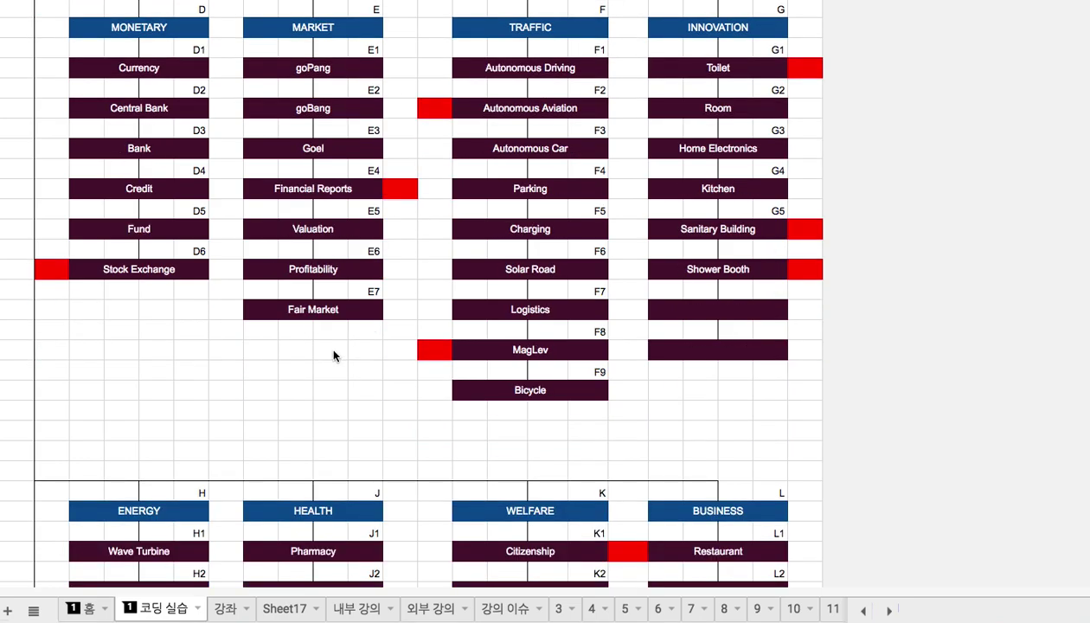
{"action": "scroll", "coordinate": [334, 355], "scroll_direction": "down", "scroll_amount": 2}
{"action": "scroll", "coordinate": [334, 355], "scroll_direction": "down", "scroll_amount": 2}
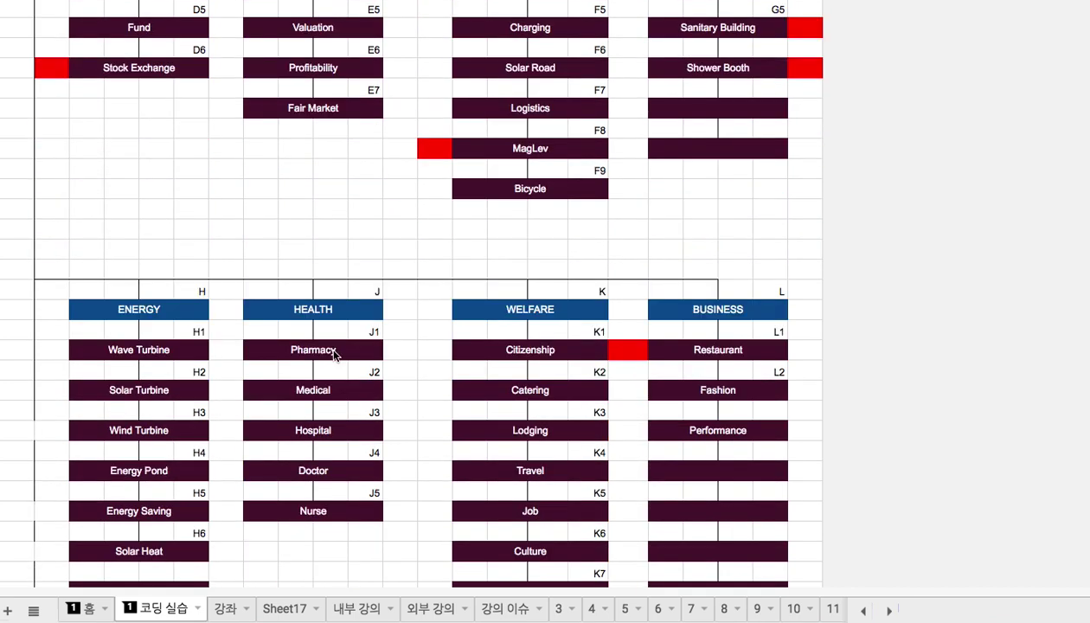
{"action": "scroll", "coordinate": [334, 355], "scroll_direction": "down", "scroll_amount": 4}
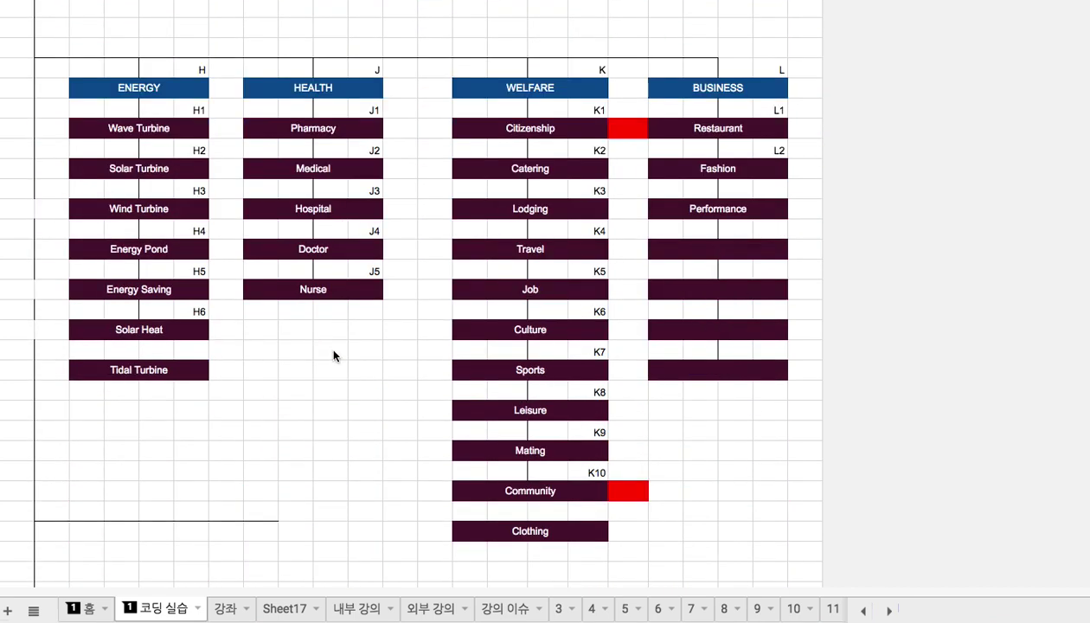
Select the 코딩 실습 시범 프로젝트 block at the top of the chart, then the range spanning OASIS & CORE, EDUCATION and ECONOMY
{"action": "scroll", "coordinate": [333, 354], "scroll_direction": "up", "scroll_amount": 15}
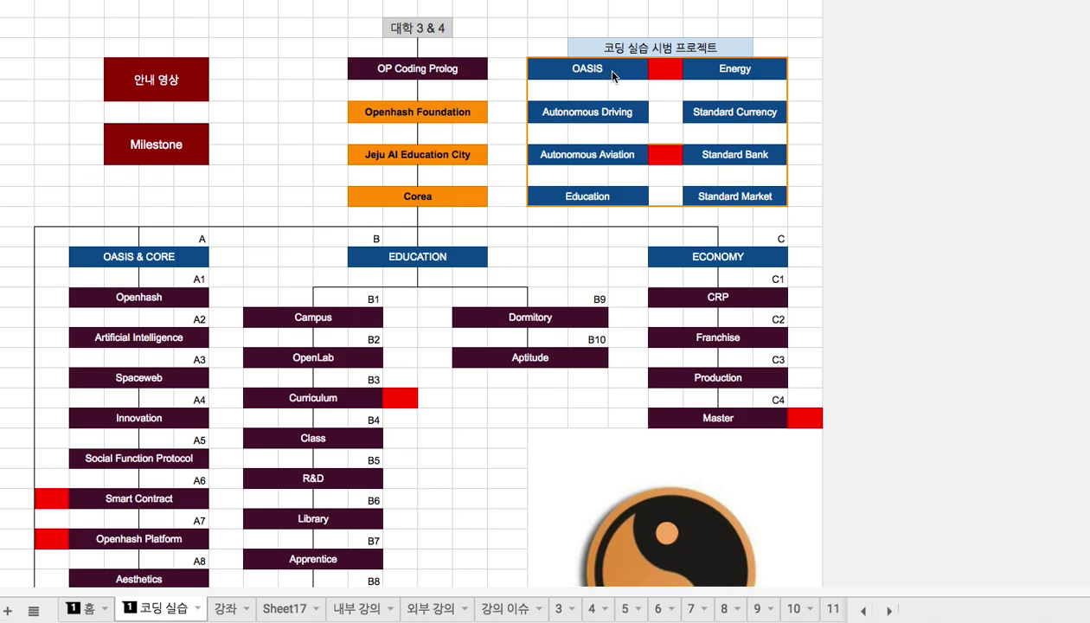
{"action": "mouse_move", "coordinate": [612, 74]}
{"action": "left_mouse_down"}
{"action": "mouse_move", "coordinate": [713, 122]}
{"action": "mouse_move", "coordinate": [731, 197]}
{"action": "left_mouse_up"}
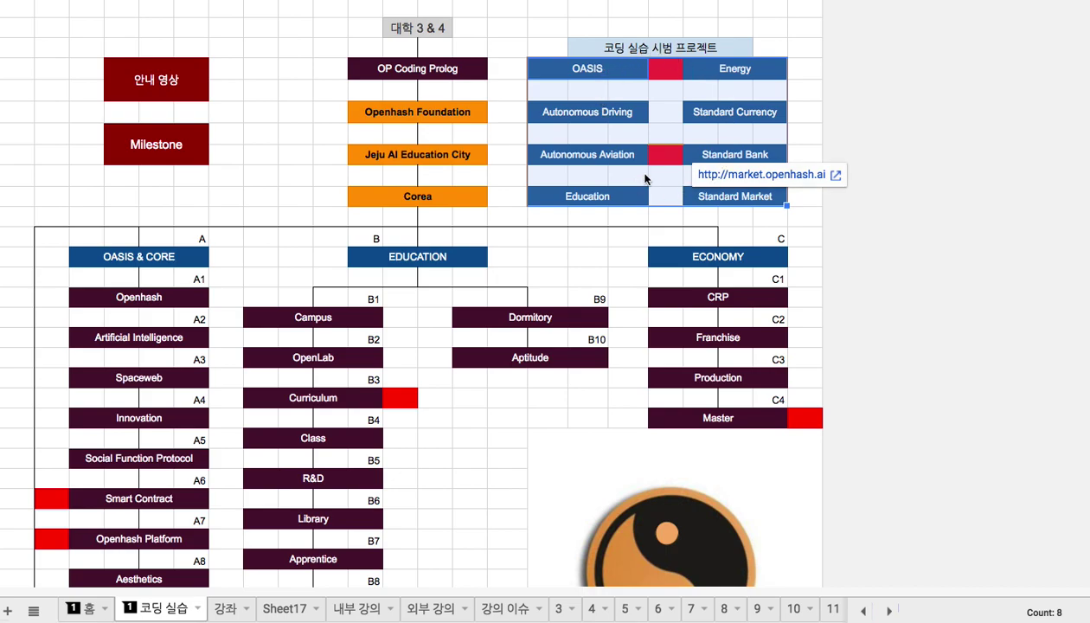
{"action": "left_click", "coordinate": [615, 236]}
{"action": "scroll", "coordinate": [614, 229], "scroll_direction": "down", "scroll_amount": 3}
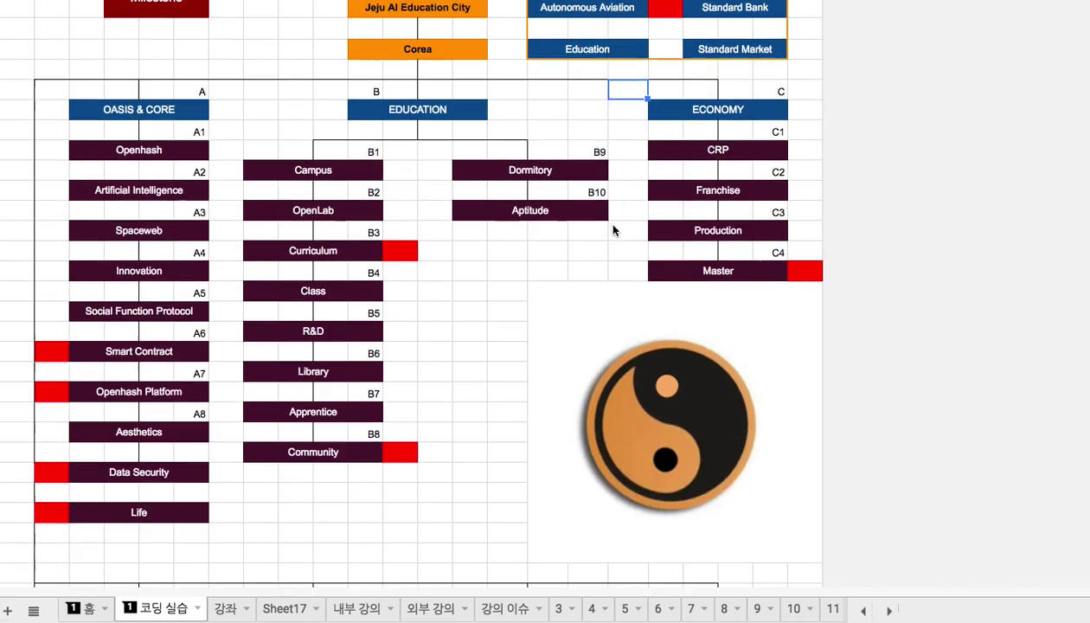
{"action": "left_click_drag", "start_coordinate": [145, 132], "coordinate": [335, 340]}
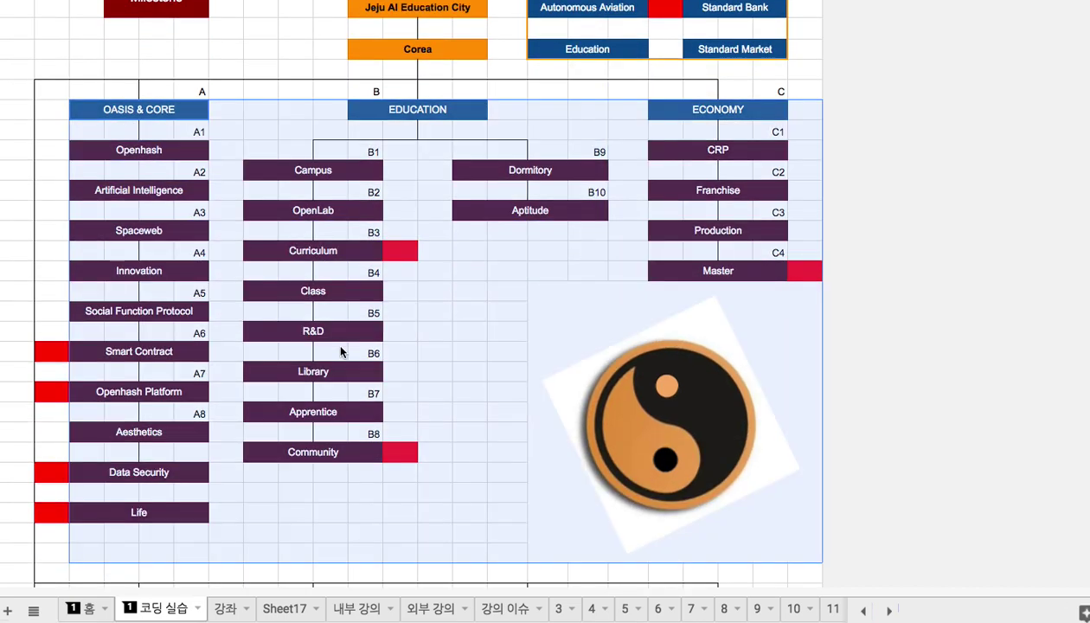
On Sheet17, replace the text after "11." in the last item with "1) 팀 주피터가 시범 프로젝트를 완료,"
{"action": "left_click", "coordinate": [283, 184]}
{"action": "scroll", "coordinate": [290, 186], "scroll_direction": "down", "scroll_amount": 8}
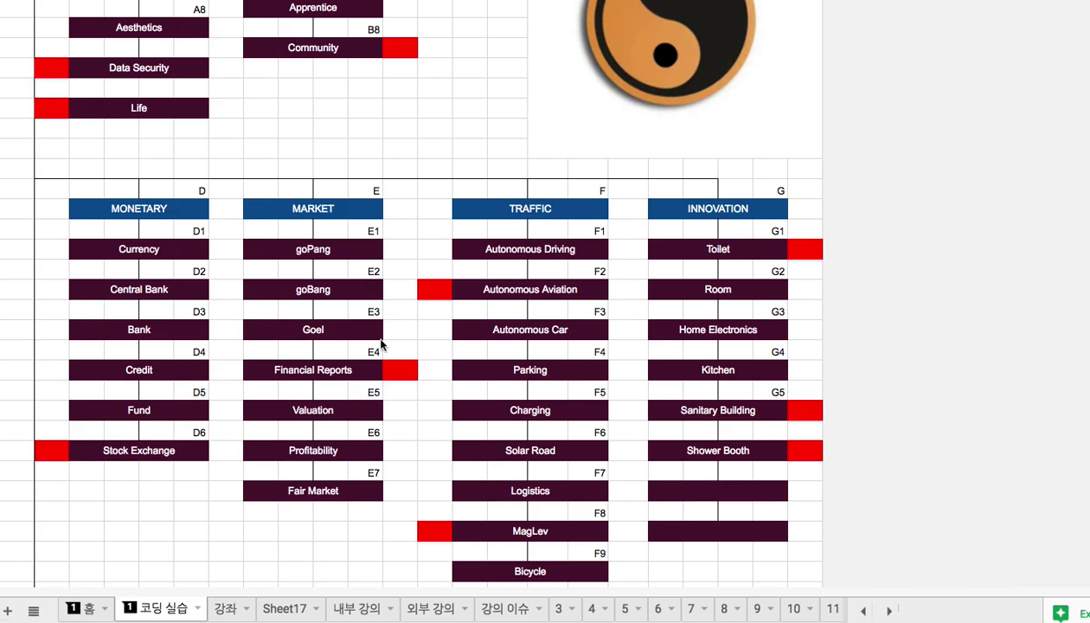
{"action": "left_click", "coordinate": [287, 609]}
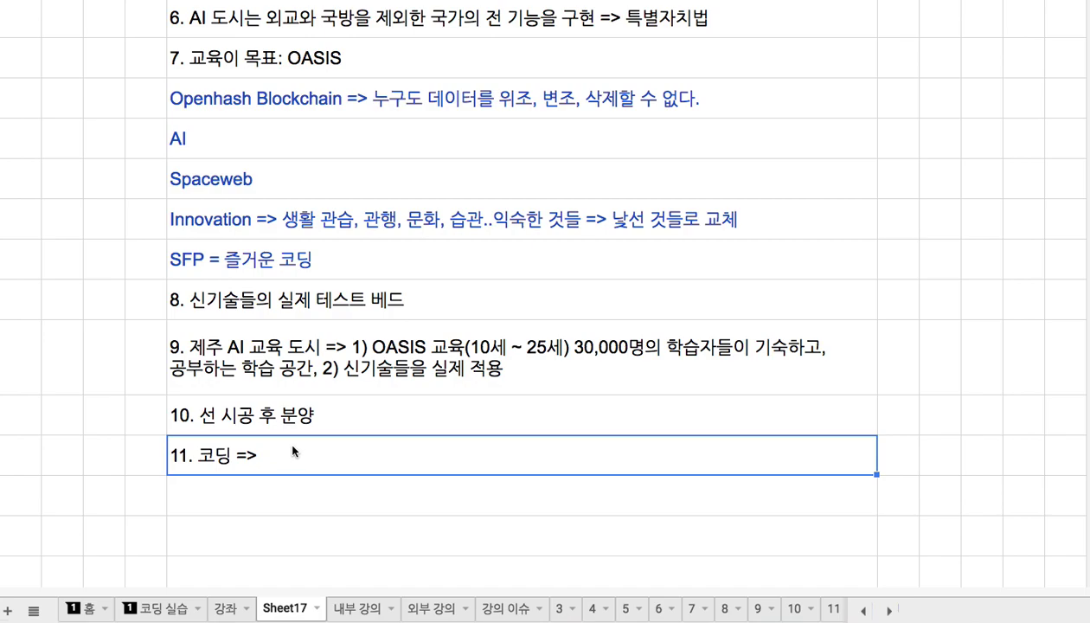
{"action": "double_click", "coordinate": [260, 451]}
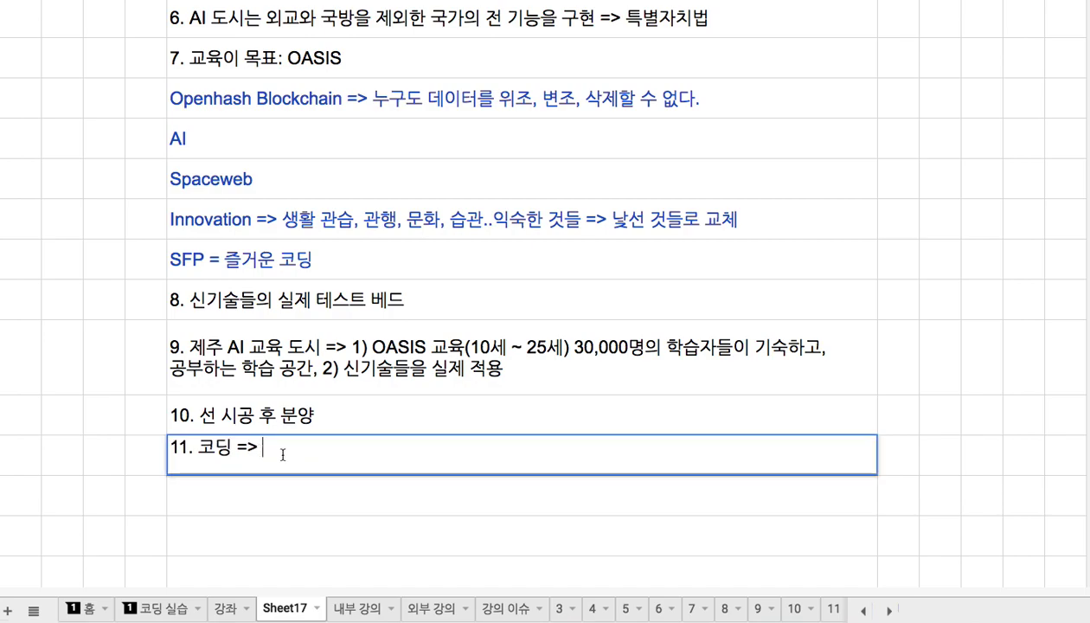
{"action": "left_click_drag", "start_coordinate": [198, 446], "coordinate": [257, 449]}
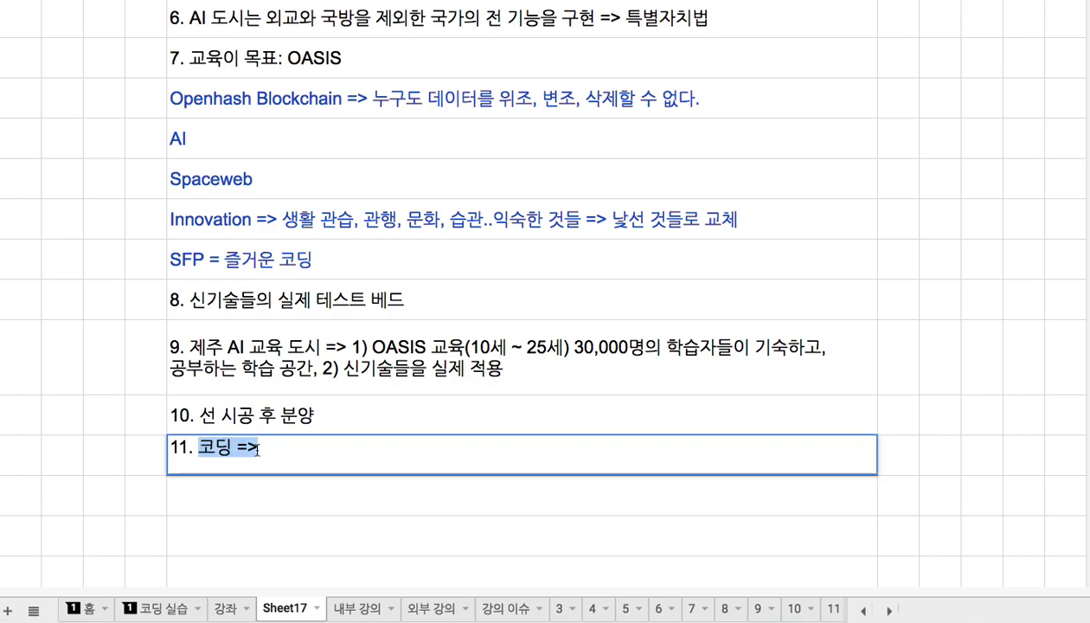
{"action": "type", "text": "1) 팀 줋"}
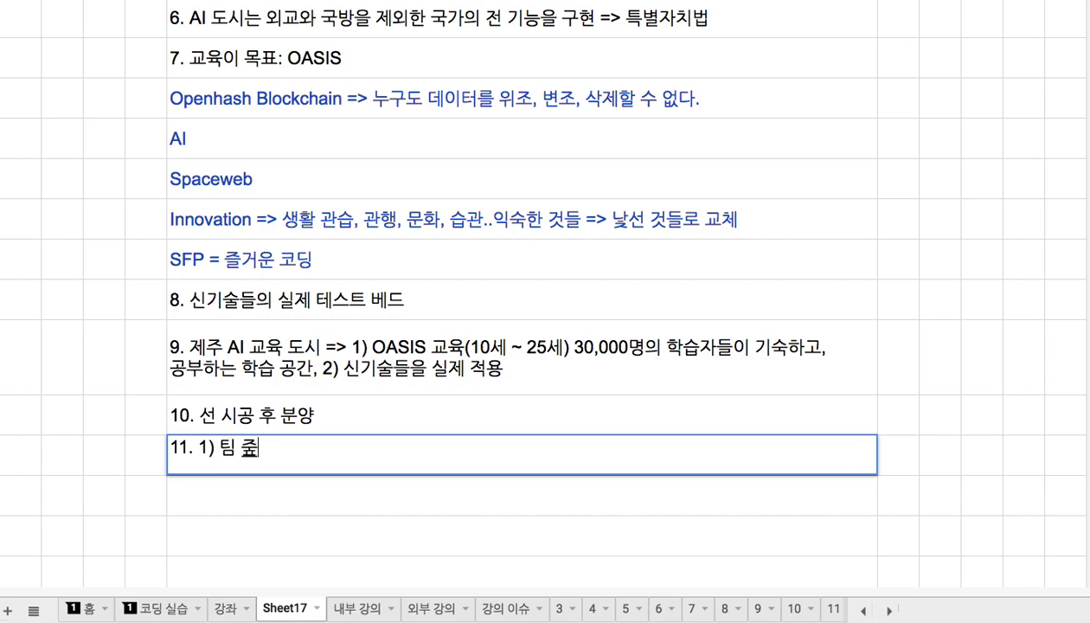
{"action": "type", "text": "피테"}
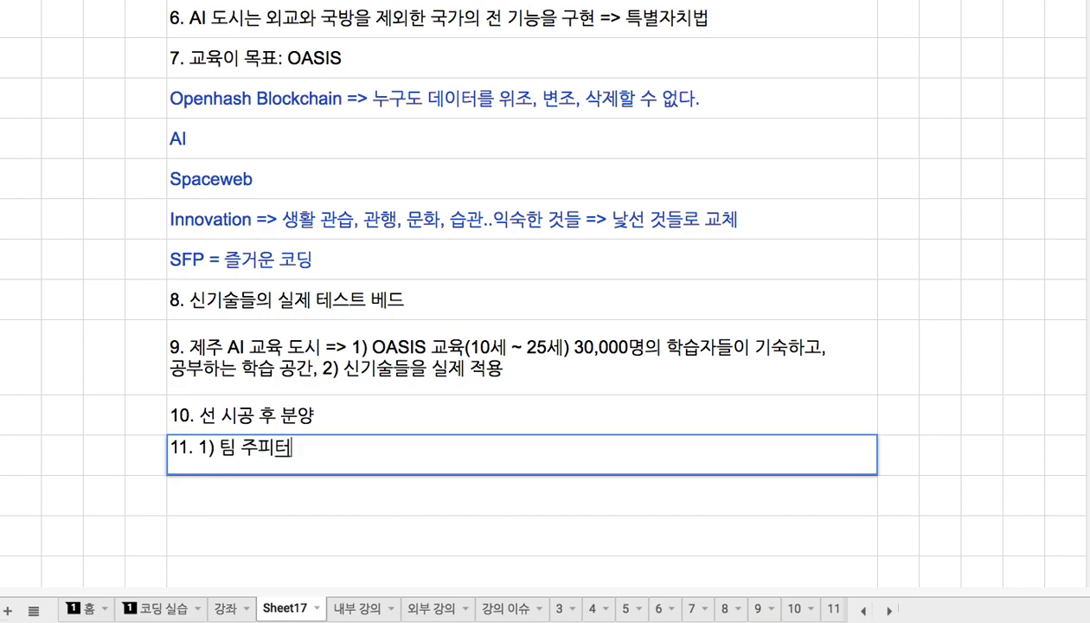
{"action": "type", "text": "가 시범 프롷"}
{"action": "type", "text": "젝트를 지"}
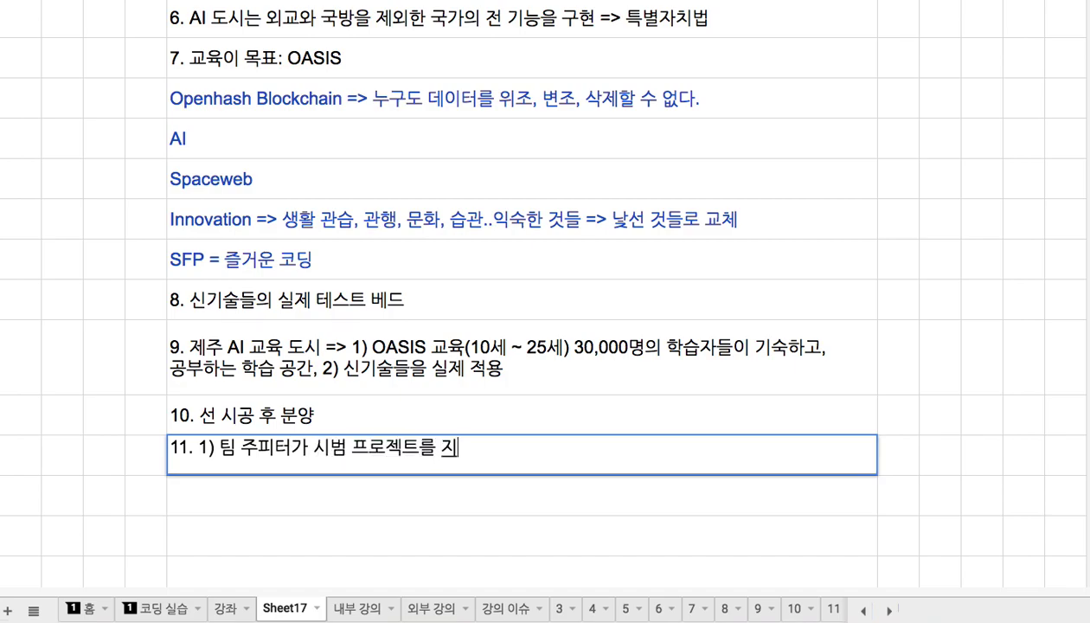
{"action": "key", "text": "BackSpace"}
{"action": "type", "text": "완료,"}
Go through the 코딩 실습 시범 프로젝트 entries on the 코딩 실습 sheet, from Standard Currency, Bank and Market to Autonomous Aviation, Education, OASIS and Energy
{"action": "left_click", "coordinate": [152, 611]}
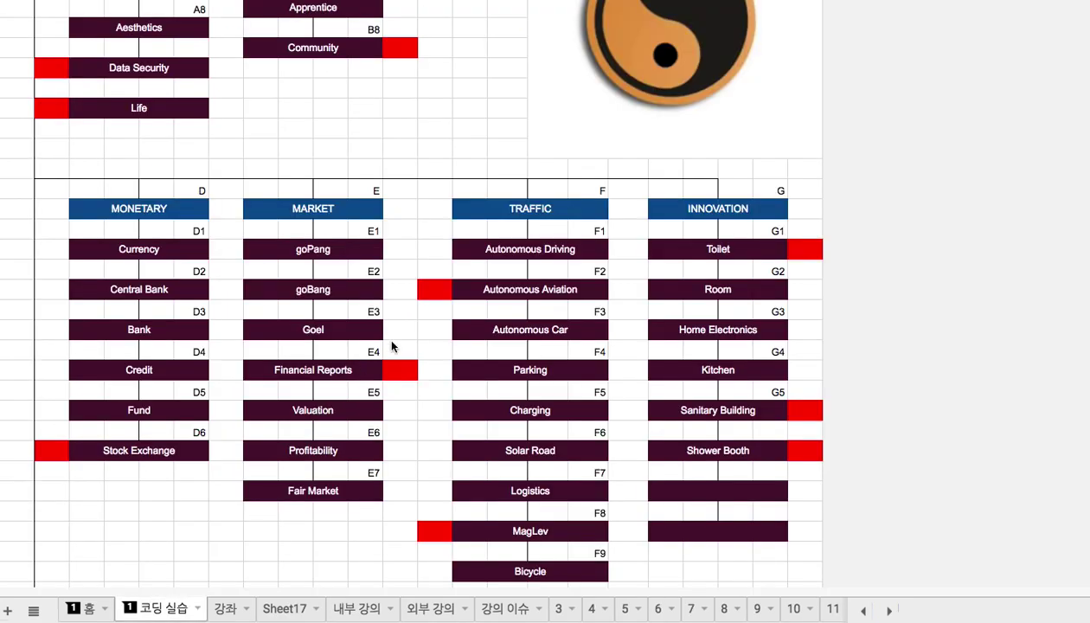
{"action": "scroll", "coordinate": [391, 333], "scroll_direction": "up", "scroll_amount": 6}
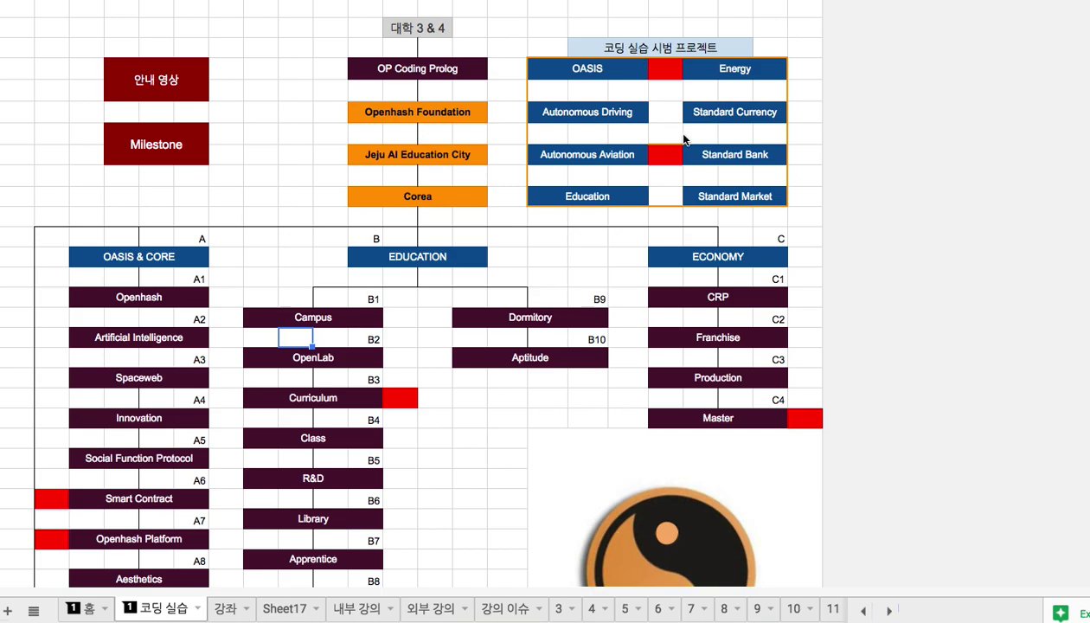
{"action": "left_click", "coordinate": [717, 116]}
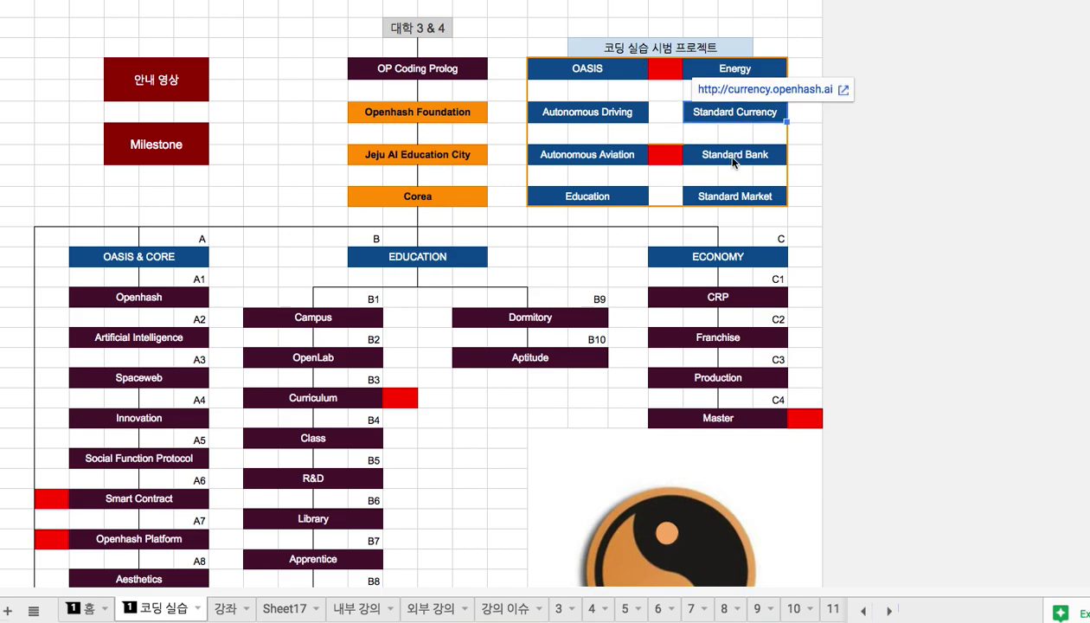
{"action": "left_click", "coordinate": [721, 154]}
{"action": "left_click", "coordinate": [731, 198]}
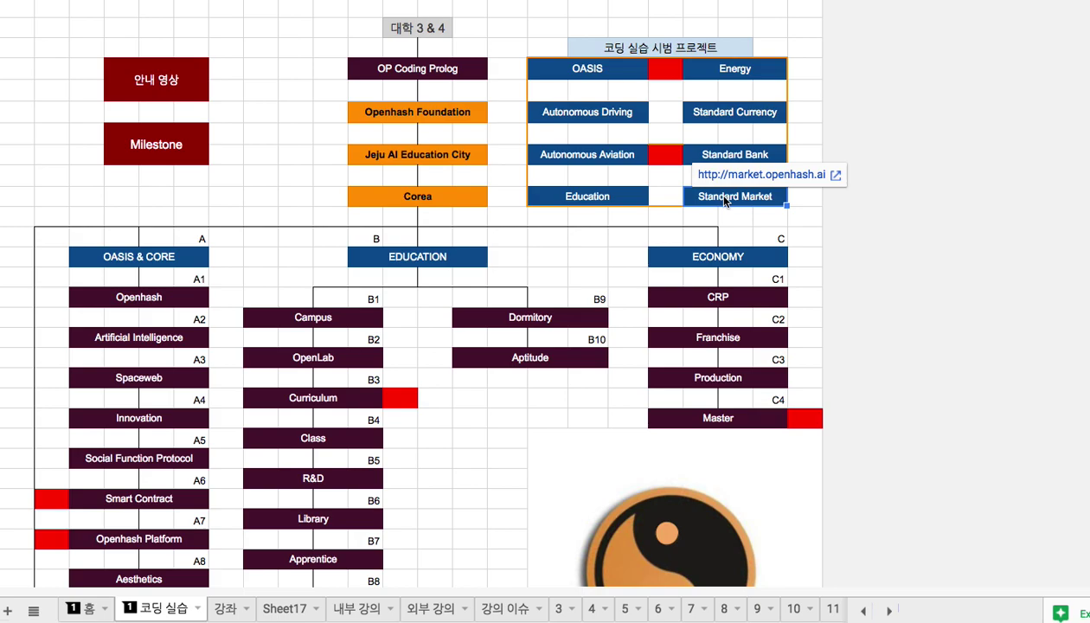
{"action": "left_click", "coordinate": [617, 119]}
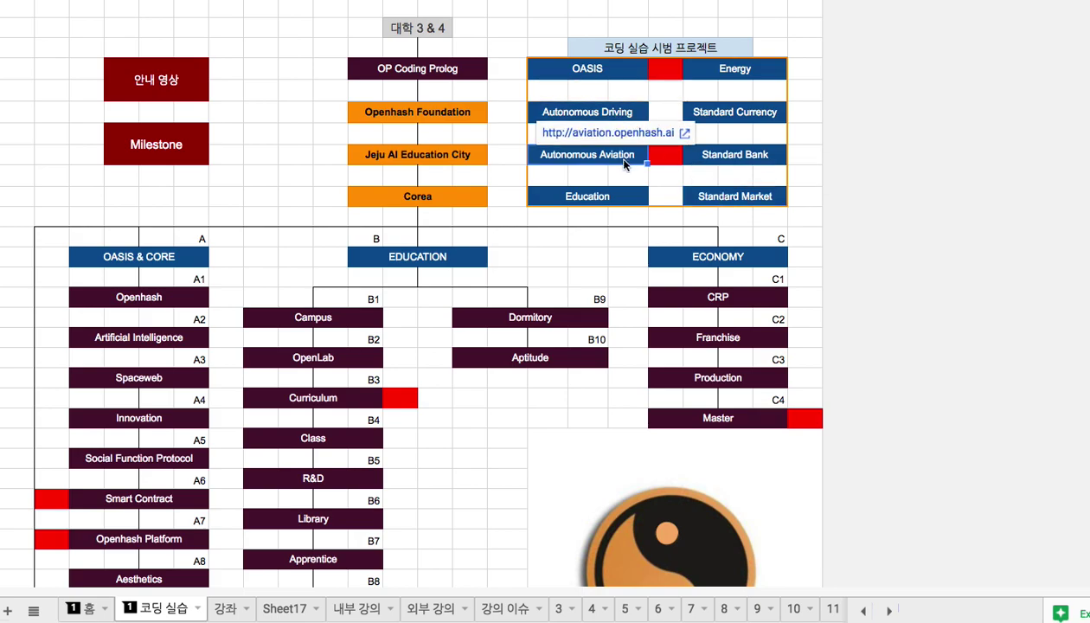
{"action": "left_click", "coordinate": [612, 192]}
{"action": "left_click", "coordinate": [586, 76]}
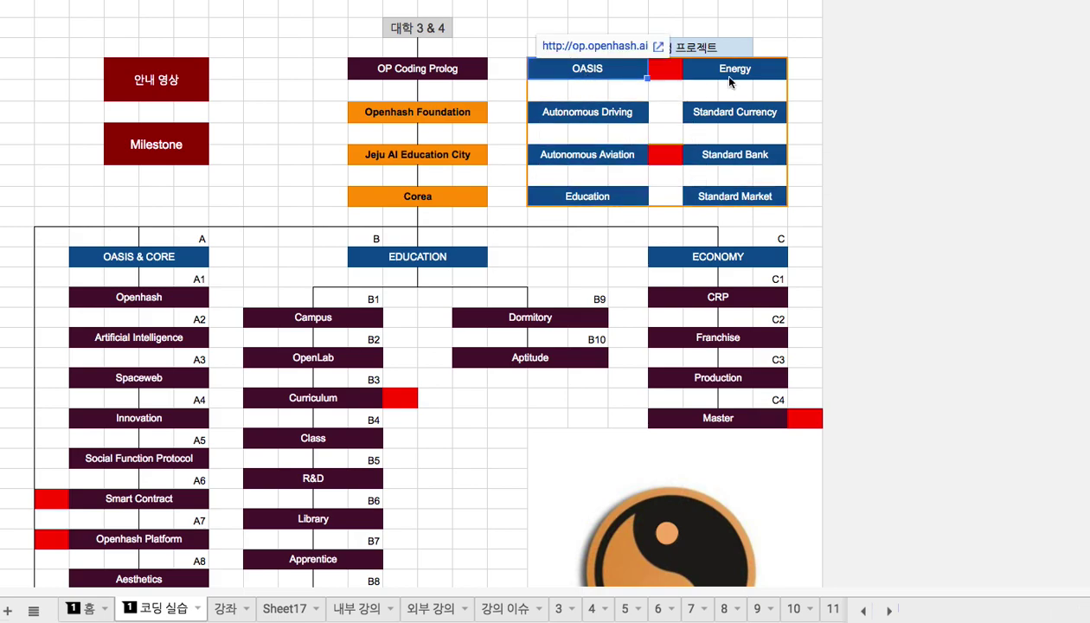
{"action": "left_click", "coordinate": [717, 75]}
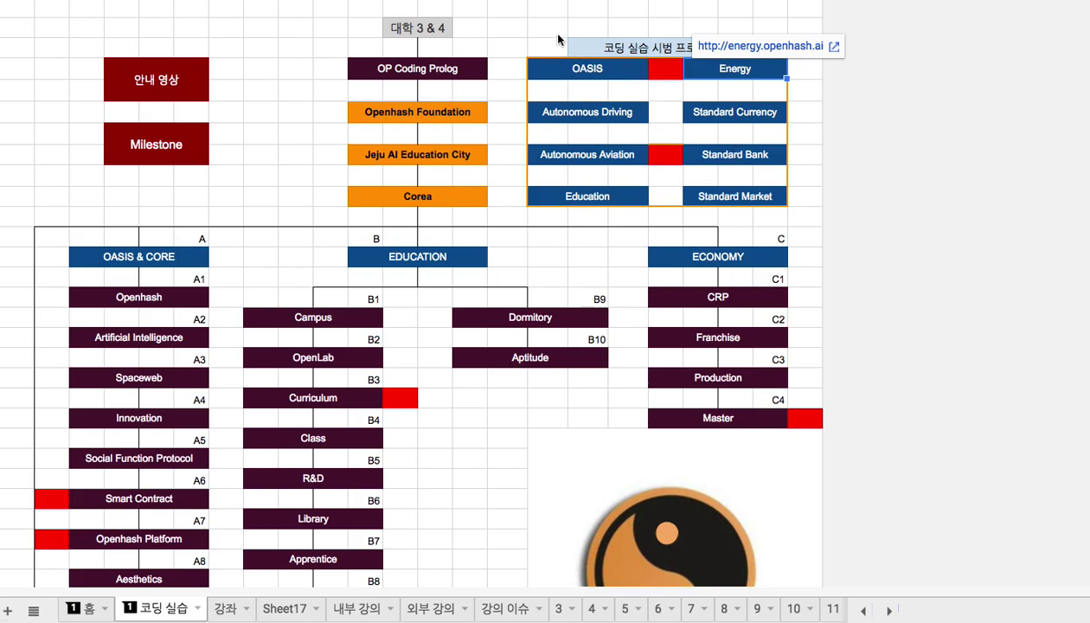
Remove the "11." prefix from the team Jupiter line on Sheet17 so it starts with "1)"
{"action": "left_click", "coordinate": [283, 613]}
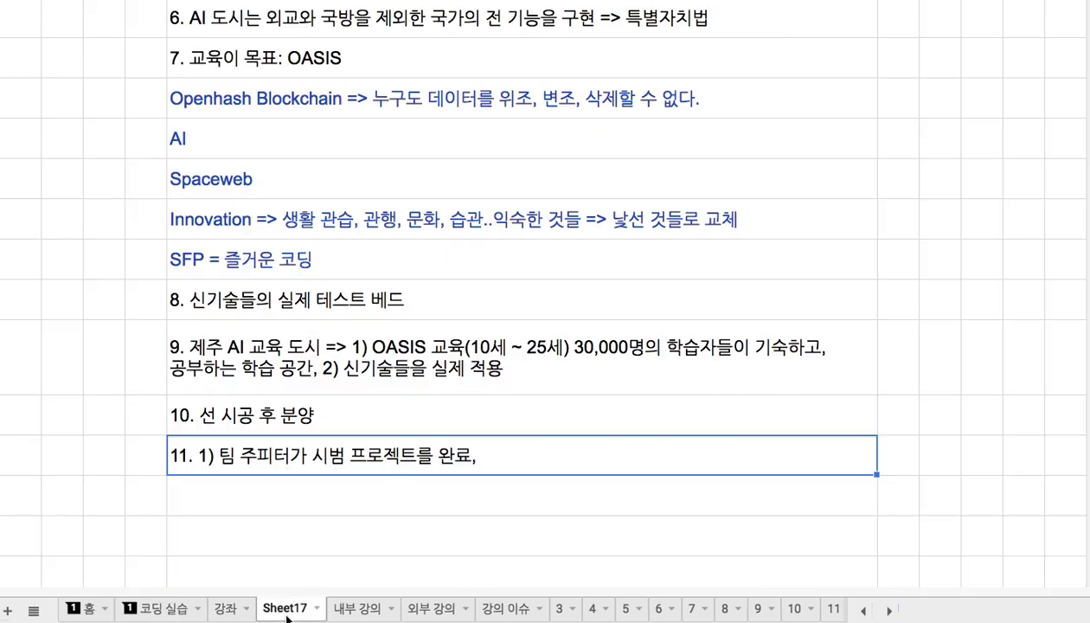
{"action": "double_click", "coordinate": [208, 465]}
{"action": "left_click_drag", "start_coordinate": [198, 455], "coordinate": [153, 443]}
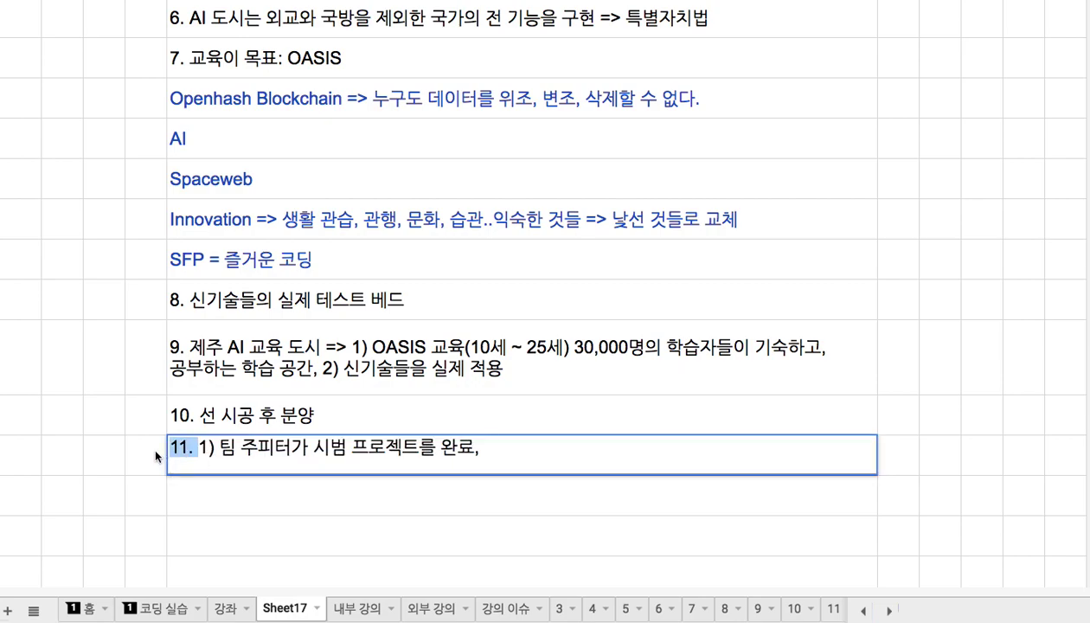
{"action": "key", "text": "BackSpace"}
Enter "2) 나머지 실습 주제들을 진행할 컨소시엄을 구성" in the row below line 1)
{"action": "left_click", "coordinate": [221, 486]}
{"action": "type", "text": "2)"}
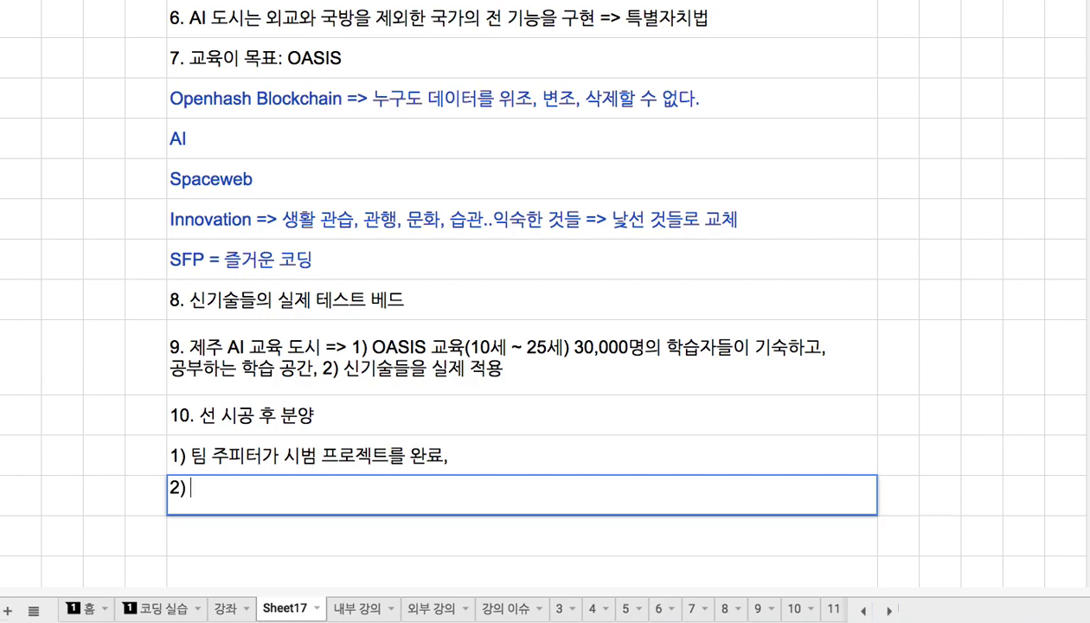
{"action": "type", "text": " 나머지 실습"}
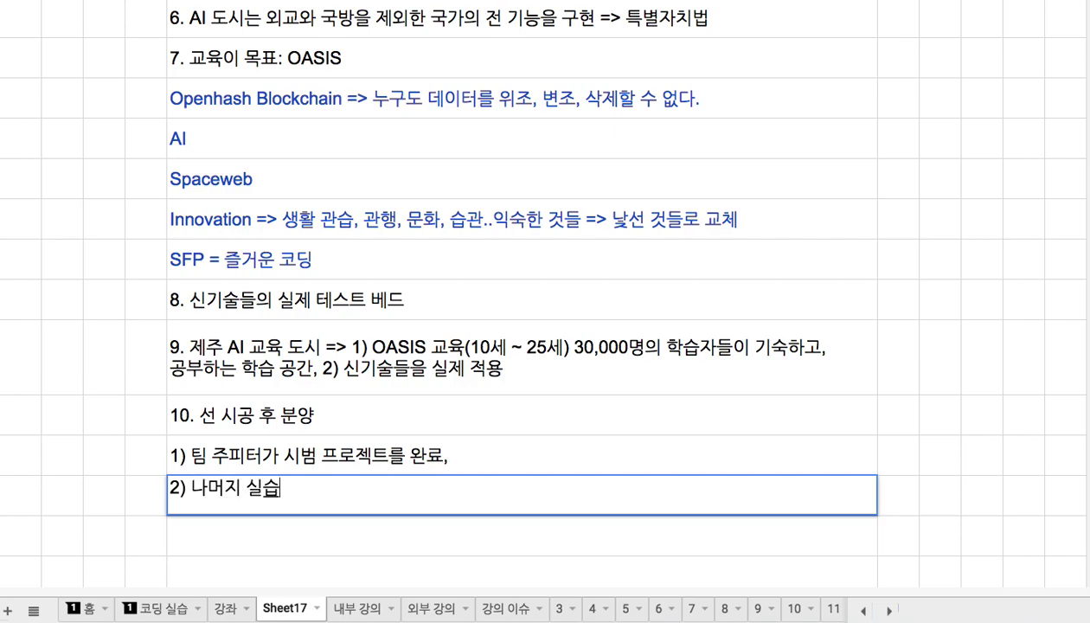
{"action": "type", "text": " 주제들을 "}
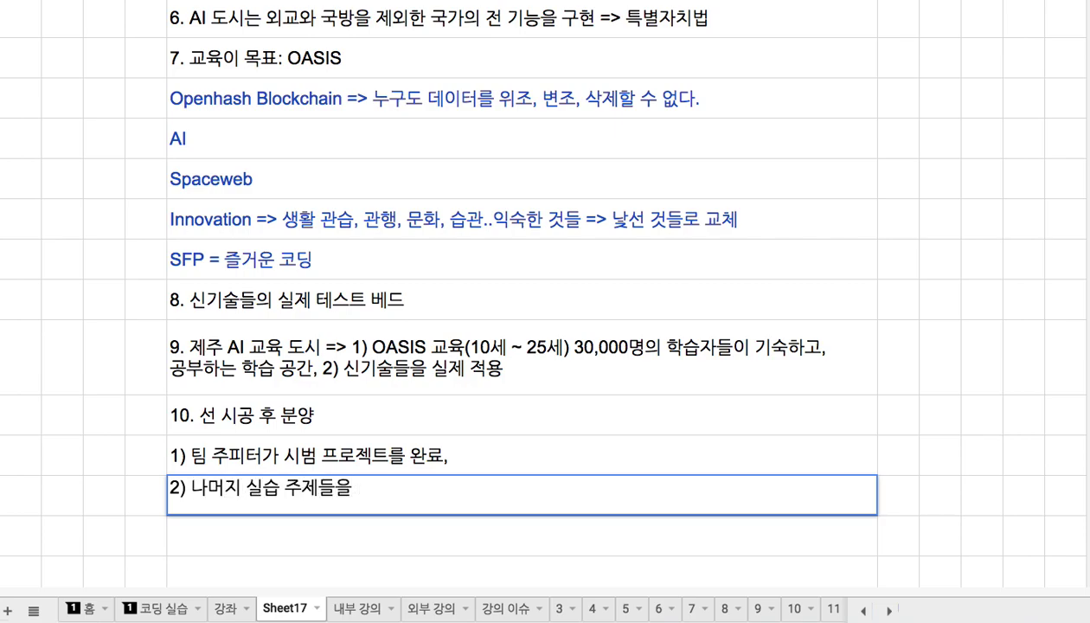
{"action": "type", "text": "진행할 컨소시"}
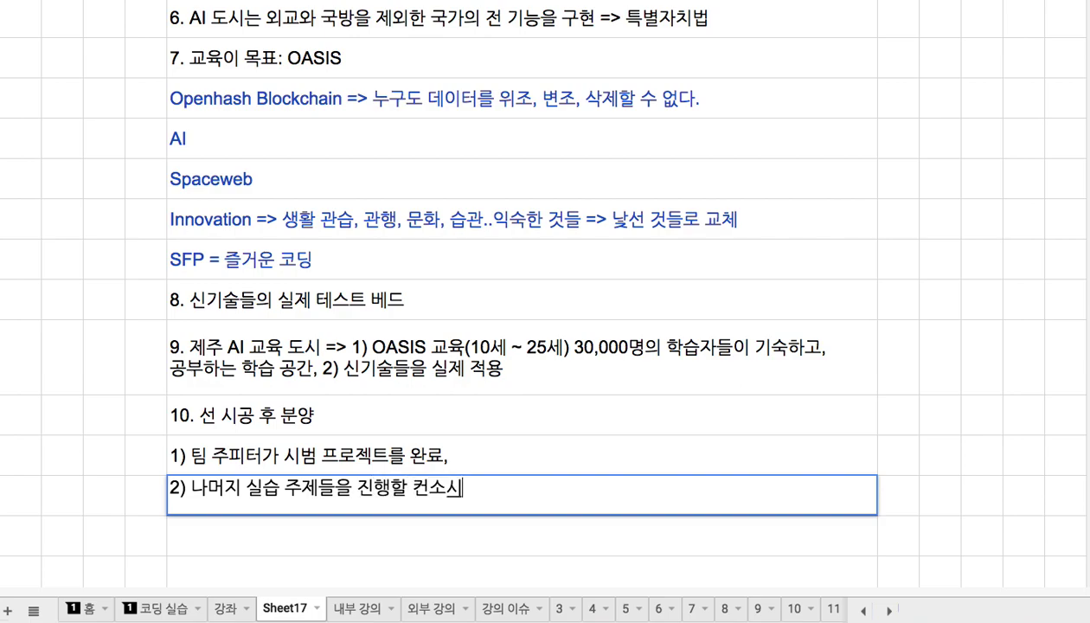
{"action": "type", "text": "엄을 구성"}
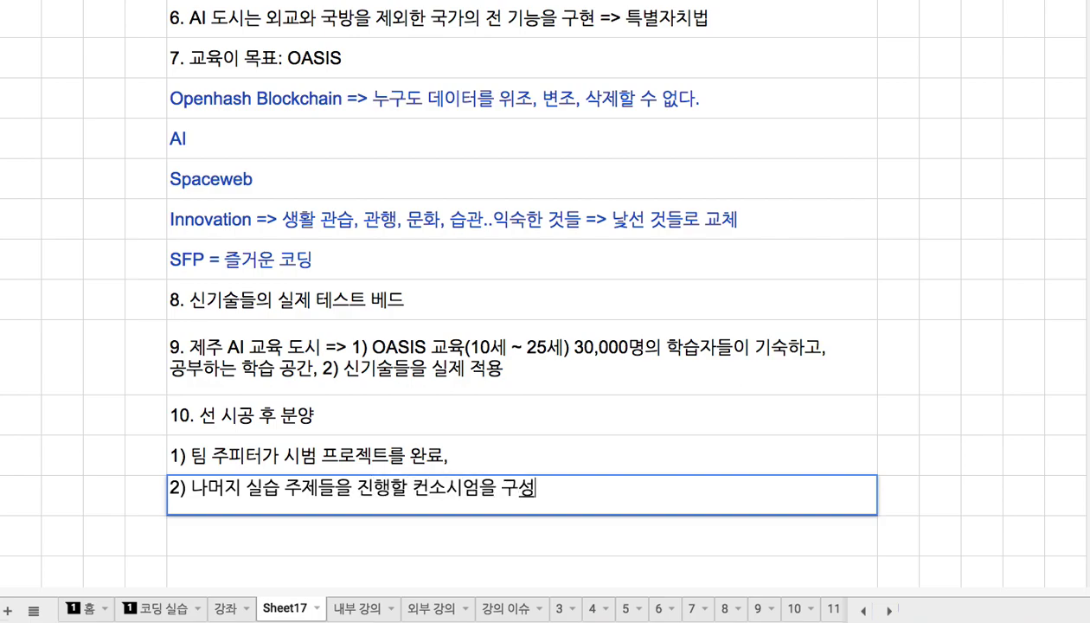
Open the page linked from Financial Reports in the Market group of the 코딩 실습 sheet and look through the Openhash Campus page
{"action": "left_click", "coordinate": [169, 608]}
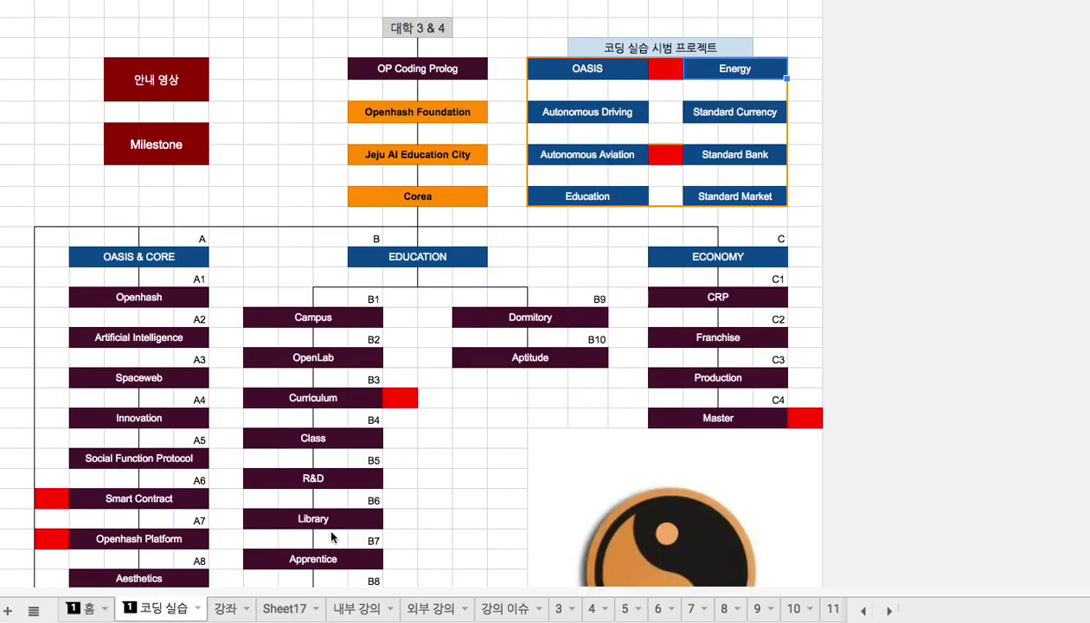
{"action": "scroll", "coordinate": [347, 551], "scroll_direction": "down", "scroll_amount": 3}
{"action": "scroll", "coordinate": [352, 538], "scroll_direction": "down", "scroll_amount": 7}
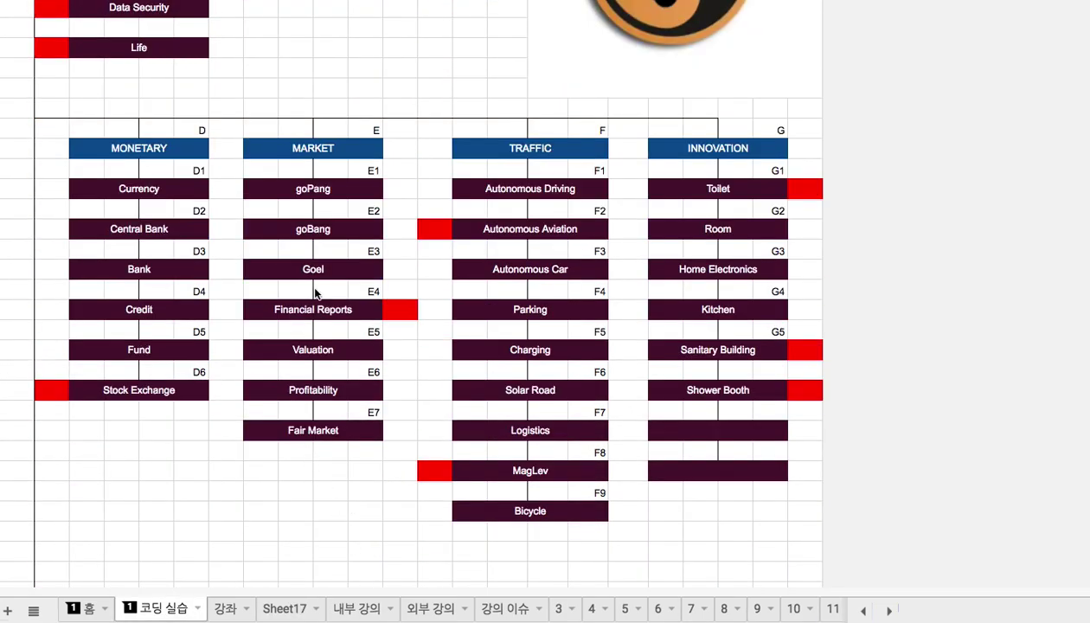
{"action": "left_click", "coordinate": [299, 304]}
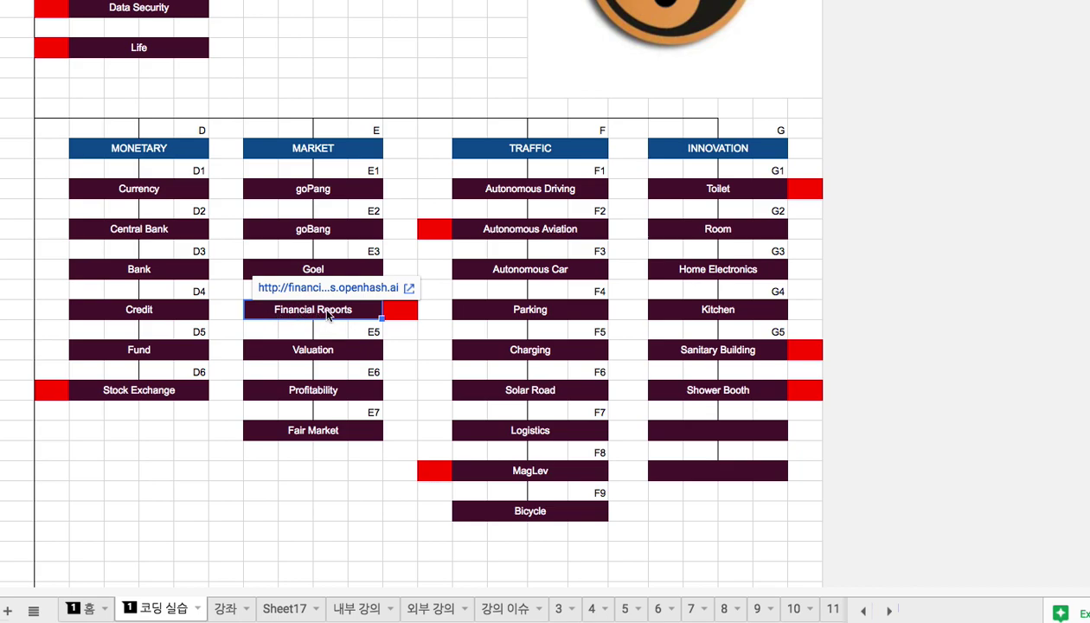
{"action": "left_click", "coordinate": [335, 289]}
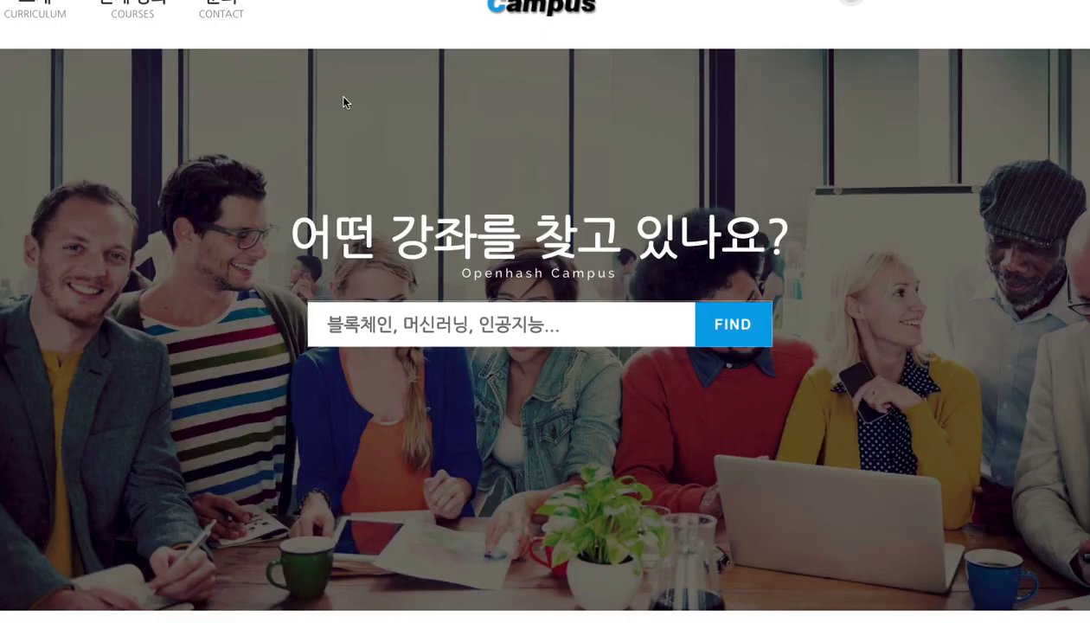
{"action": "scroll", "coordinate": [343, 102], "scroll_direction": "down", "scroll_amount": 10}
{"action": "scroll", "coordinate": [343, 101], "scroll_direction": "down", "scroll_amount": 15}
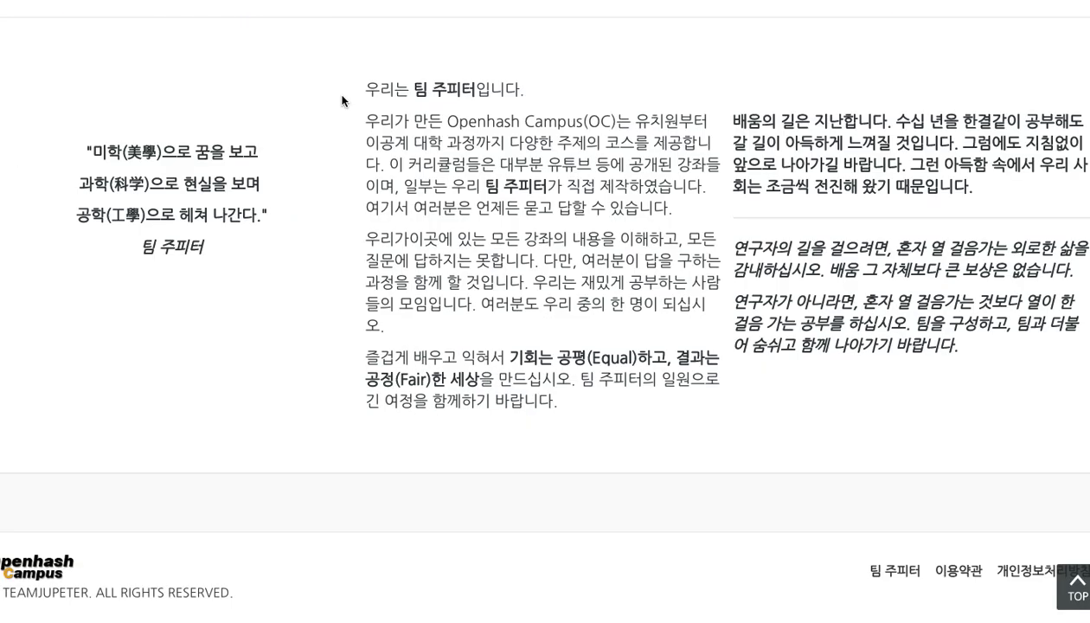
{"action": "scroll", "coordinate": [342, 101], "scroll_direction": "up", "scroll_amount": 20}
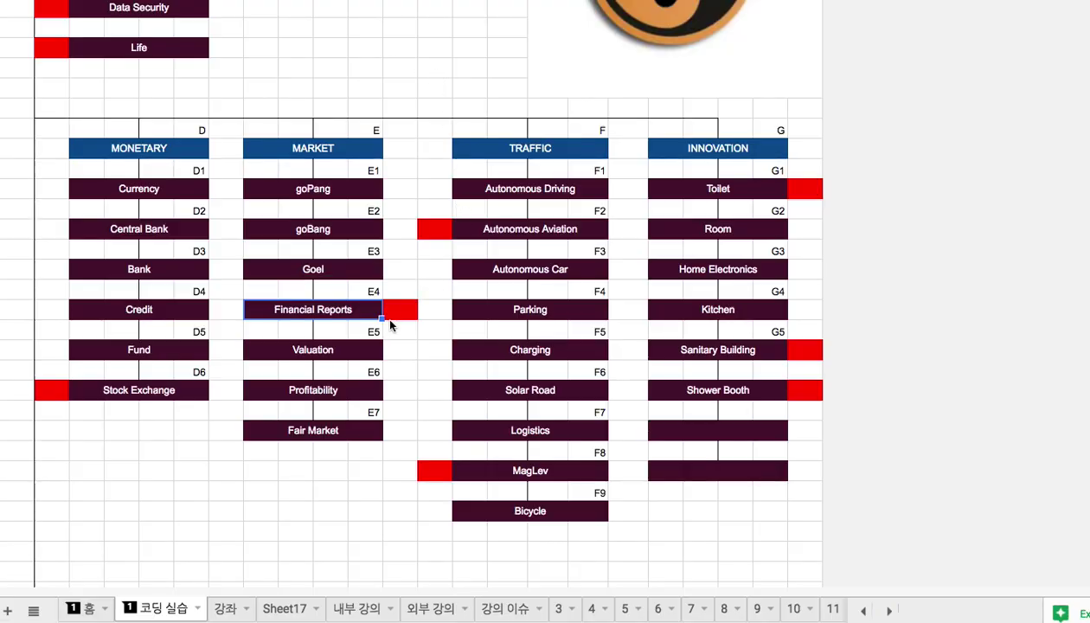
Inspect the red markers beside Financial Reports, Autonomous Aviation and MagLev, plus the Autonomous Car, Autonomous Driving and Room entries
{"action": "left_click", "coordinate": [396, 311]}
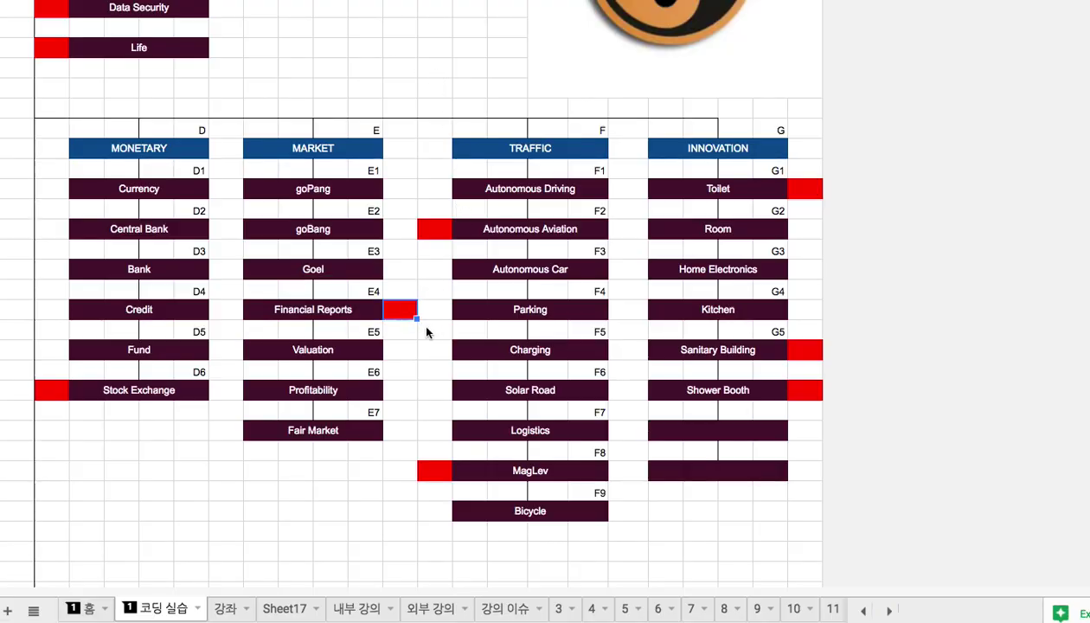
{"action": "left_click", "coordinate": [512, 270]}
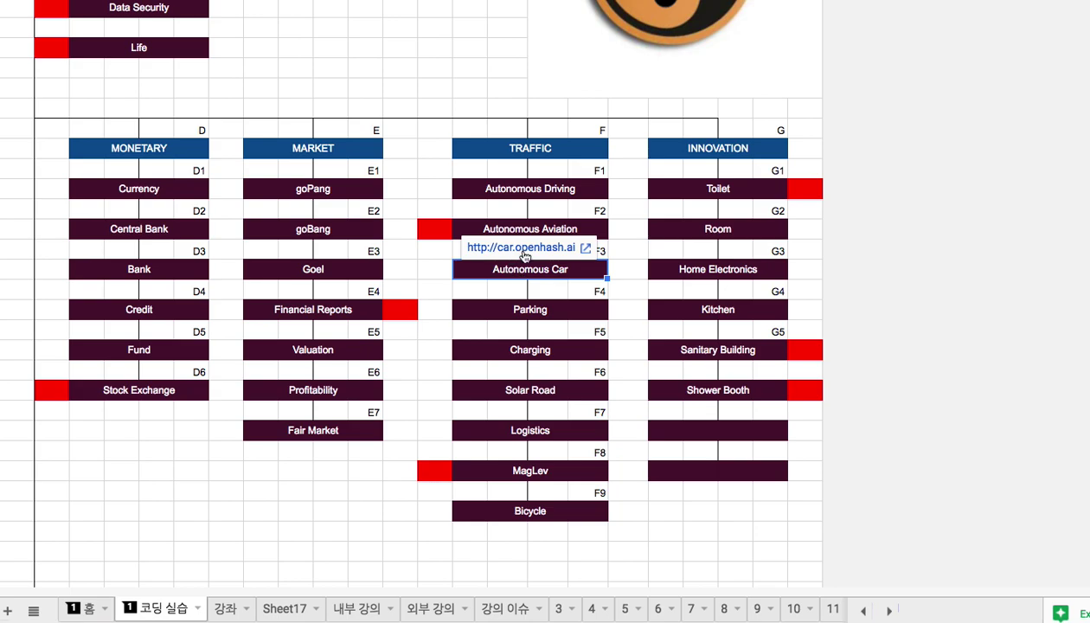
{"action": "left_click", "coordinate": [701, 230]}
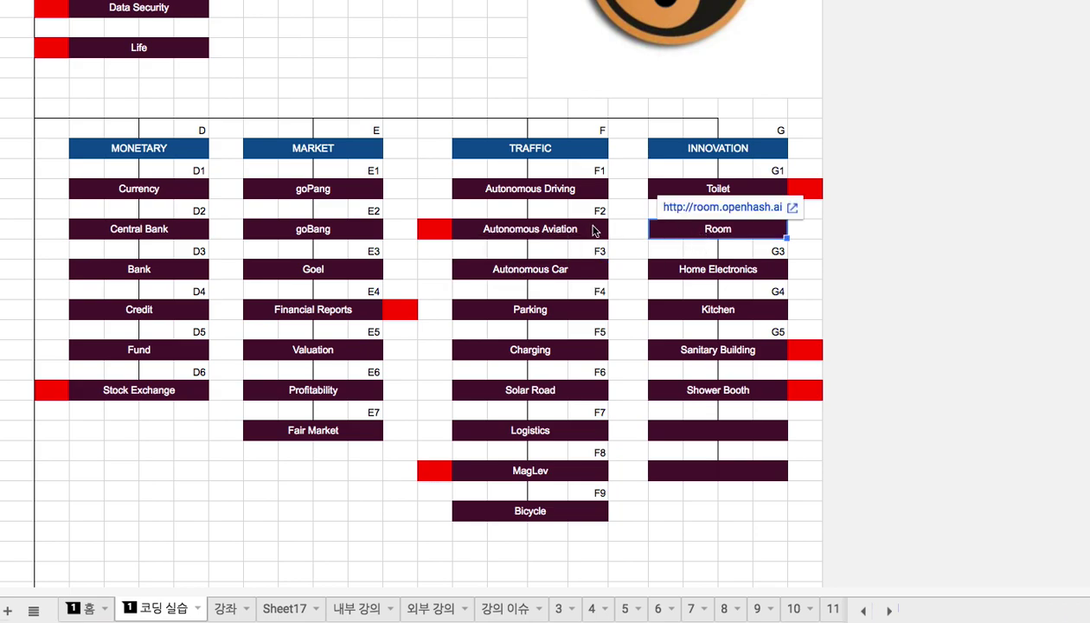
{"action": "left_click", "coordinate": [529, 188]}
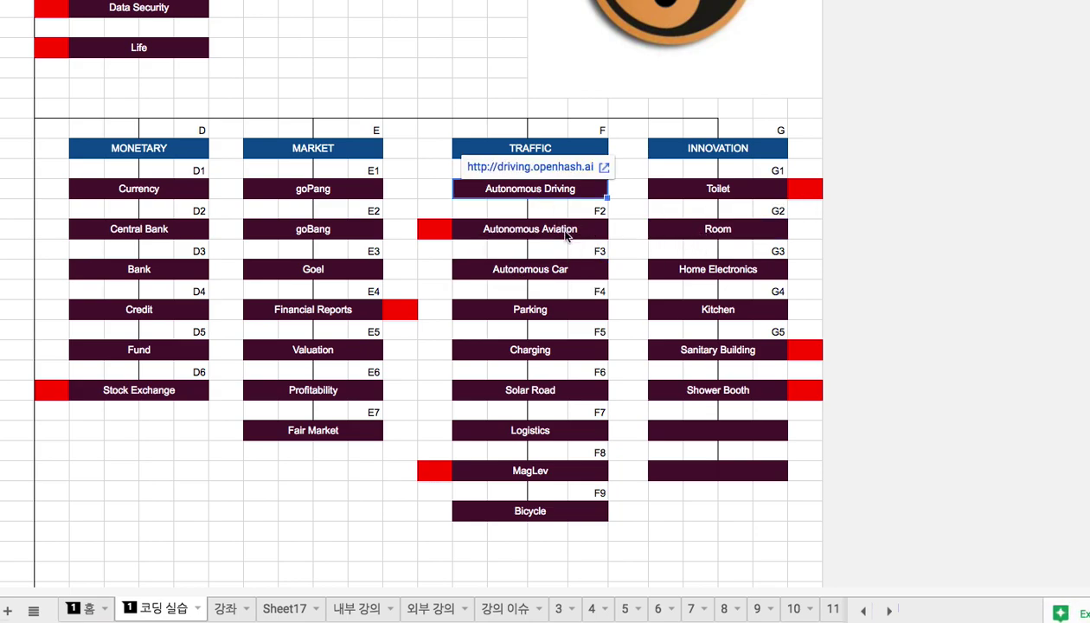
{"action": "left_click", "coordinate": [580, 278]}
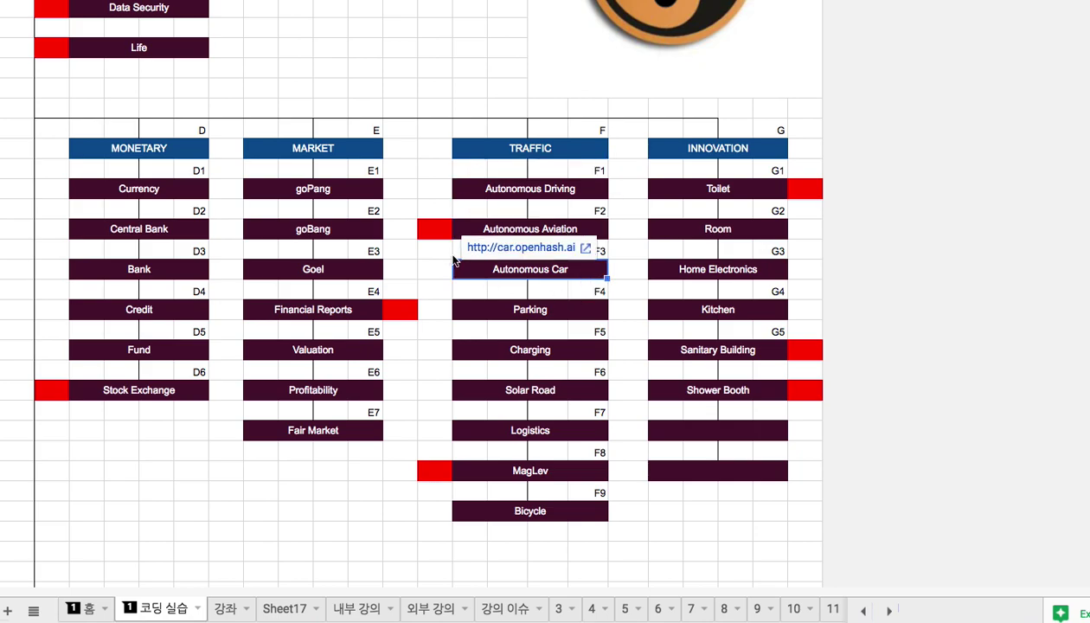
{"action": "left_click", "coordinate": [432, 229]}
{"action": "left_click", "coordinate": [410, 309]}
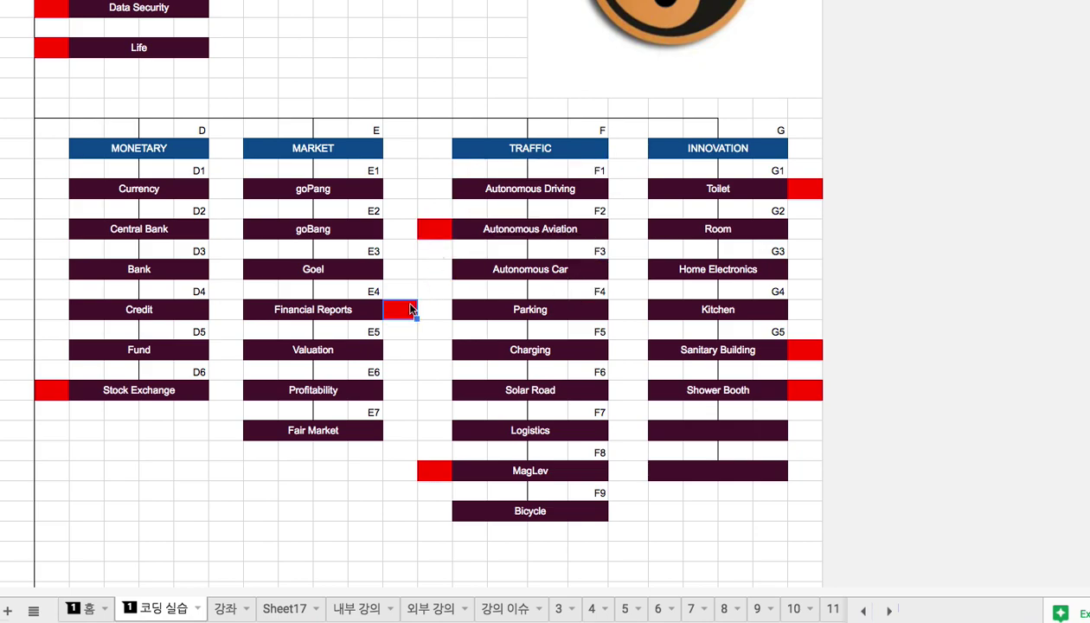
{"action": "left_click", "coordinate": [436, 472]}
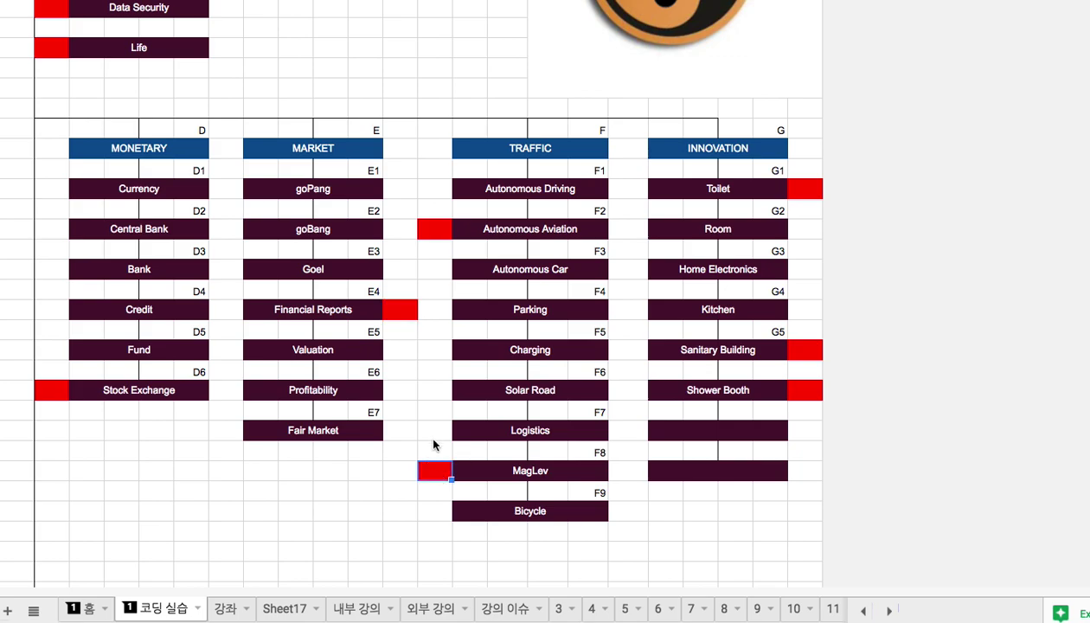
Open the page linked from Logistics in the Traffic group of the chart
{"action": "mouse_move", "coordinate": [535, 439]}
{"action": "left_click", "coordinate": [534, 408]}
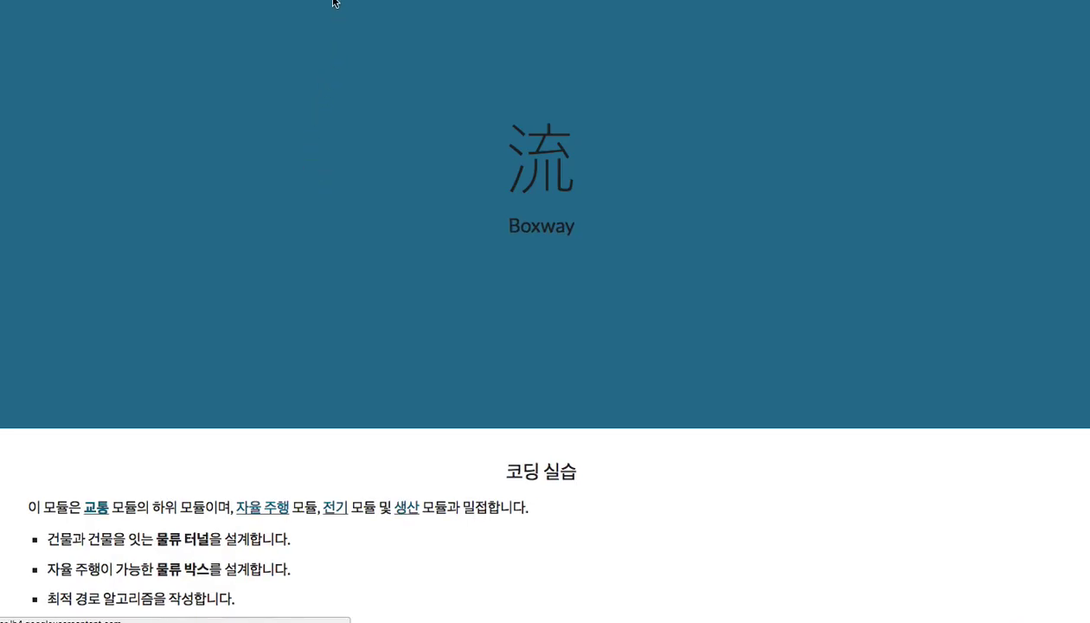
Look through the Boxway logistics page, from the coding practice list to the tunnel (Way) and Boxway sections
{"action": "scroll", "coordinate": [220, 49], "scroll_direction": "up", "scroll_amount": 1}
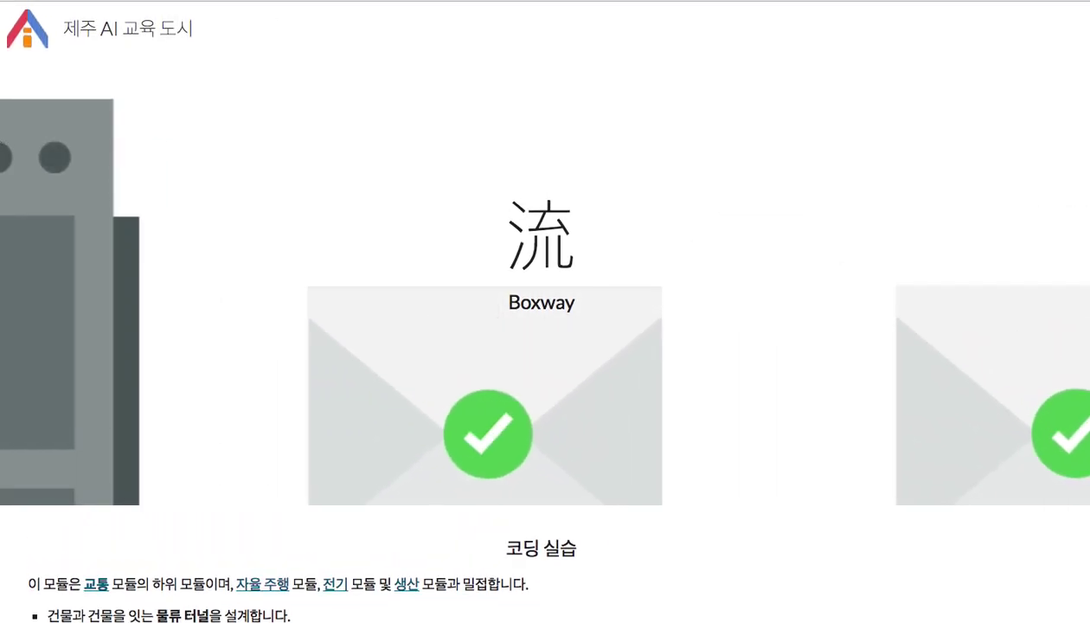
{"action": "scroll", "coordinate": [154, 162], "scroll_direction": "down", "scroll_amount": 15}
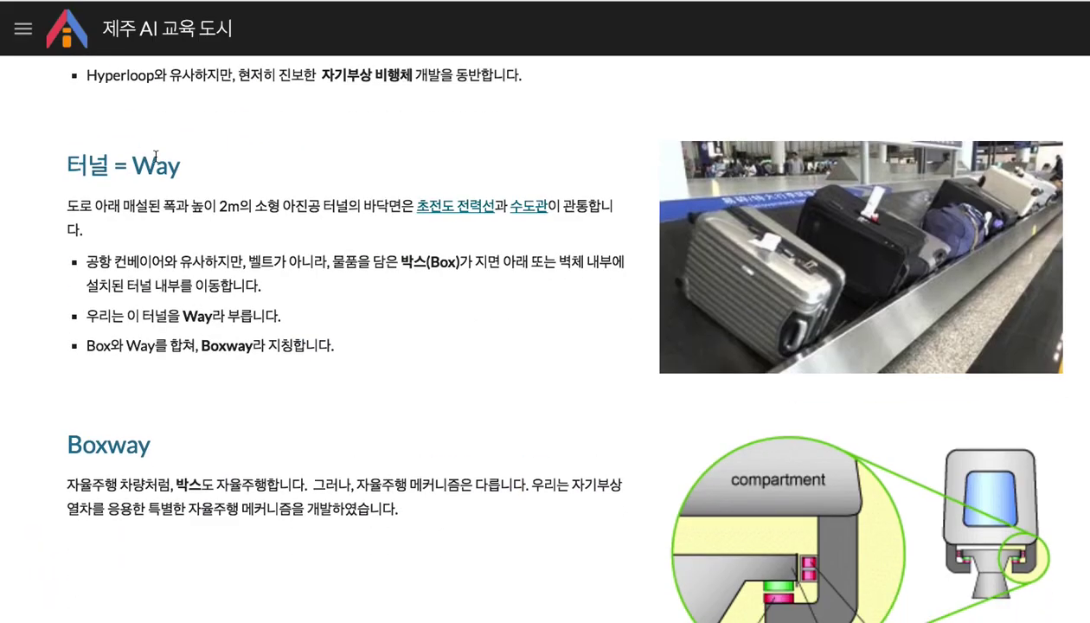
{"action": "scroll", "coordinate": [154, 162], "scroll_direction": "down", "scroll_amount": 9}
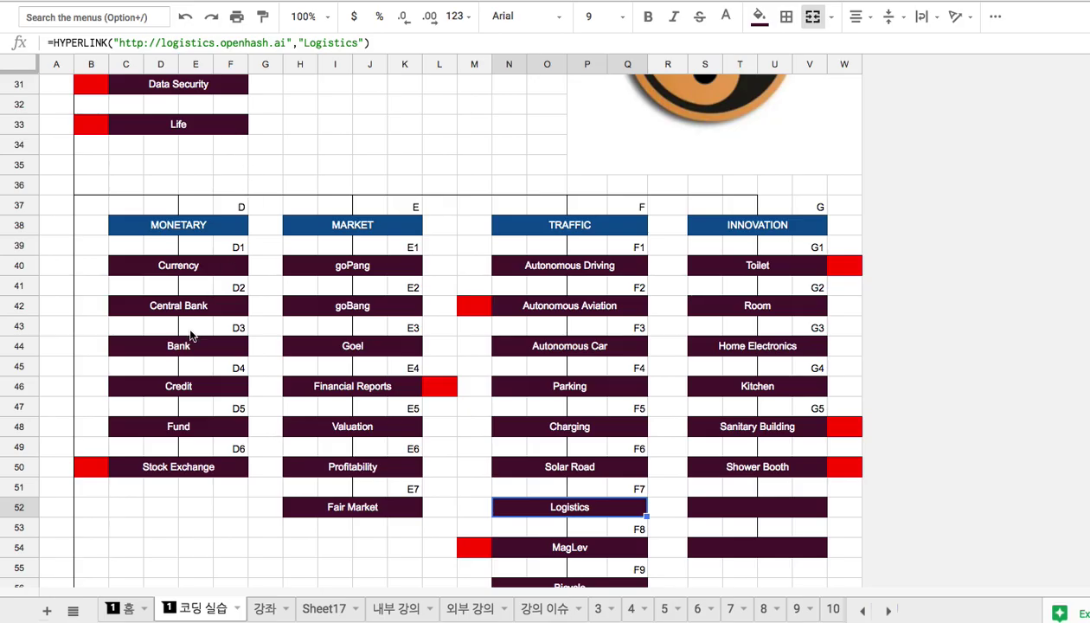
Return to the spreadsheet and append "(150개 분야, 150개 컨소시엄)" to line 2) on Sheet17
{"action": "key", "text": "ctrl+shift+f"}
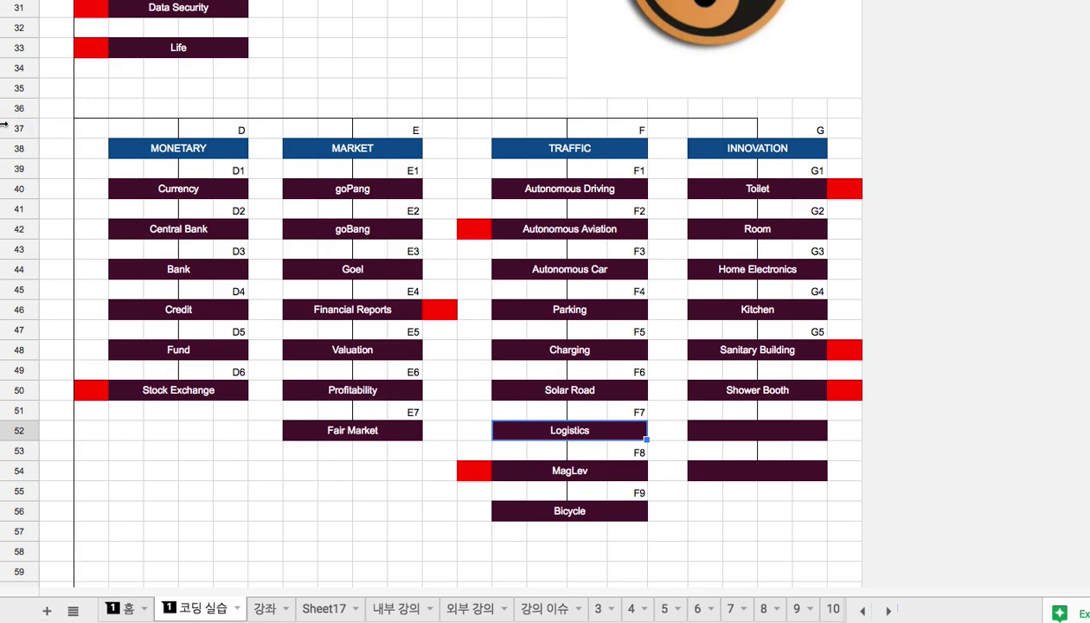
{"action": "scroll", "coordinate": [4, 124], "scroll_direction": "right", "scroll_amount": 3}
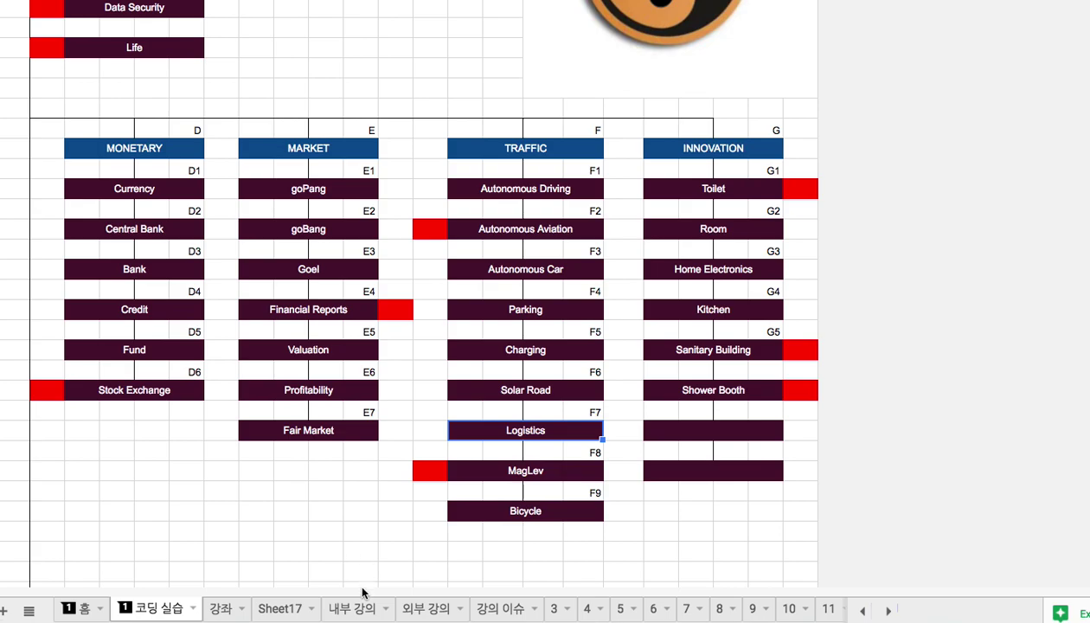
{"action": "left_click", "coordinate": [281, 609]}
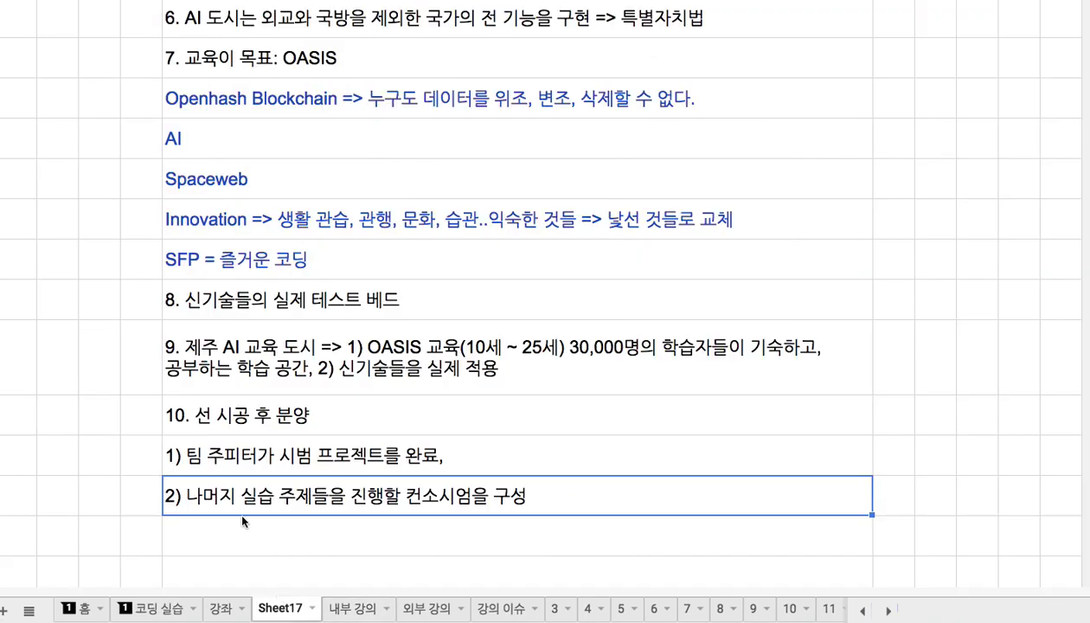
{"action": "double_click", "coordinate": [432, 490]}
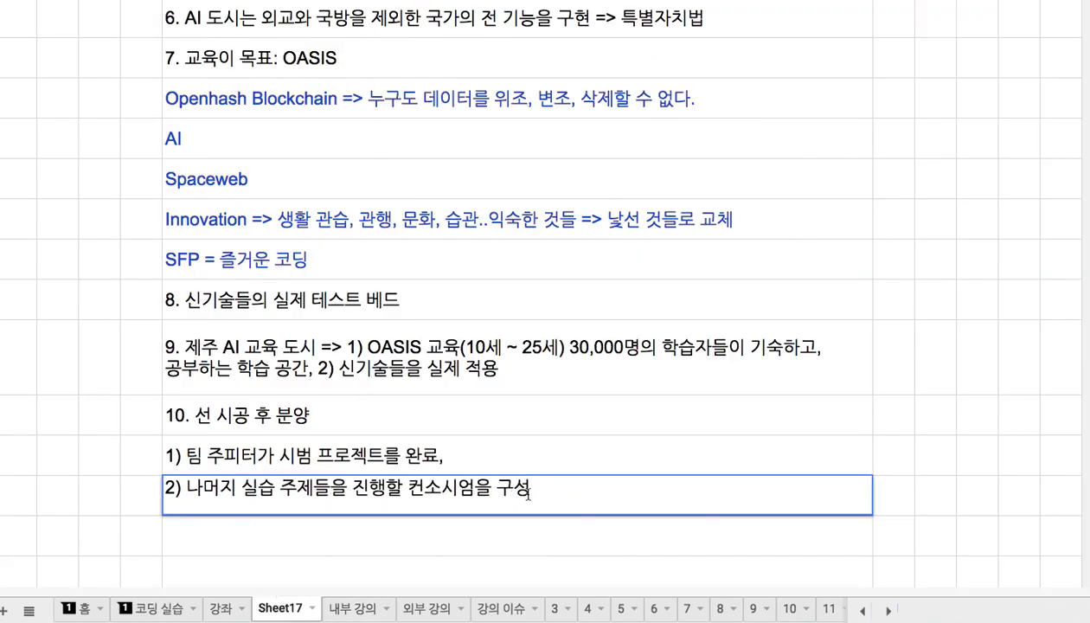
{"action": "type", "text": "(150개 분야, "}
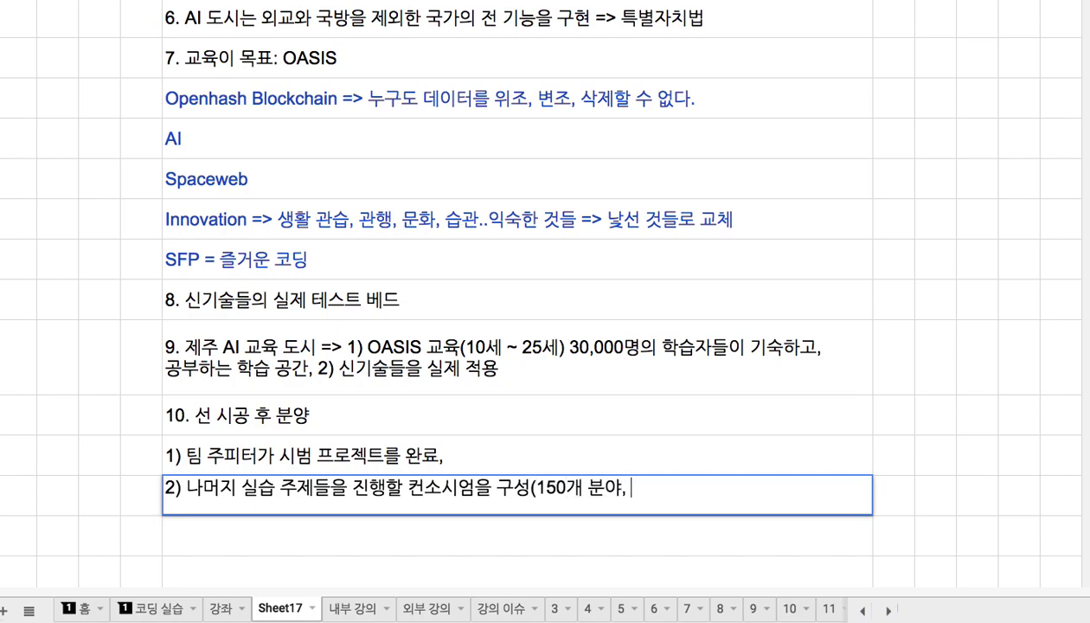
{"action": "type", "text": "150개 컨"}
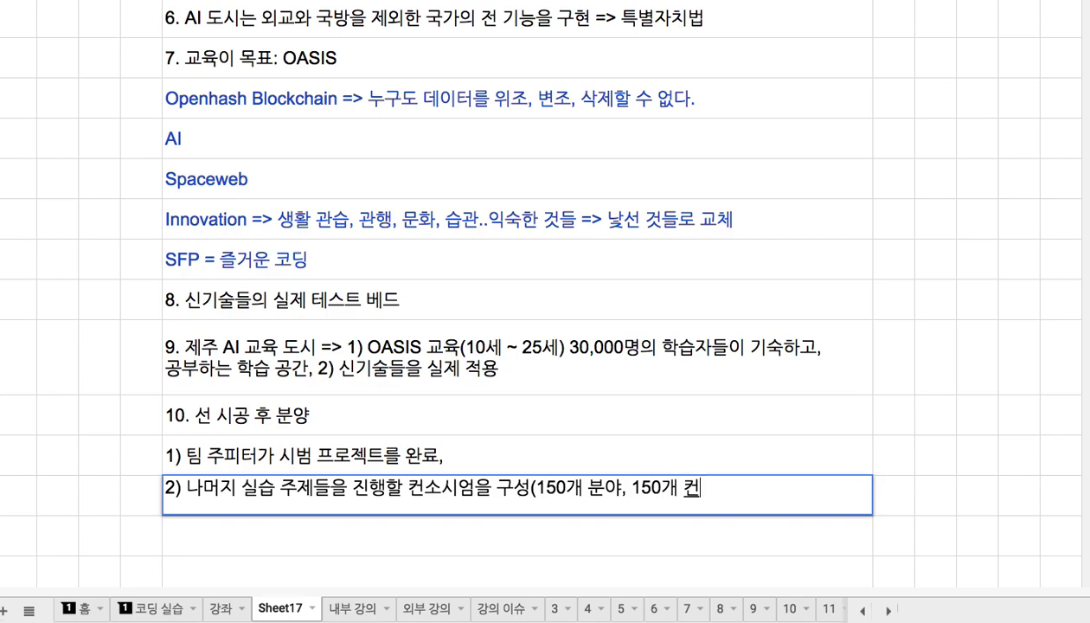
{"action": "type", "text": "소시엄)"}
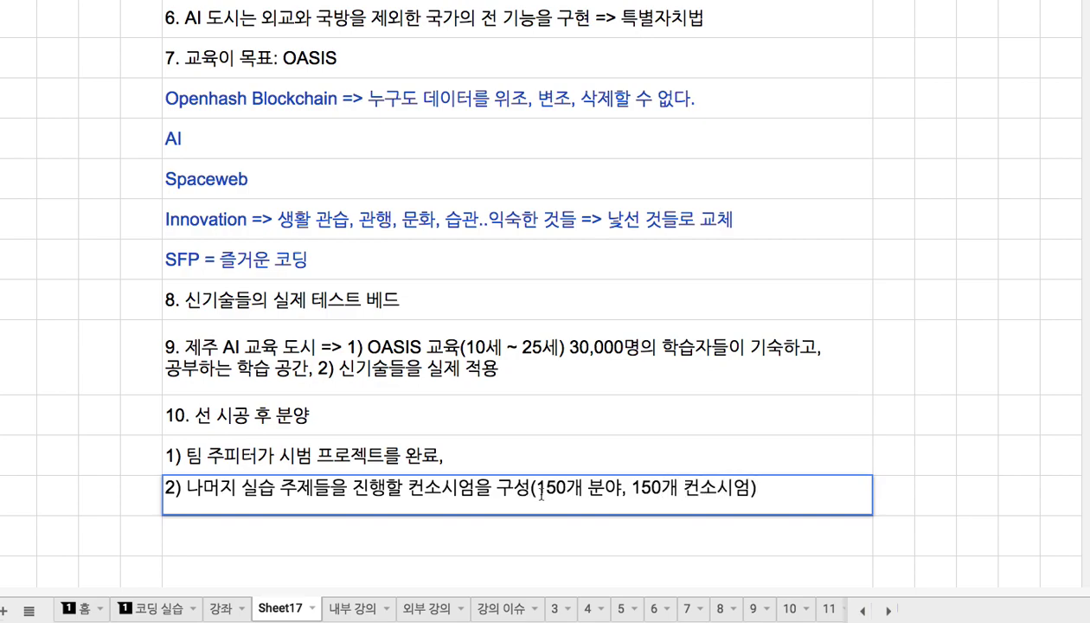
Highlight "150개" and "150개 분야" in line 2), and "외교와 국방을 제외한 국가의 전 기능" in line 6, without editing them
{"action": "left_click_drag", "start_coordinate": [633, 488], "coordinate": [677, 491]}
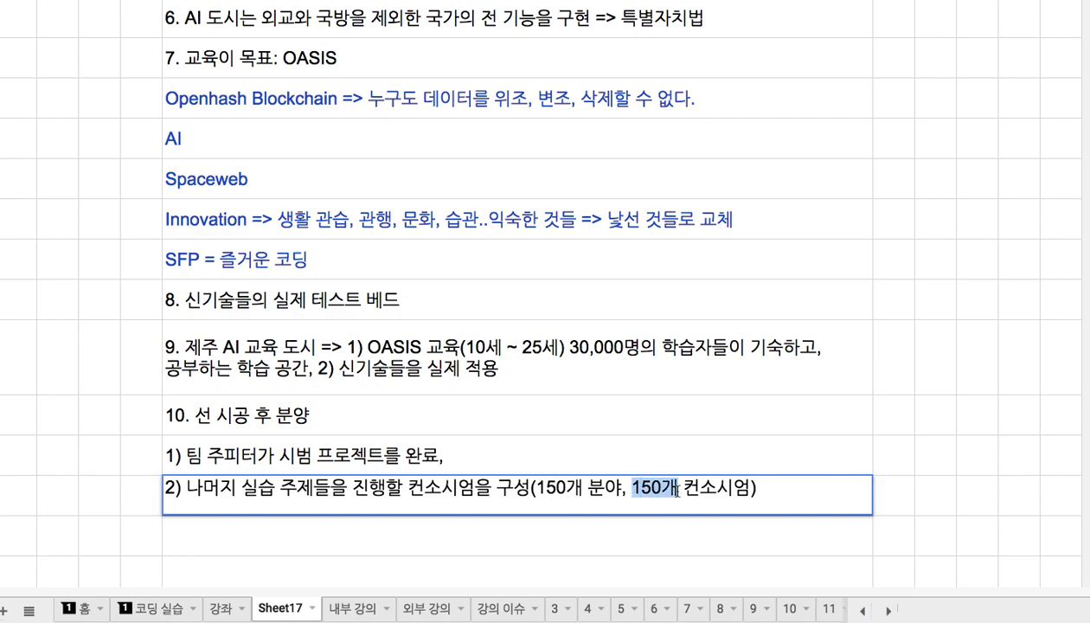
{"action": "left_click", "coordinate": [287, 22]}
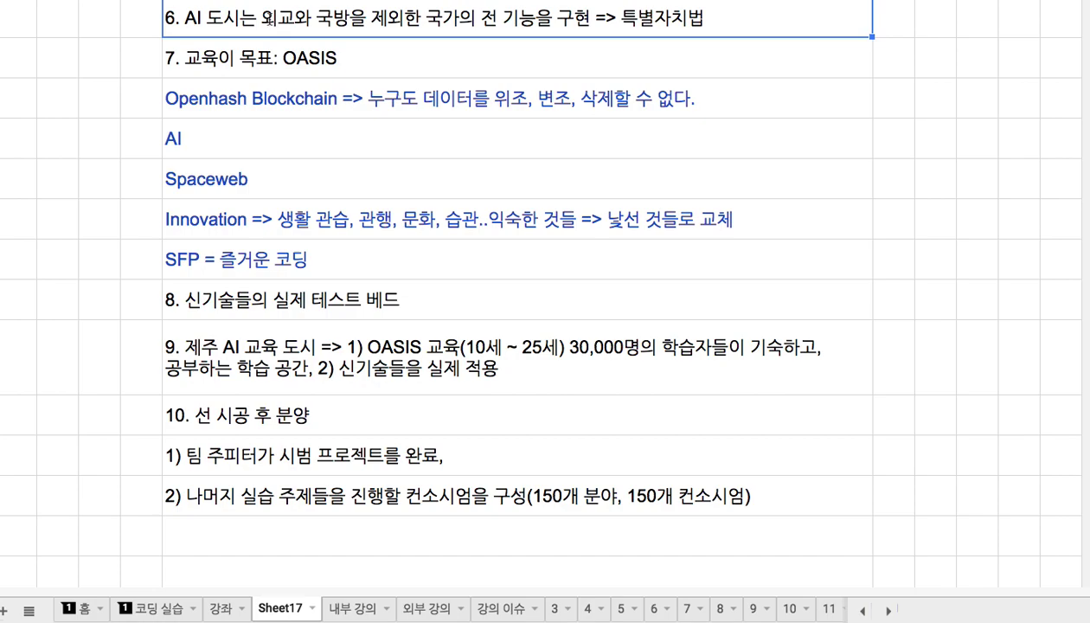
{"action": "double_click", "coordinate": [263, 18]}
{"action": "left_click_drag", "start_coordinate": [263, 18], "coordinate": [543, 13]}
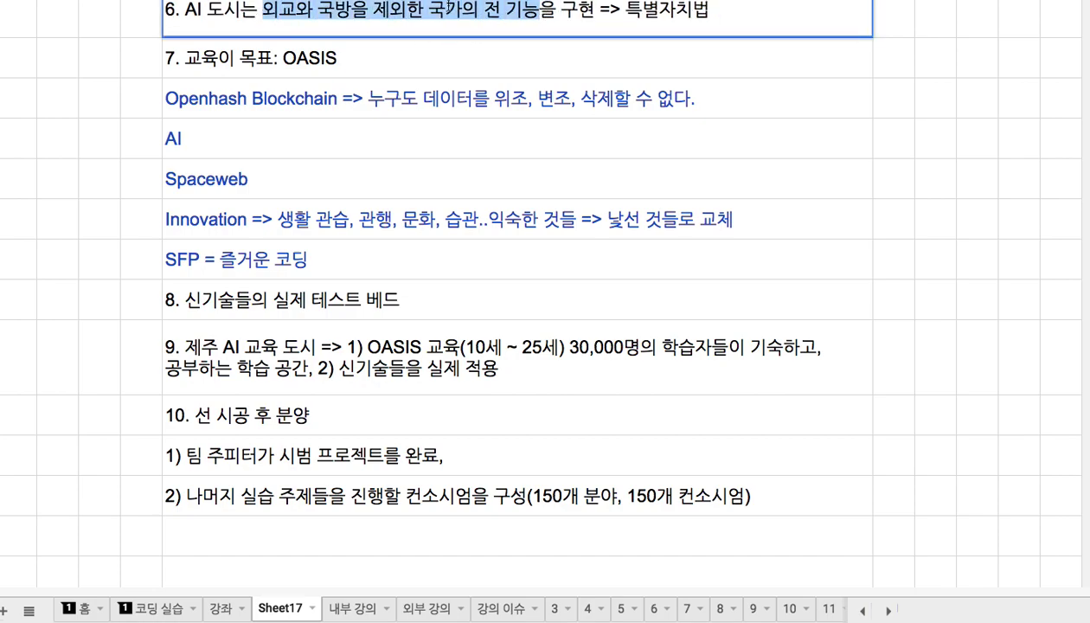
{"action": "double_click", "coordinate": [605, 505]}
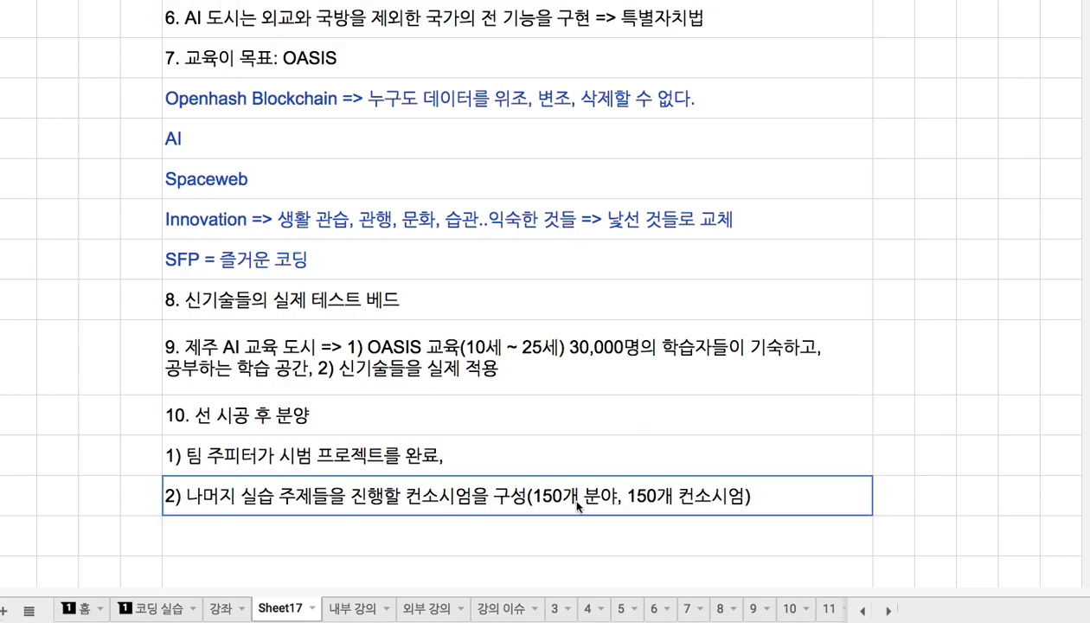
{"action": "left_click_drag", "start_coordinate": [537, 487], "coordinate": [618, 487]}
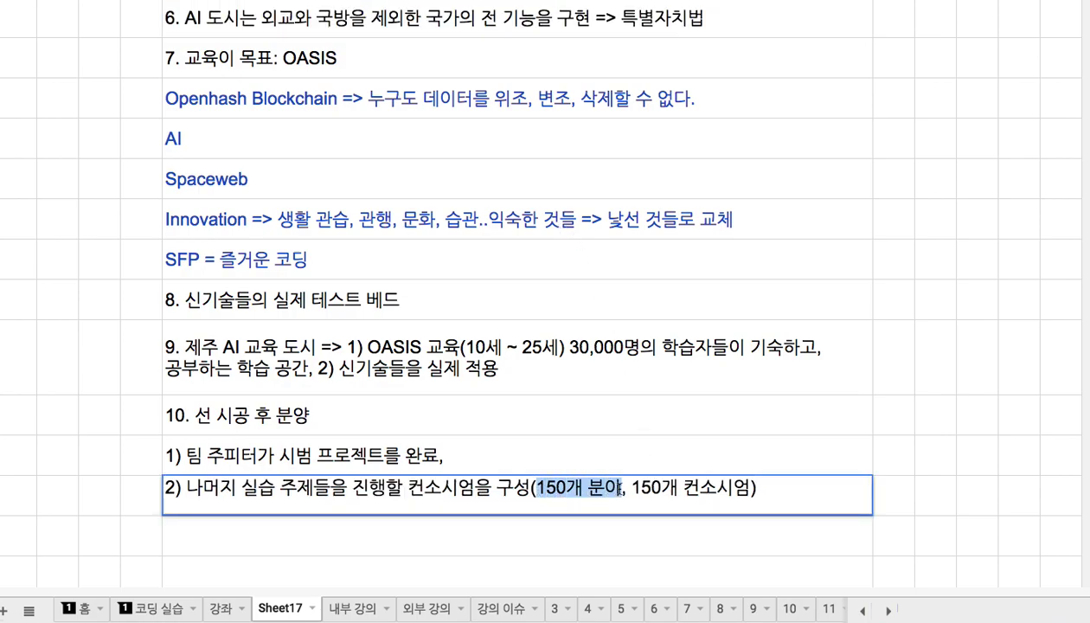
{"action": "left_click", "coordinate": [492, 489]}
Enter "3) 도시 건설: 후보지 10곳 중에서 하나를 선정(1순" in the row below line 2)
{"action": "left_click", "coordinate": [338, 536]}
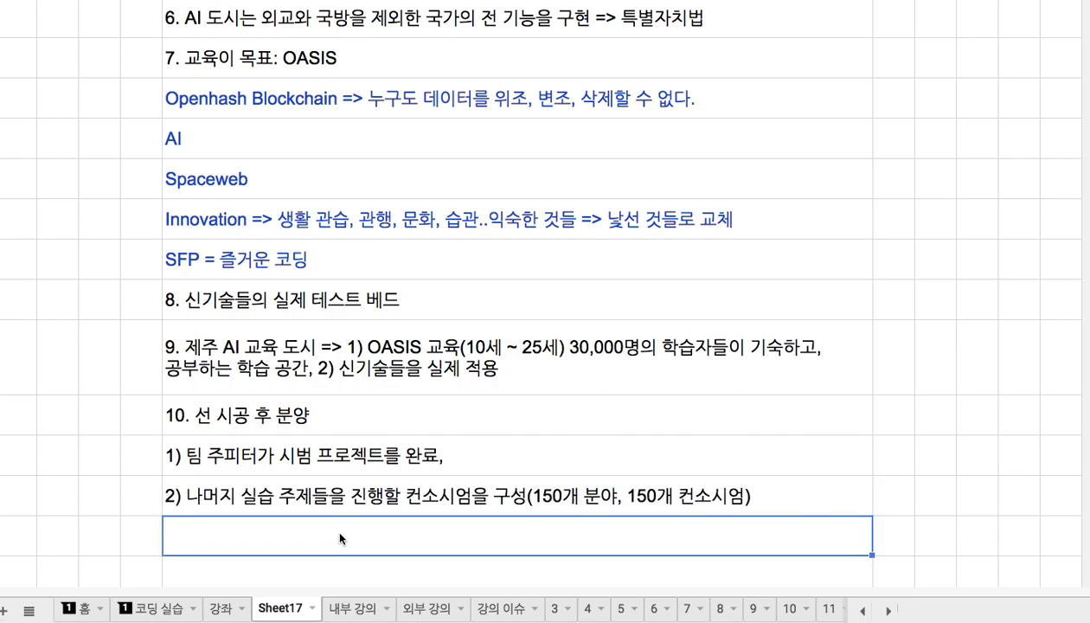
{"action": "type", "text": "3) 도"}
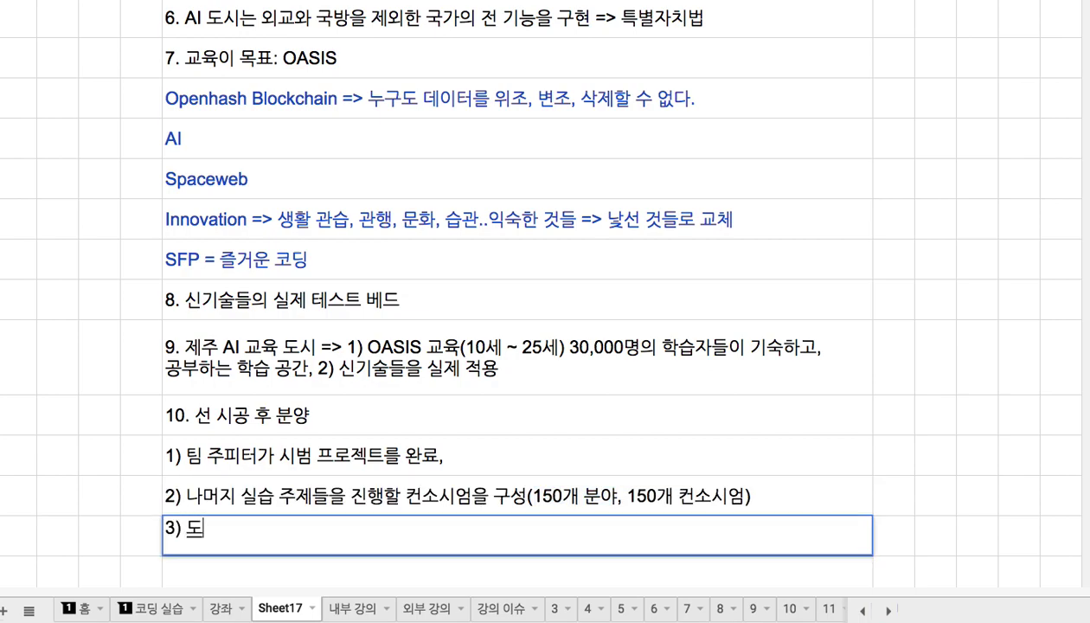
{"action": "type", "text": "시 건설"}
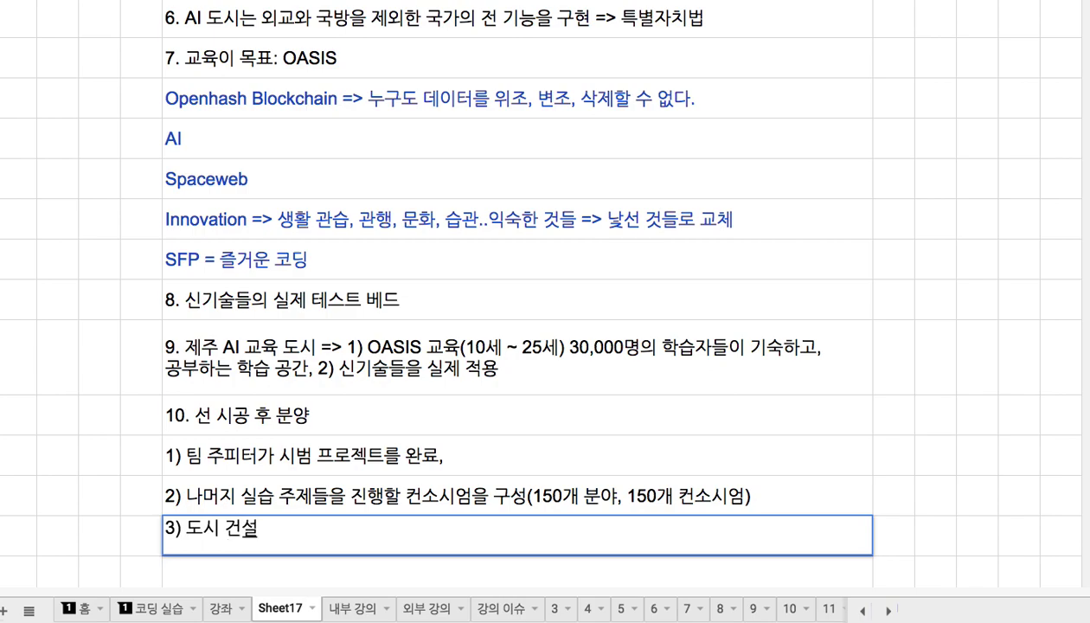
{"action": "type", "text": ": 후보지 10곳"}
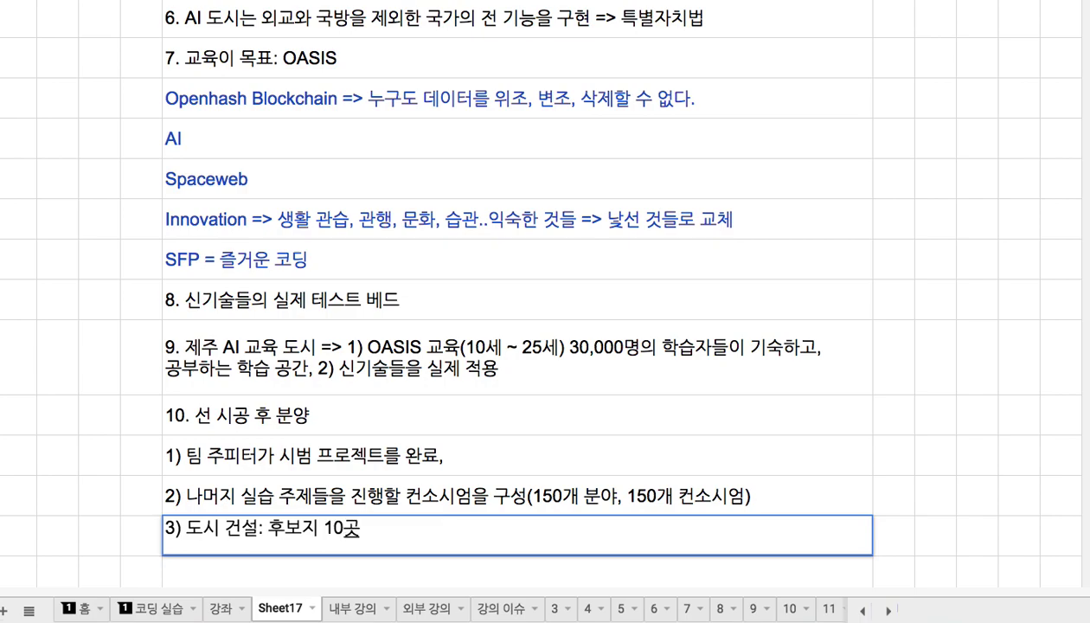
{"action": "type", "text": " 중에서 하나를 "}
{"action": "type", "text": "선정"}
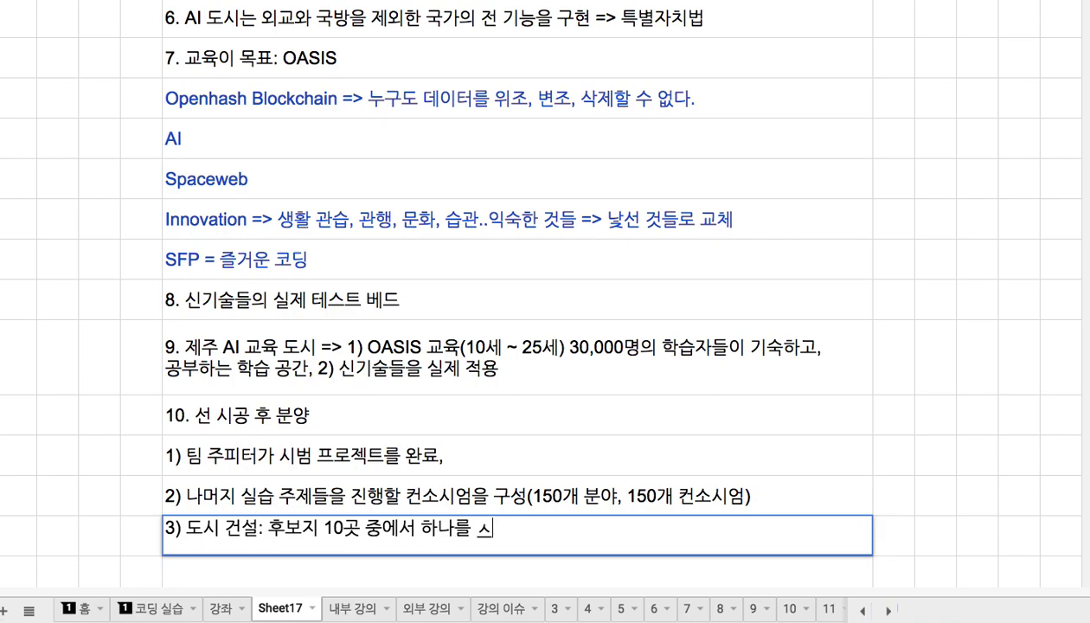
{"action": "type", "text": "(1순ㅇ"}
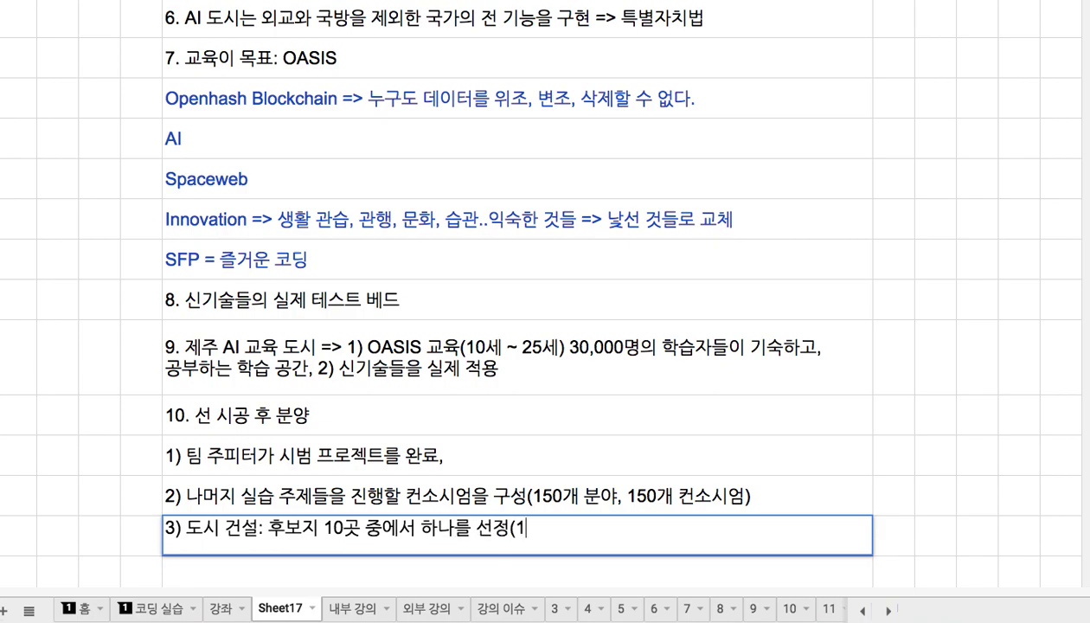